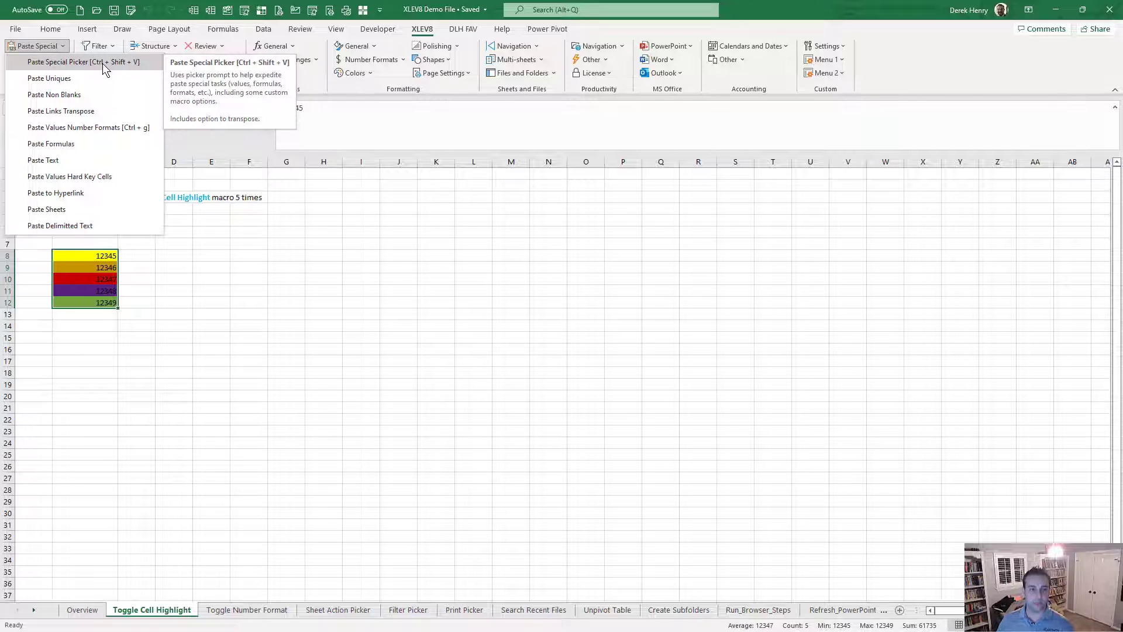
- Run the Toggle Cell Highlight macro repeatedly on B8:B12, cycling through the fill colors until the cells have no fill
left_click(758, 32)
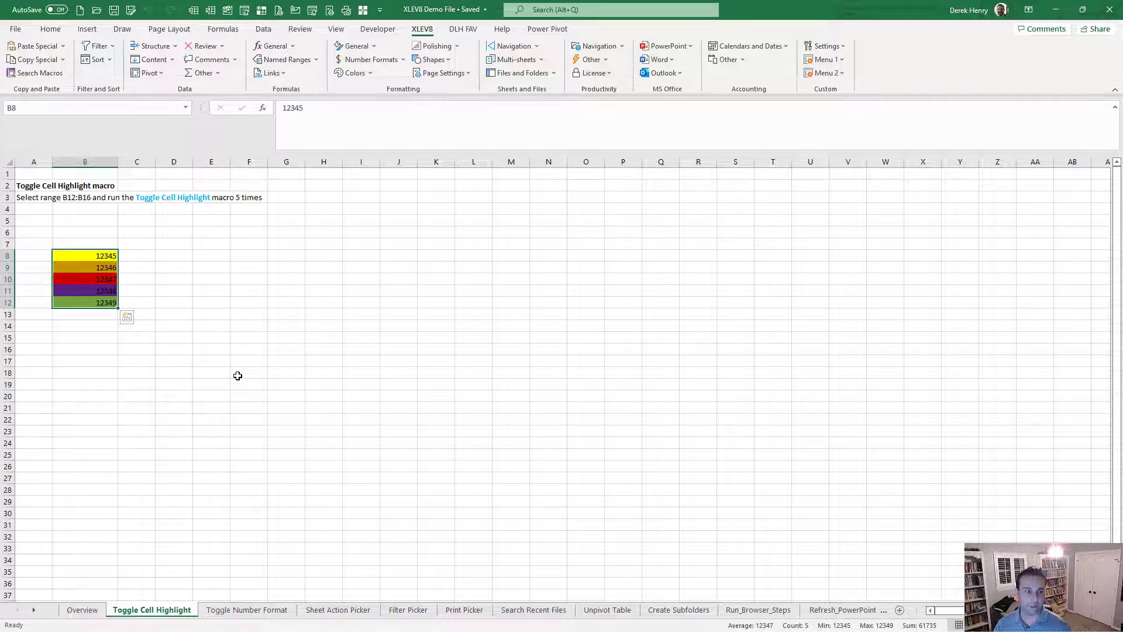
key("ctrl+shift+h")
key("ctrl+shift+h")
key("ctrl+shift+h")
key("ctrl+shift+h")
key("ctrl+shift+h")
key("ctrl+shift+h")
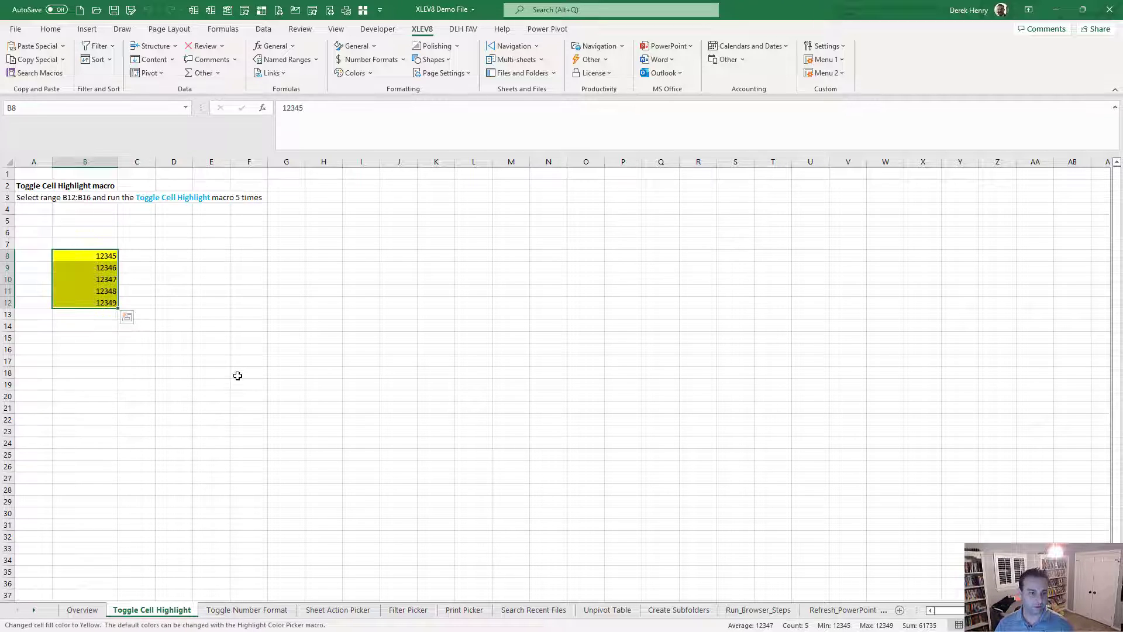
key("ctrl+shift+h")
key("ctrl+shift+h")
key("ctrl+shift+h")
key("ctrl+shift+h")
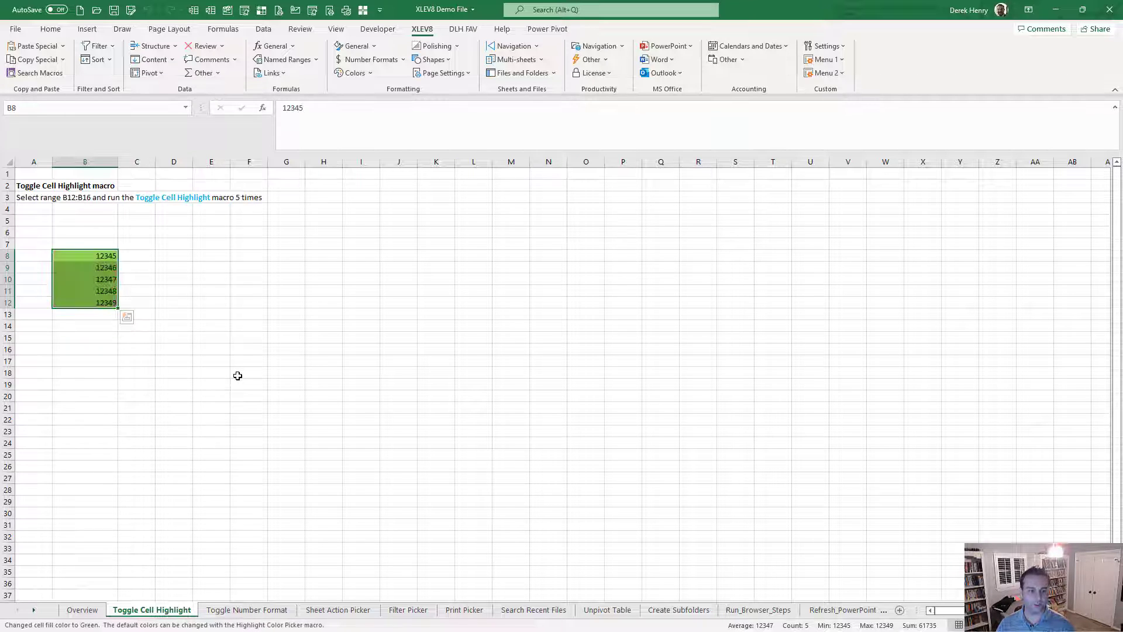
key("ctrl+shift+h")
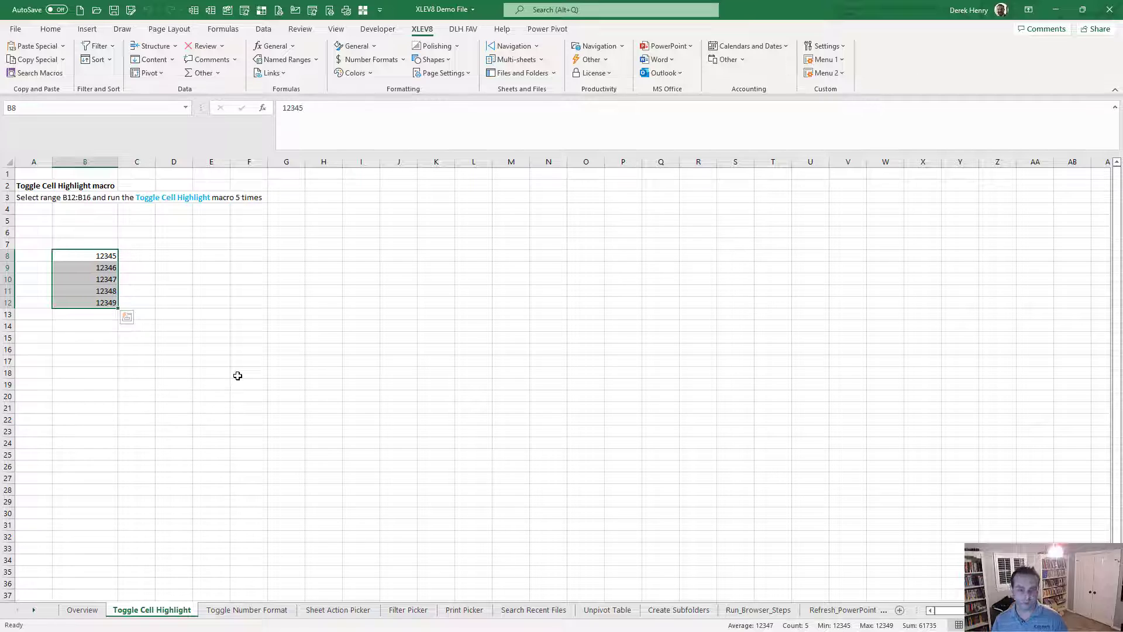
- Find the Toggle Cell Highlight macro through the macro search and run it to fill B8:B12 with yellow
key("ctrl+shift+m")
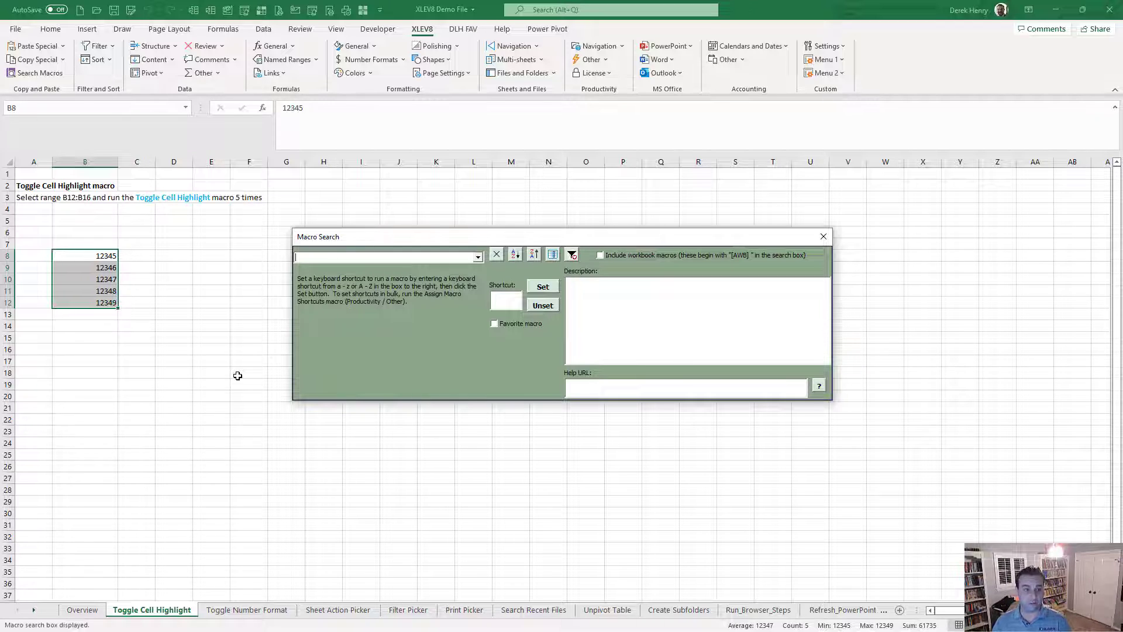
type("OGG")
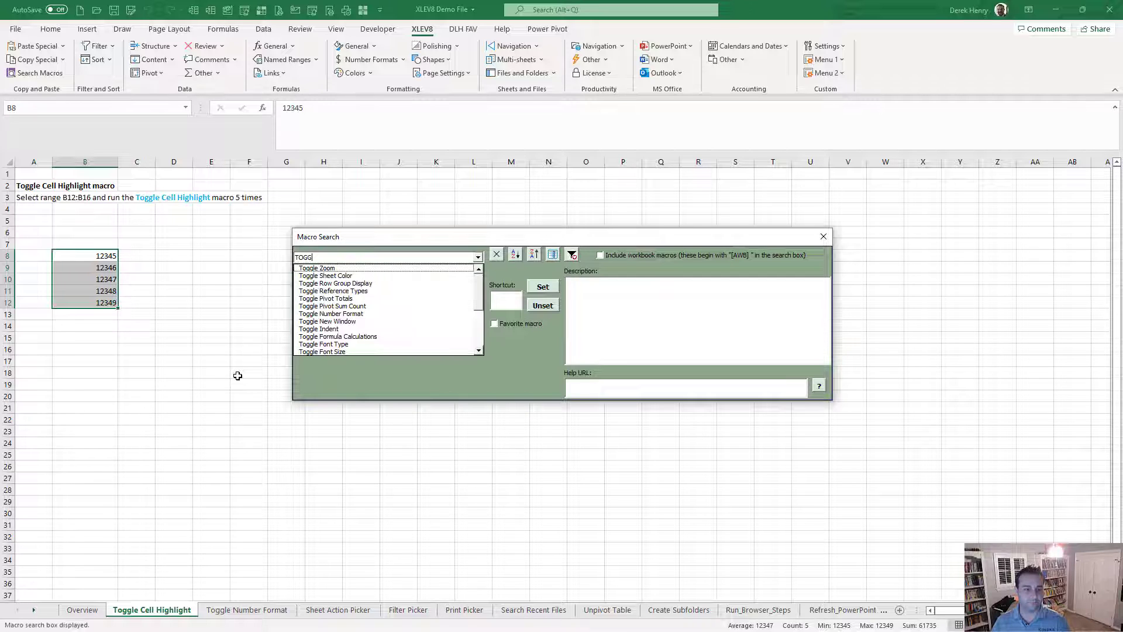
type("le ce")
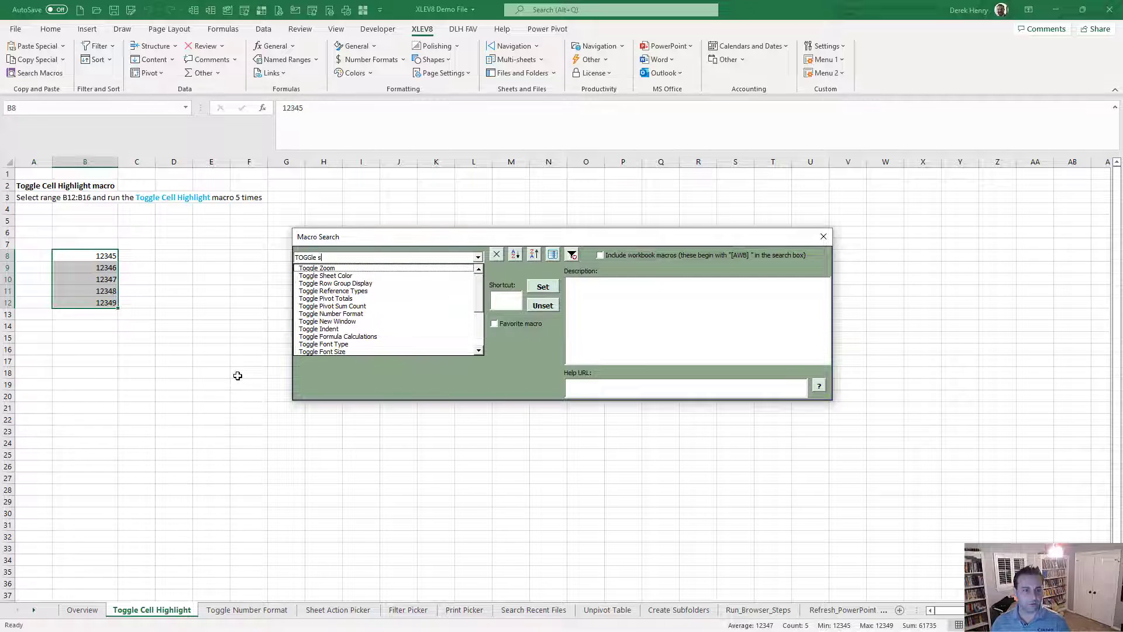
key("Down")
key("Down")
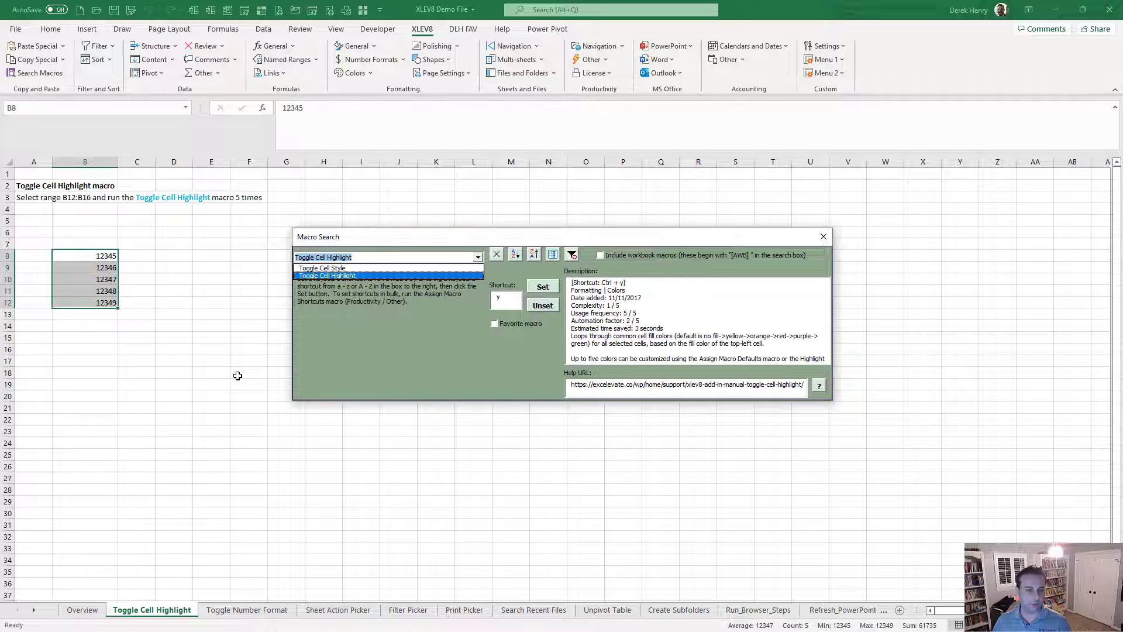
key("Return")
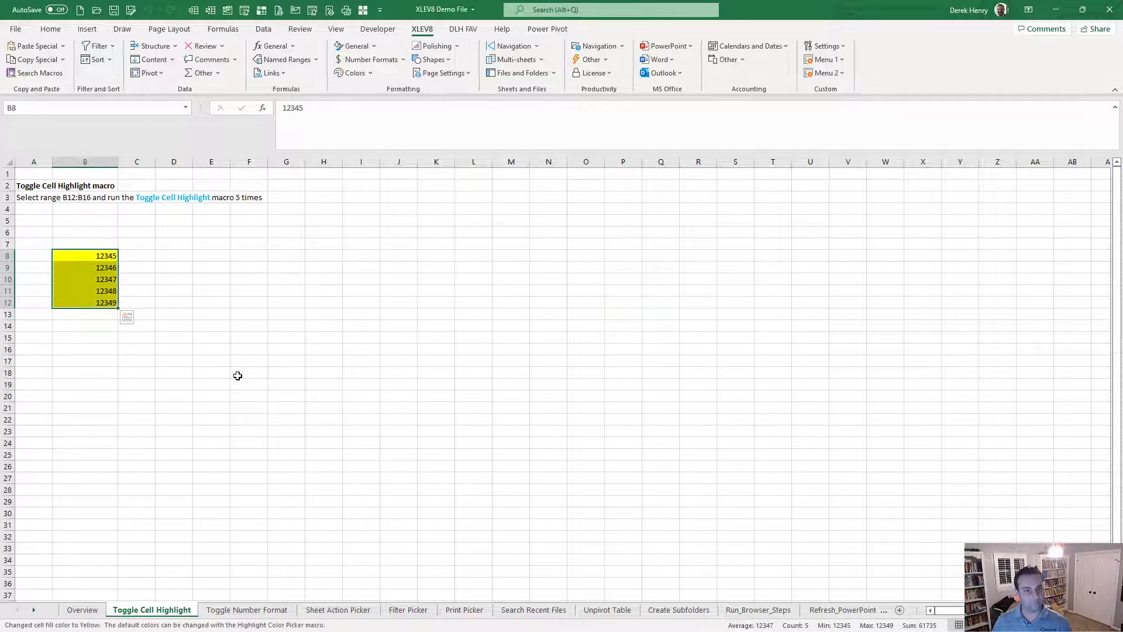
- Search the macros for "cell hi", review the Toggle Cell Highlight description and shortcut, and close the search box
key("ctrl+shift+m")
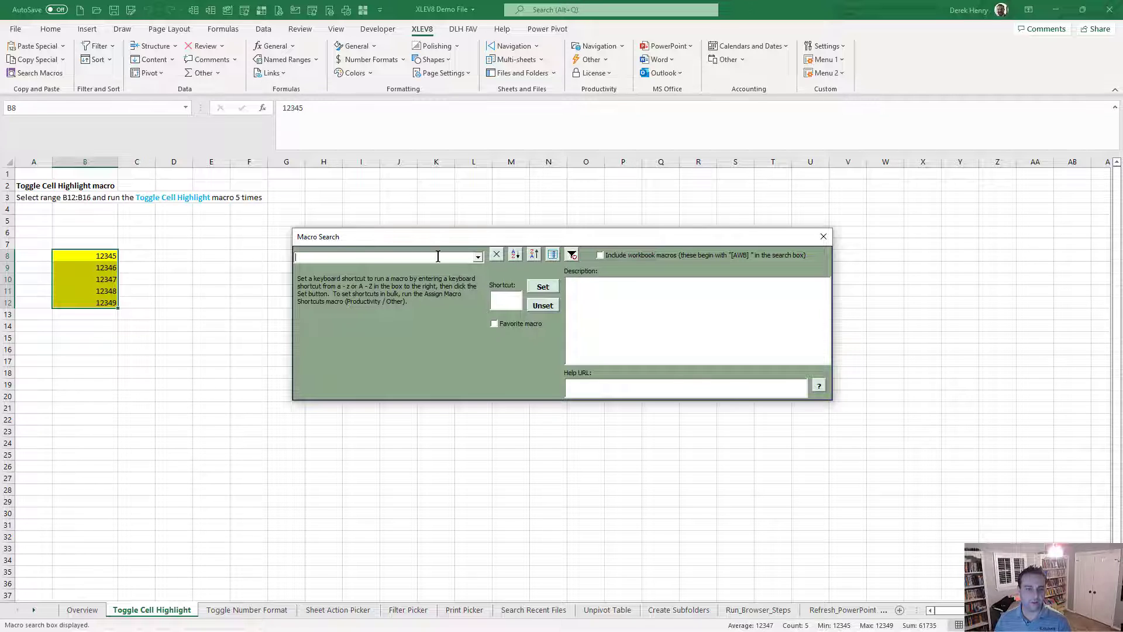
type("cell hi")
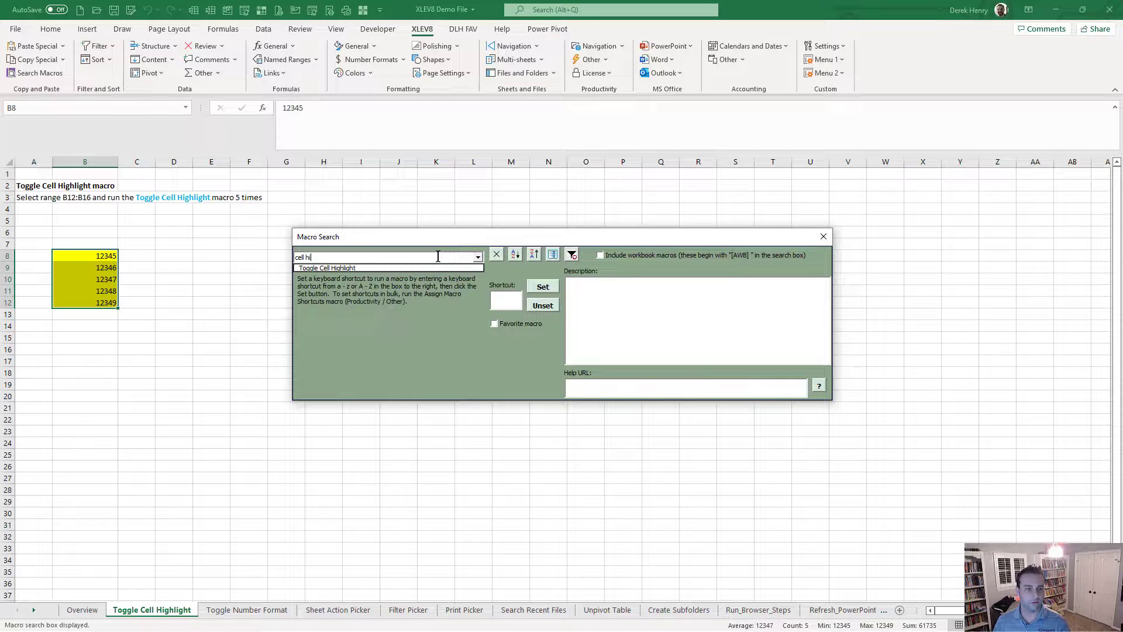
key("Down")
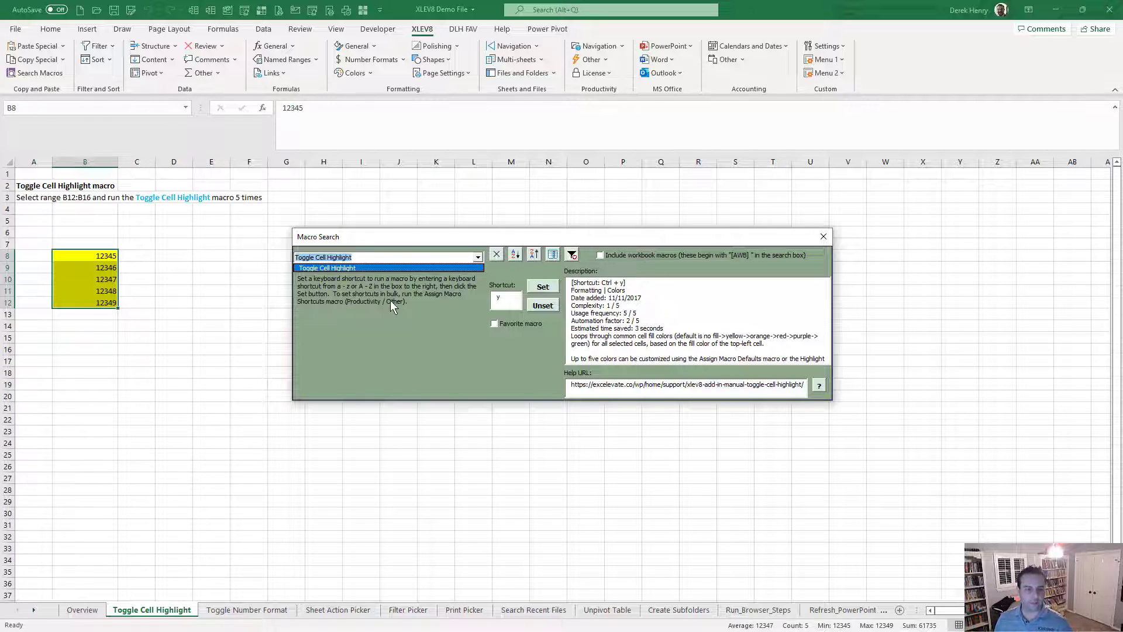
left_click(549, 238)
key("Escape")
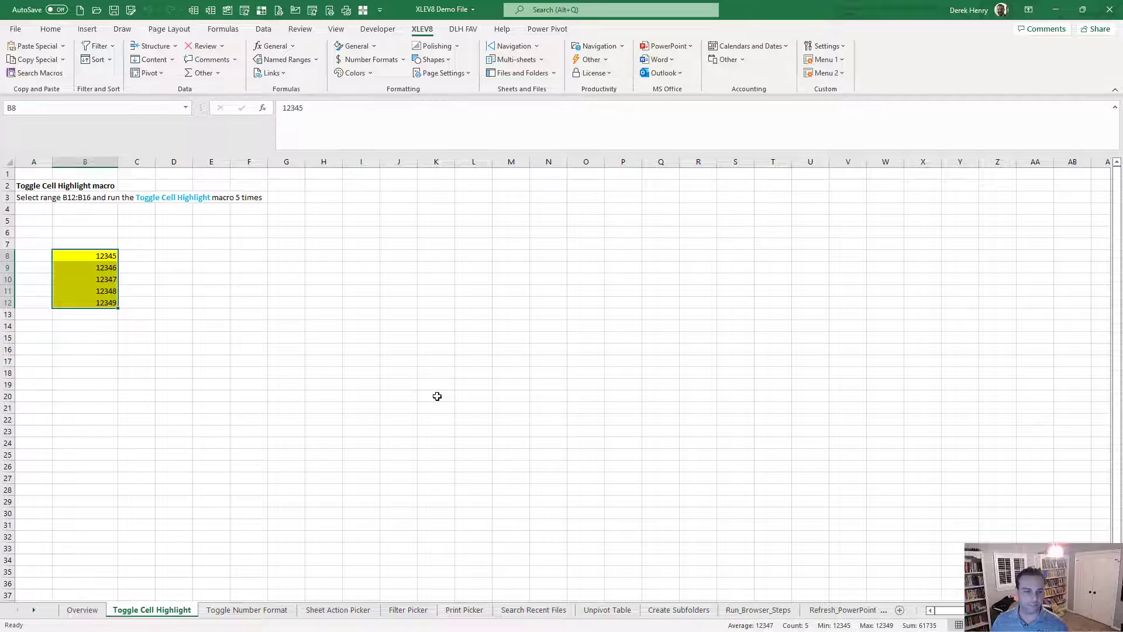
- On the Toggle Number Format sheet, run the Toggle Number Format macro repeatedly on B12:B16 until the format cycles back to General
key("ctrl+Page_Down")
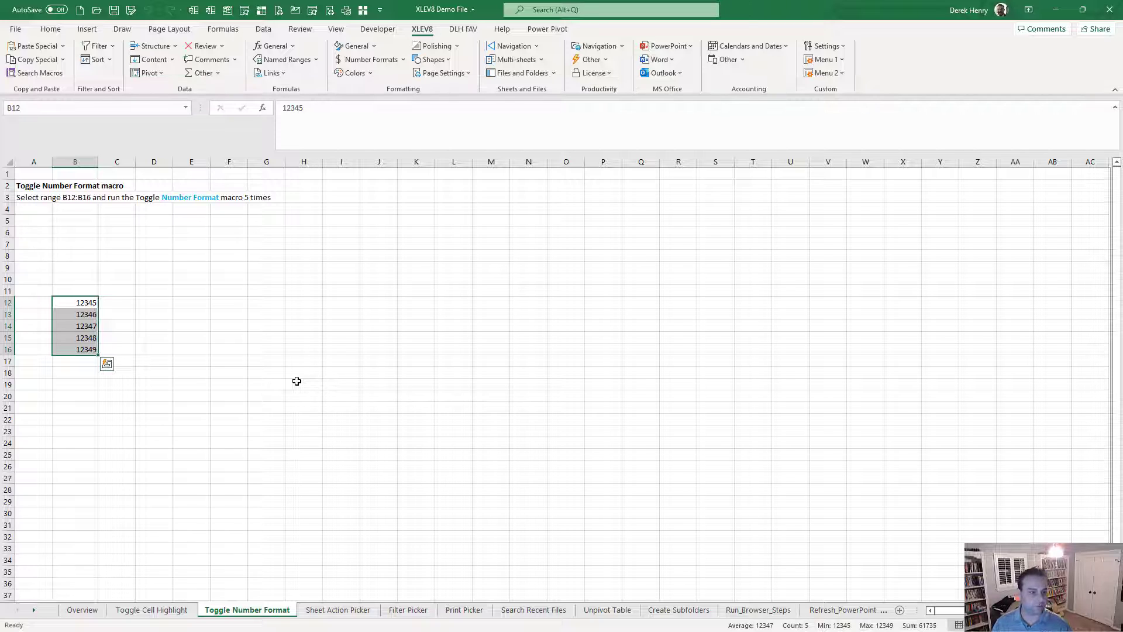
key("ctrl+shift+n")
key("ctrl+shift+n")
key("ctrl+shift+n")
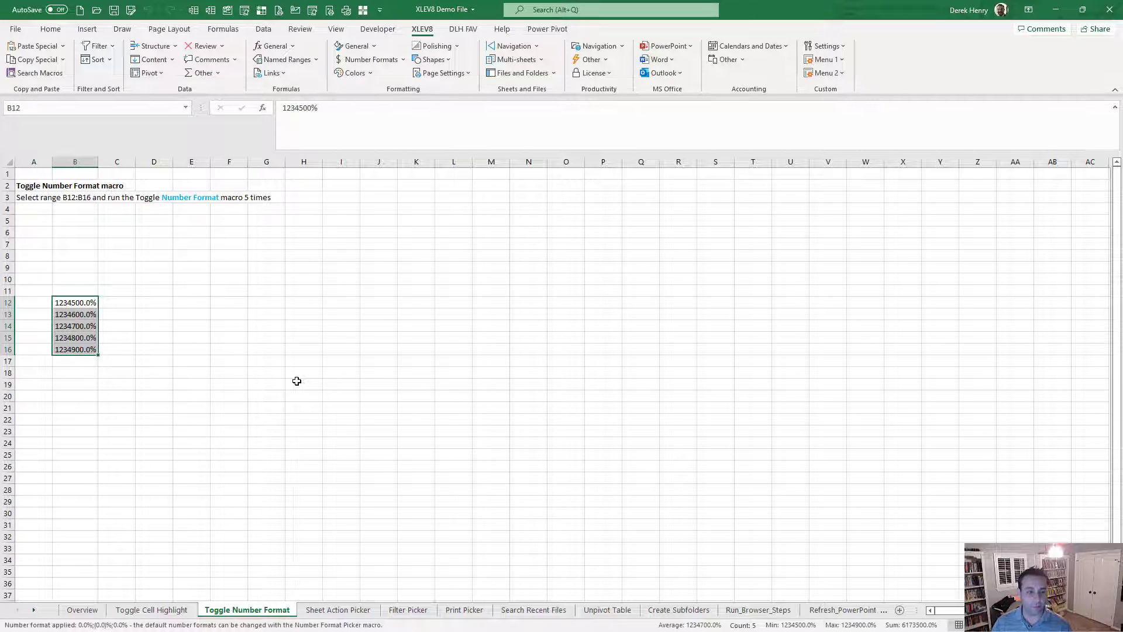
key("ctrl+shift+n")
key("ctrl+shift+n")
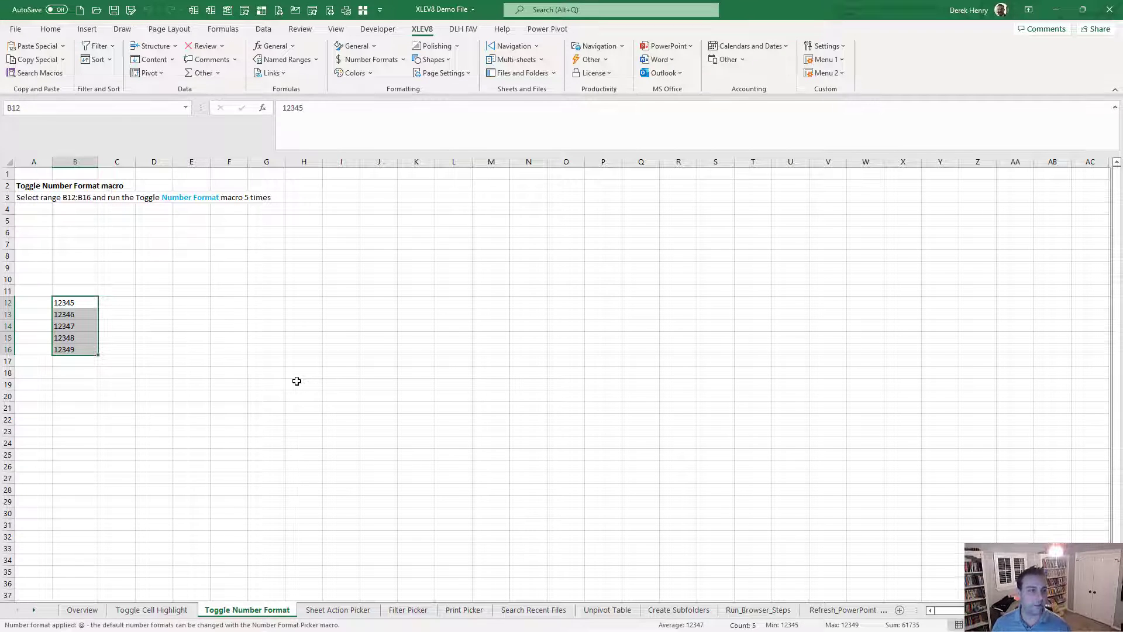
key("ctrl+shift+n")
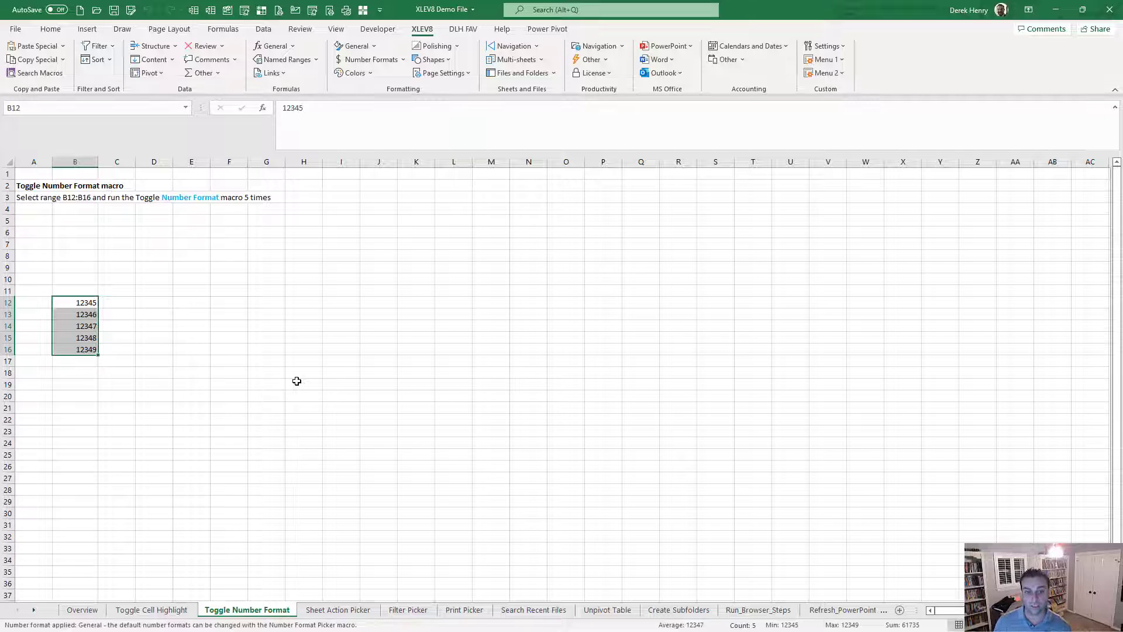
left_click(61, 30)
left_click(201, 70)
left_click(202, 72)
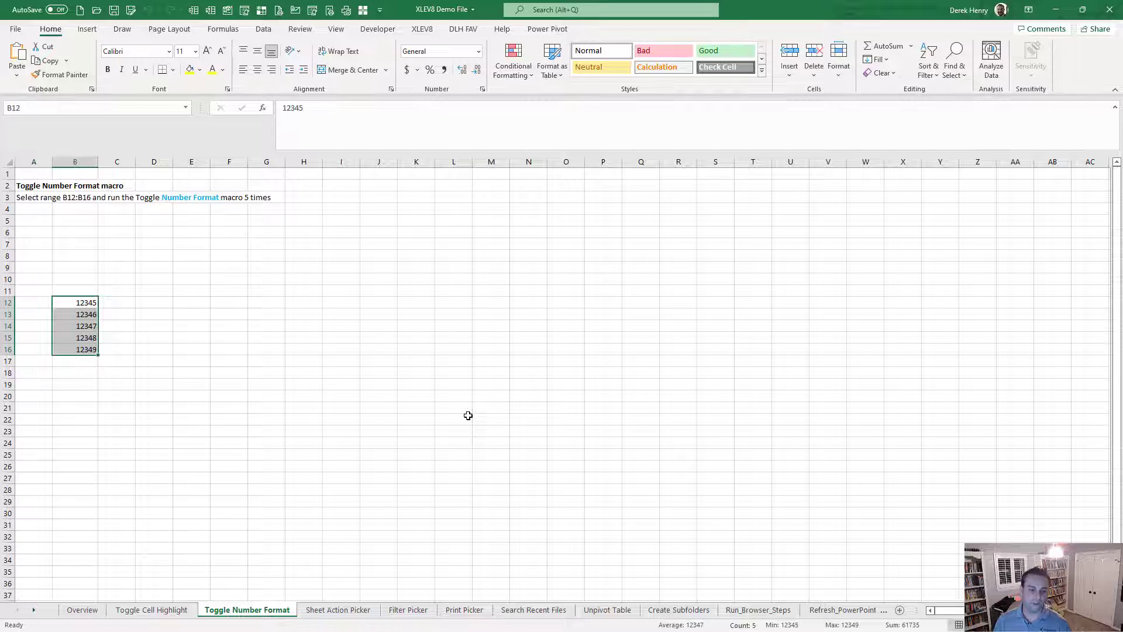
- Move to the Sheet Action Picker sheet and run the Sheet Action Picker macro with option F to go to the first sheet
key("ctrl+Page_Down")
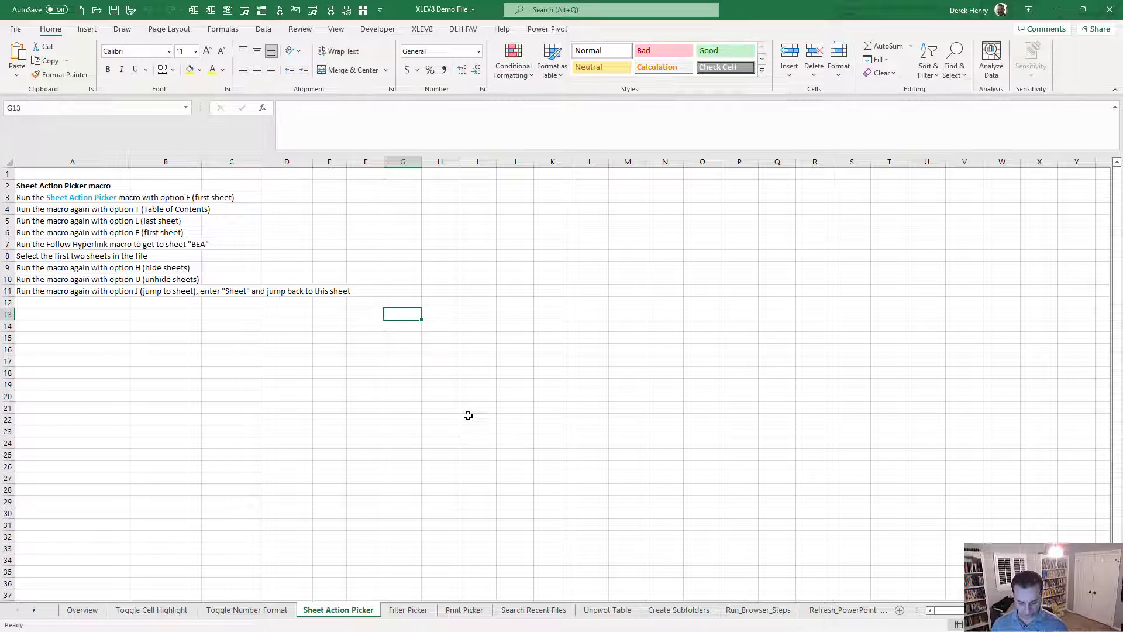
key("ctrl+shift+s")
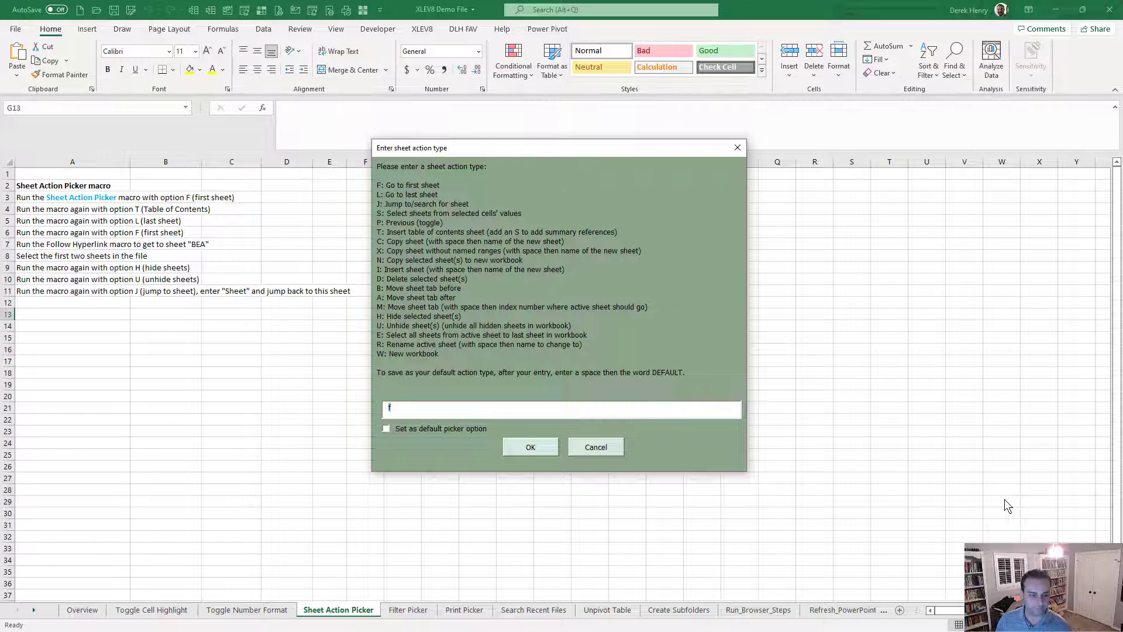
key("Return")
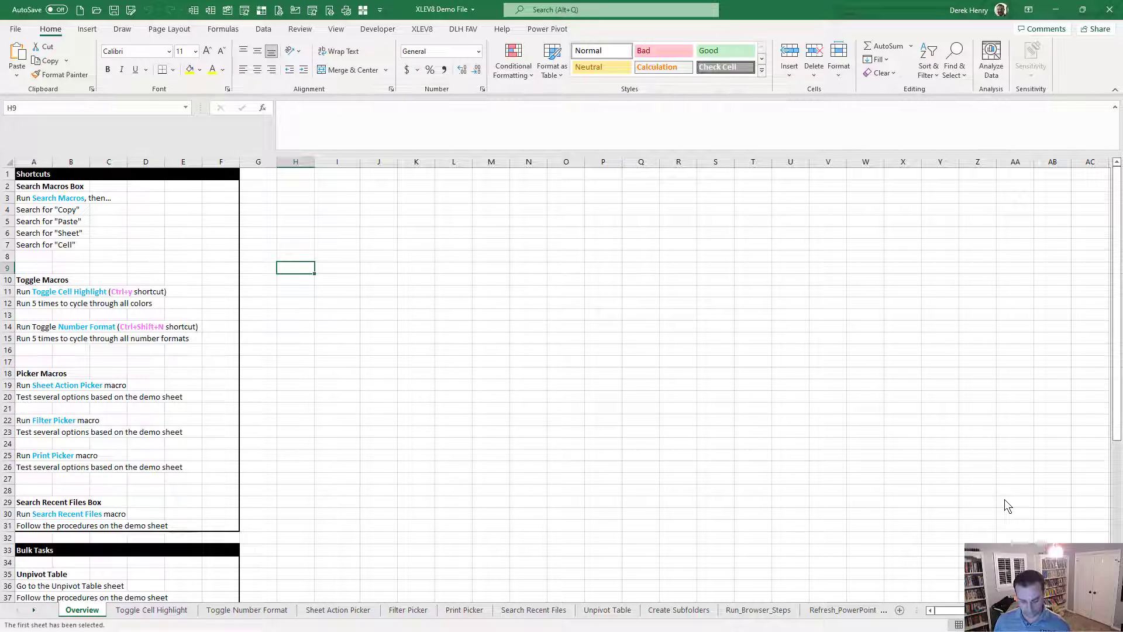
- Run the Sheet Action Picker with option J and search the sheets for "sub", highlighting Create Subfolders
key("ctrl+shift+s")
type("j")
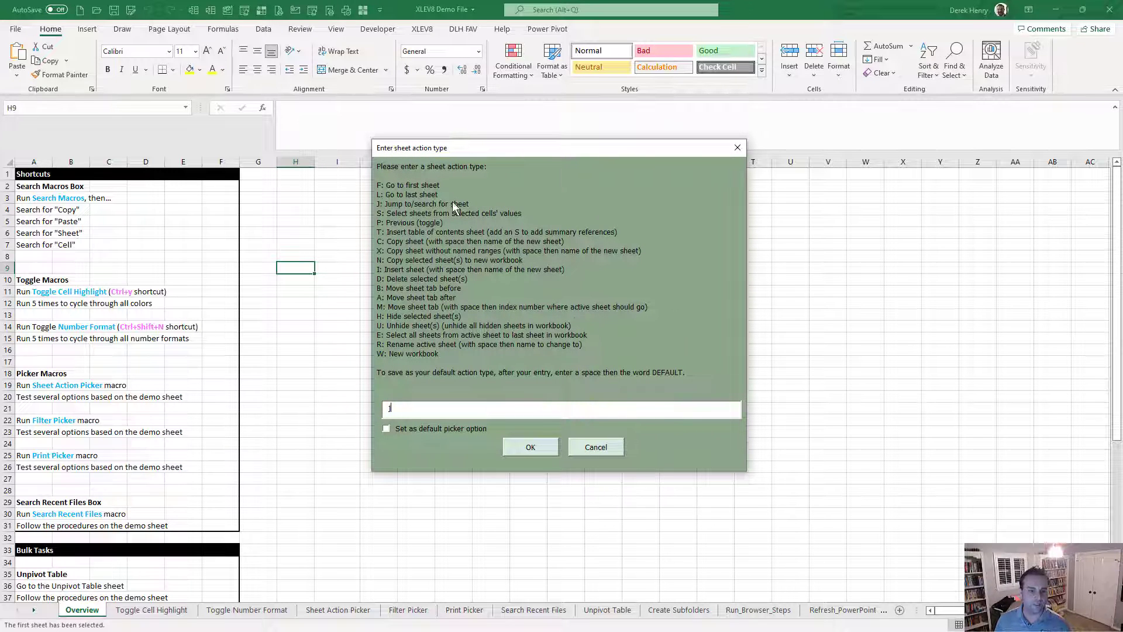
key("Return")
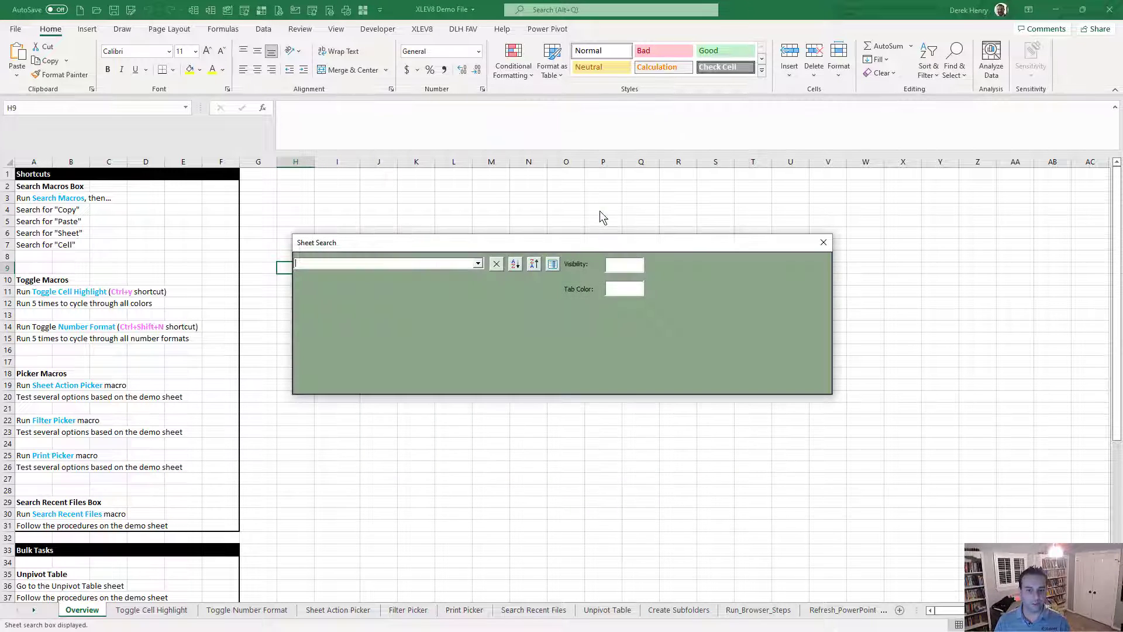
type("app")
key("BackSpace")
key("BackSpace")
key("BackSpace")
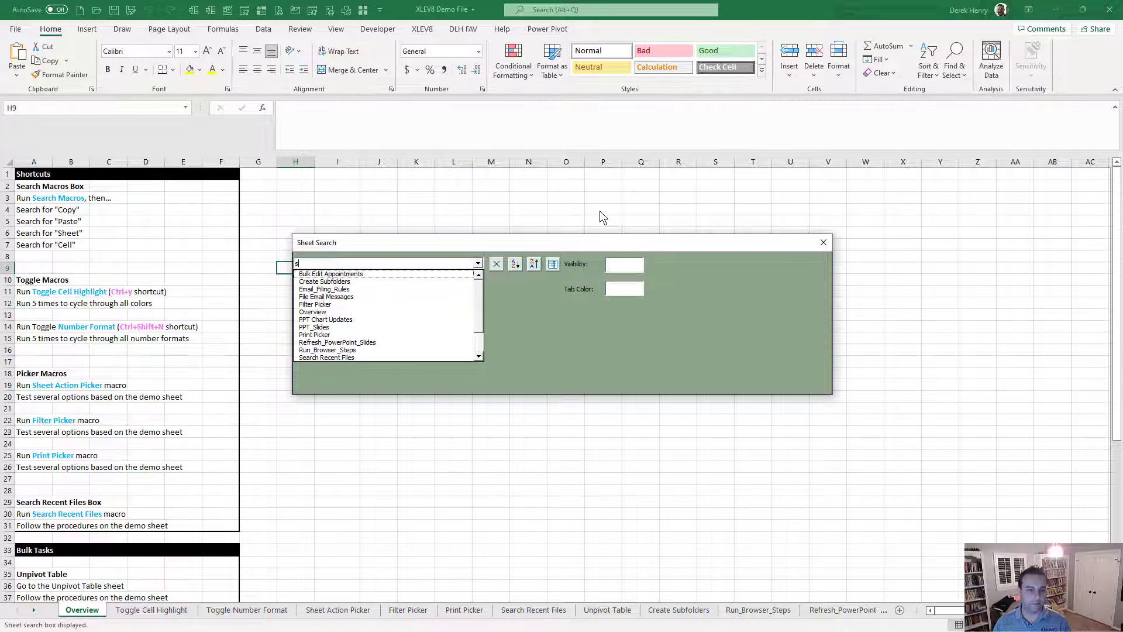
type("sub")
key("Down")
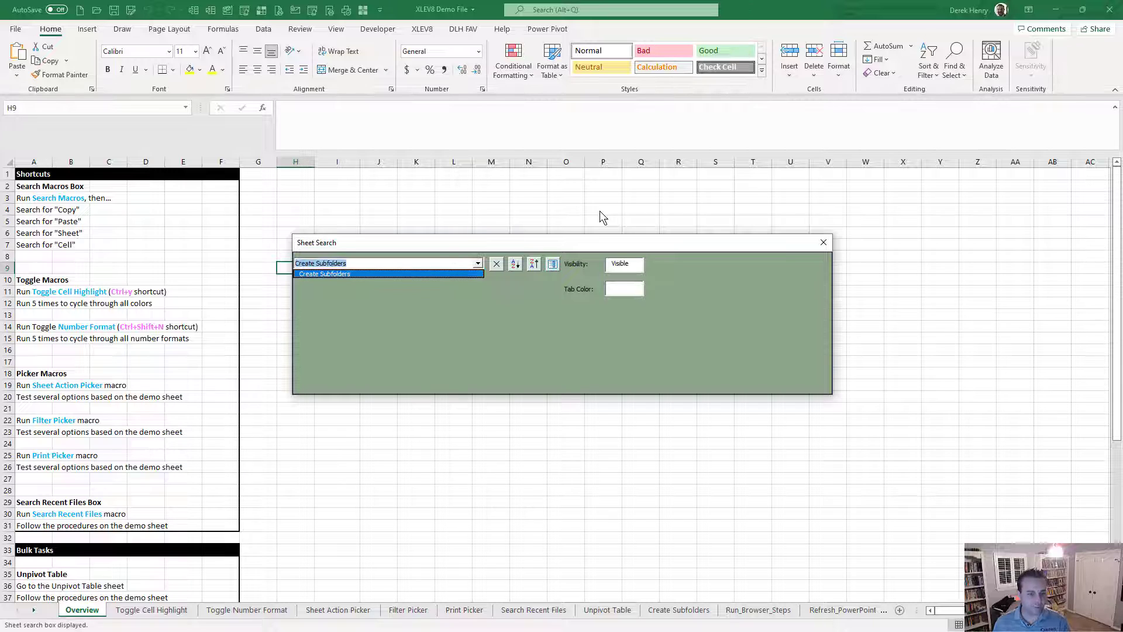
- Search the sheets for "pick" instead, look over the matching names, and close the sheet search without jumping
key("BackSpace")
type("pick")
key("Down")
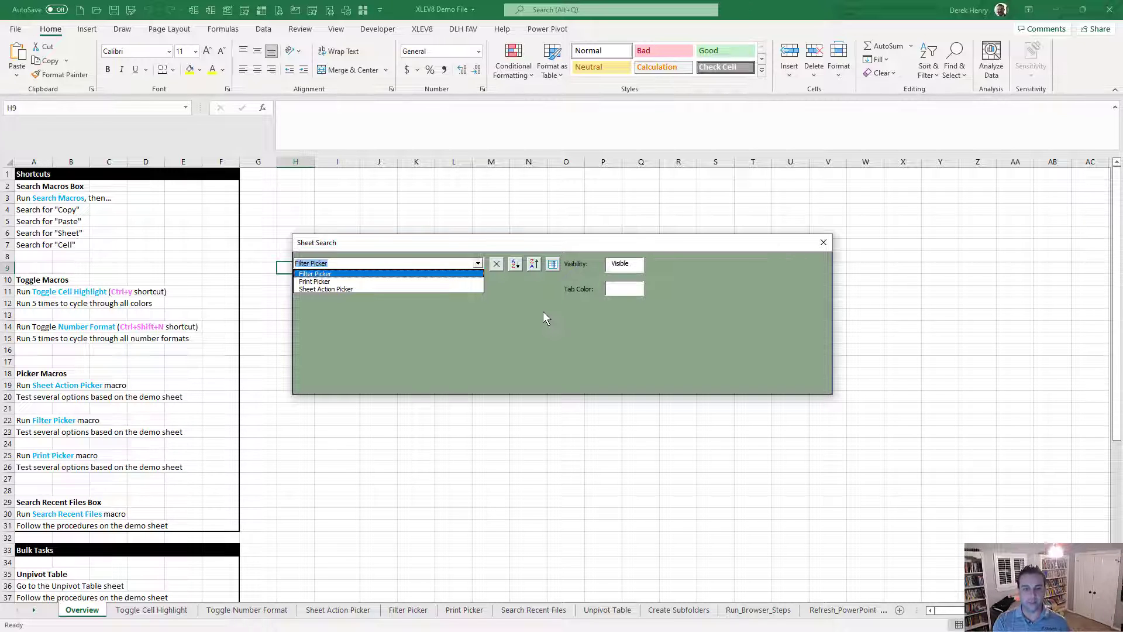
key("Escape")
key("Escape")
key("Escape")
key("Escape")
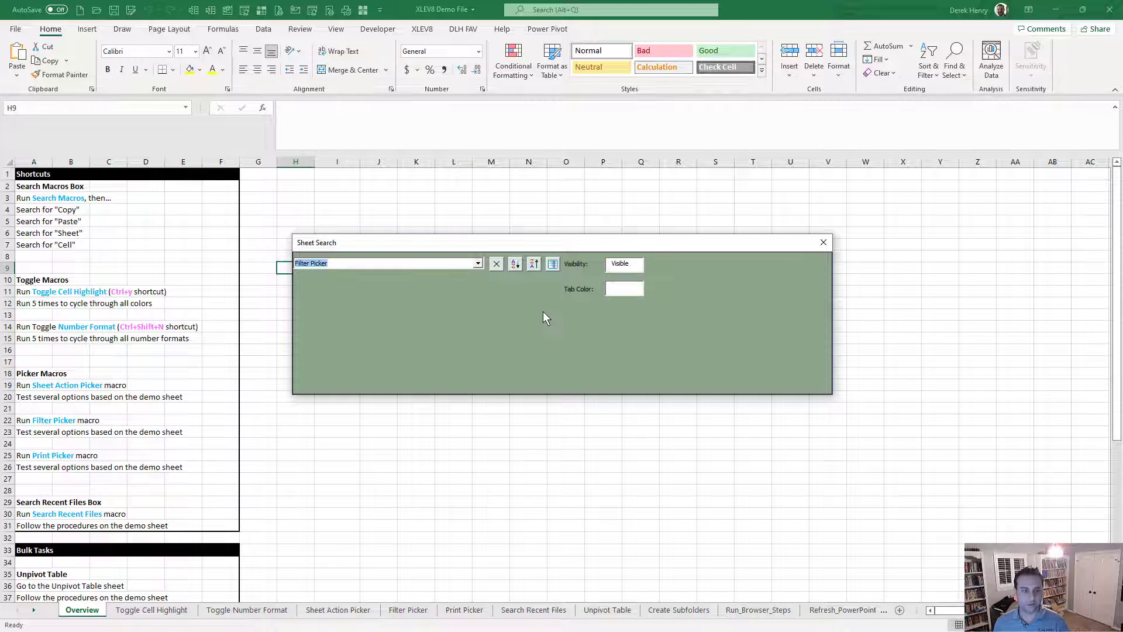
- Insert a table of contents sheet using Sheet Action Picker option T, with the hyperlinks pointing to cell A1
key("ctrl+shift+s")
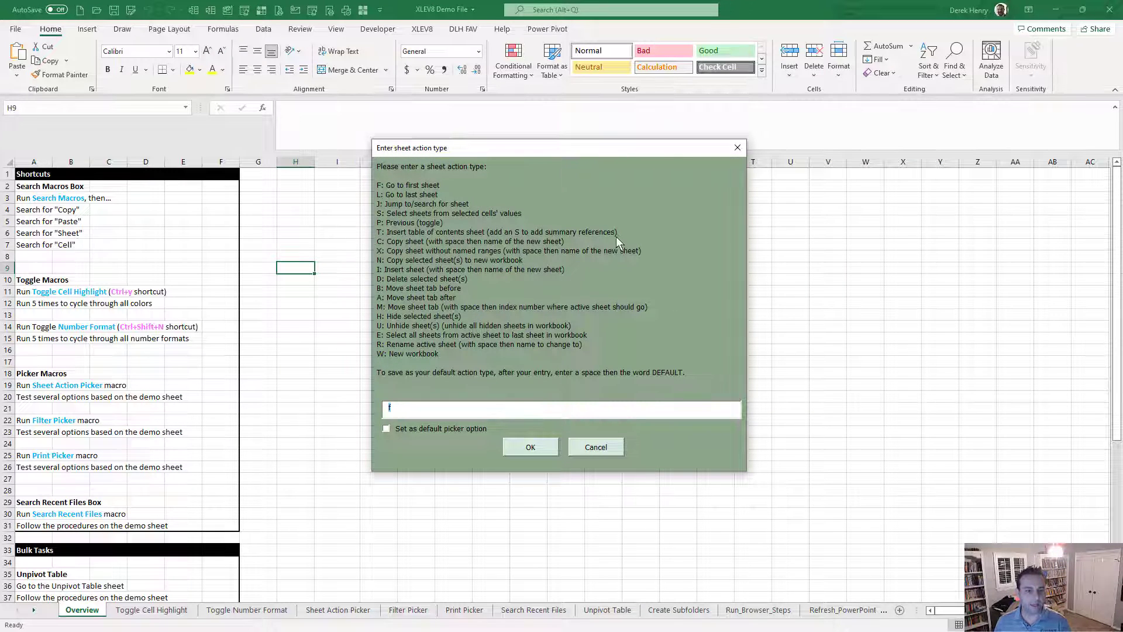
type("t")
key("Return")
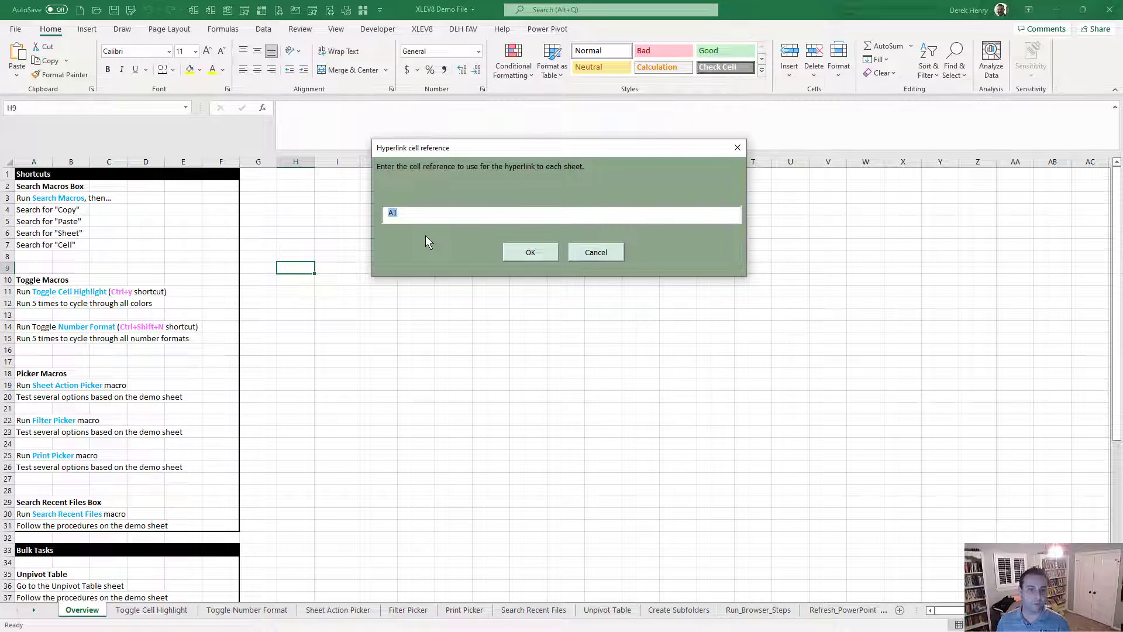
key("Return")
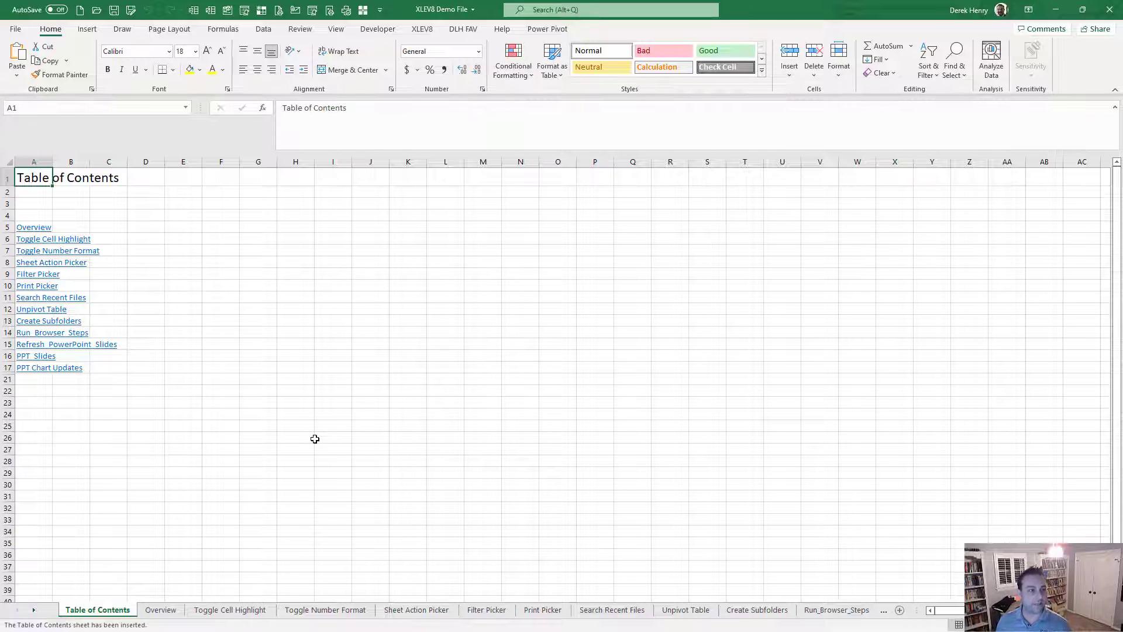
- Follow the Run_Browser_Steps link in the table of contents and return to the first sheet with Sheet Action Picker option F
key("Down")
key("Down")
key("Down")
key("Down")
key("Down")
key("Down")
key("Down")
key("Down")
key("Down")
key("Down")
key("Down")
key("Down")
key("Down")
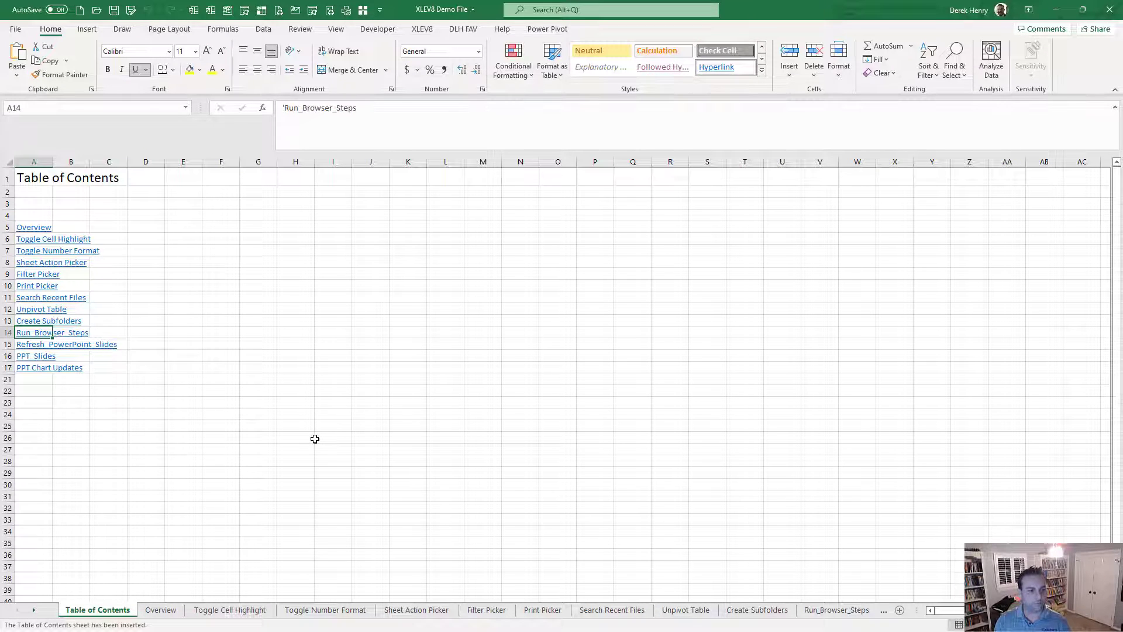
key("Return")
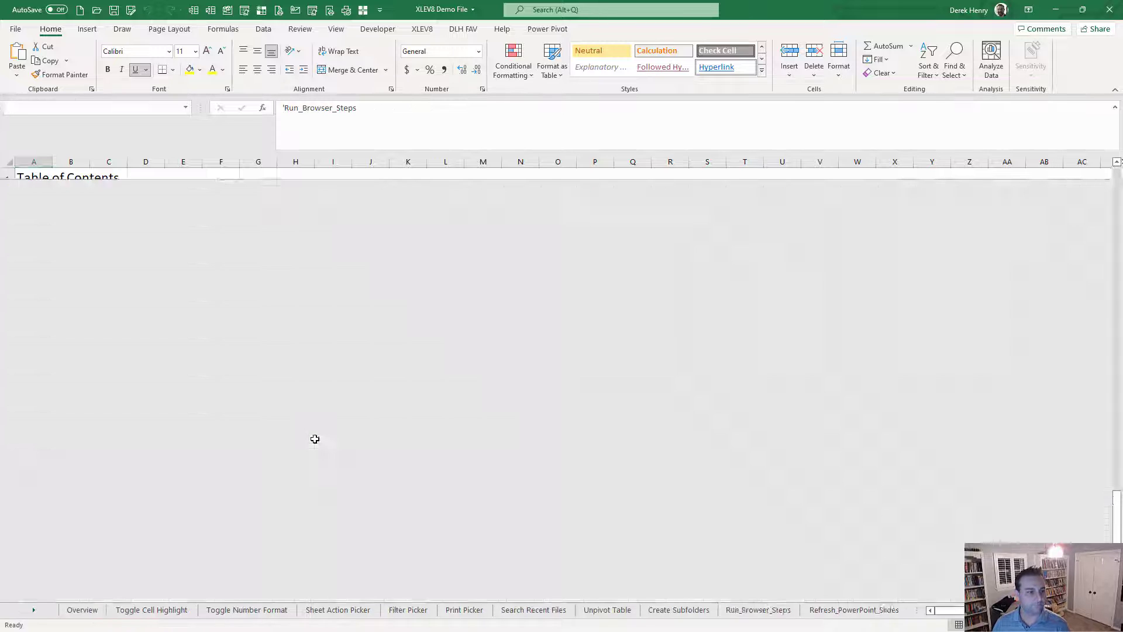
key("ctrl+shift+s")
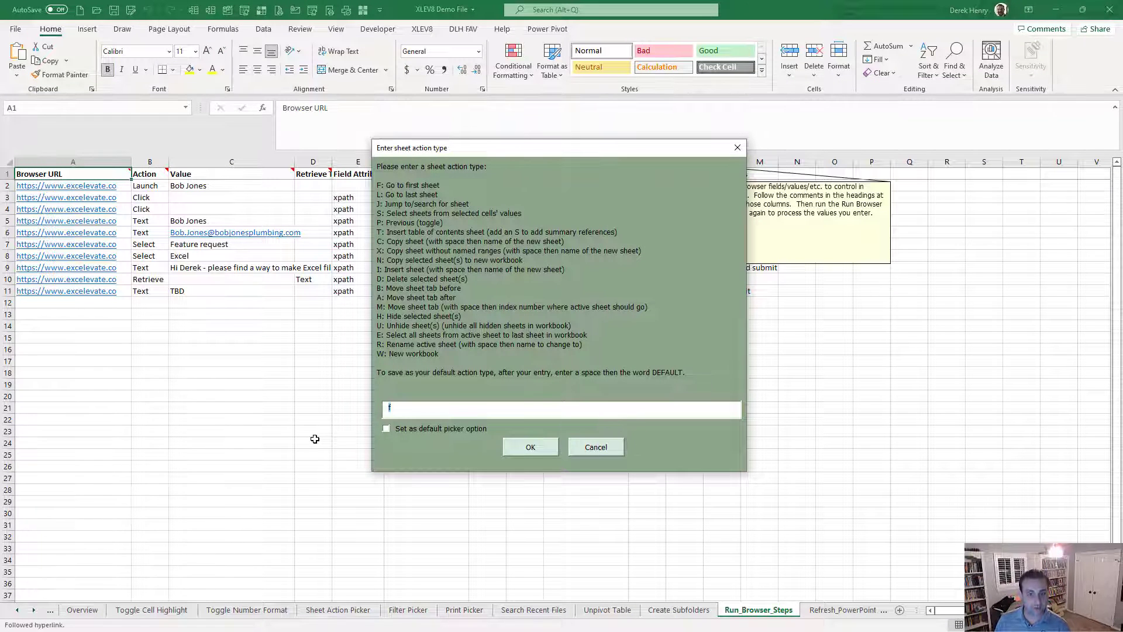
key("Return")
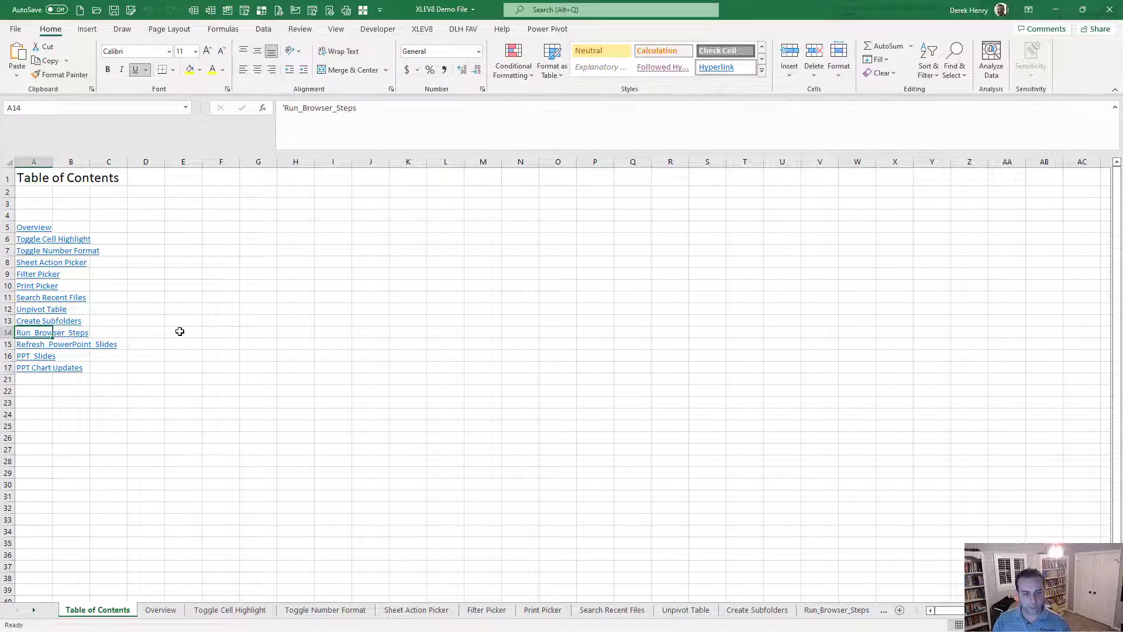
- Go to the Sheet Action Picker sheet, review the macro's list of sheet action types and close it
left_click(433, 612)
key("ctrl+shift+s")
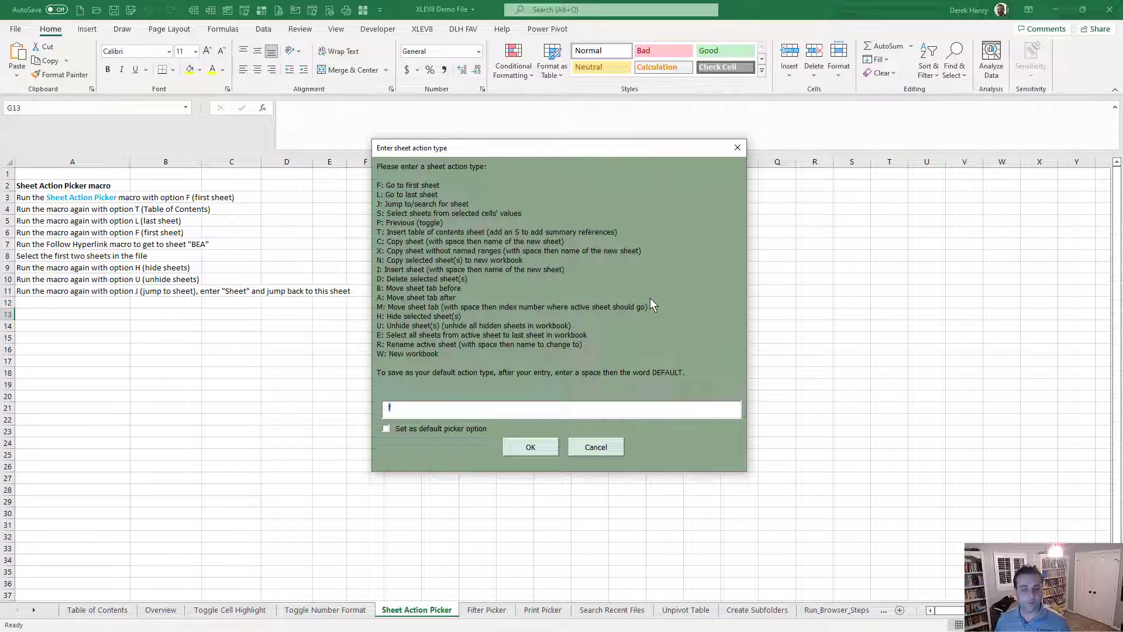
key("Return")
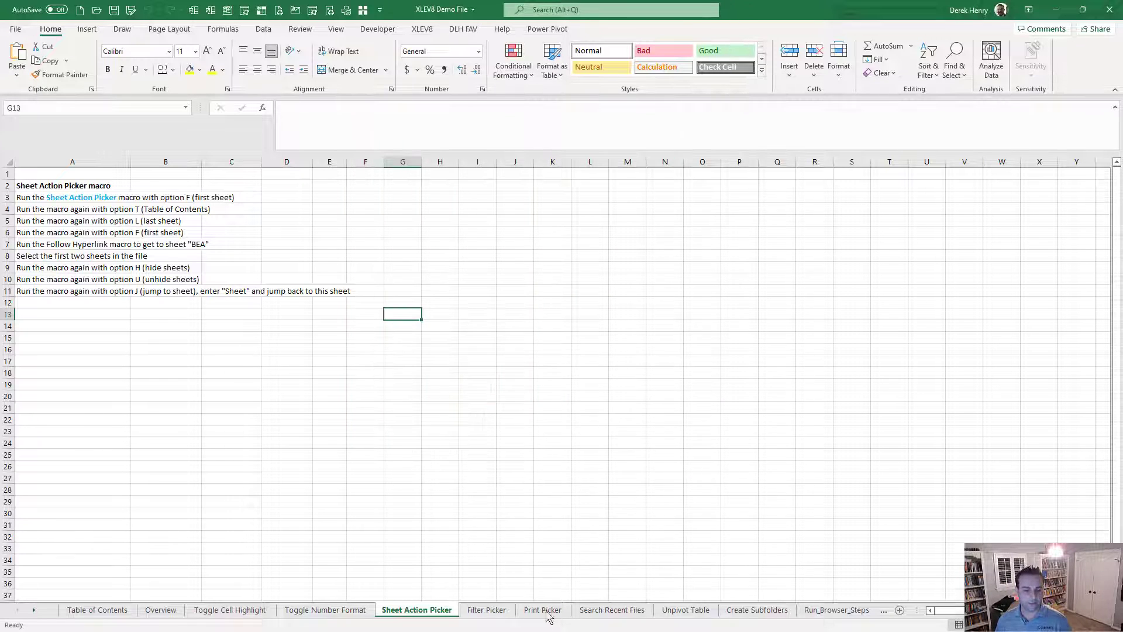
- Go to the Filter Picker sheet, review the Filter Picker's list of filter action types and close it
left_click(491, 610)
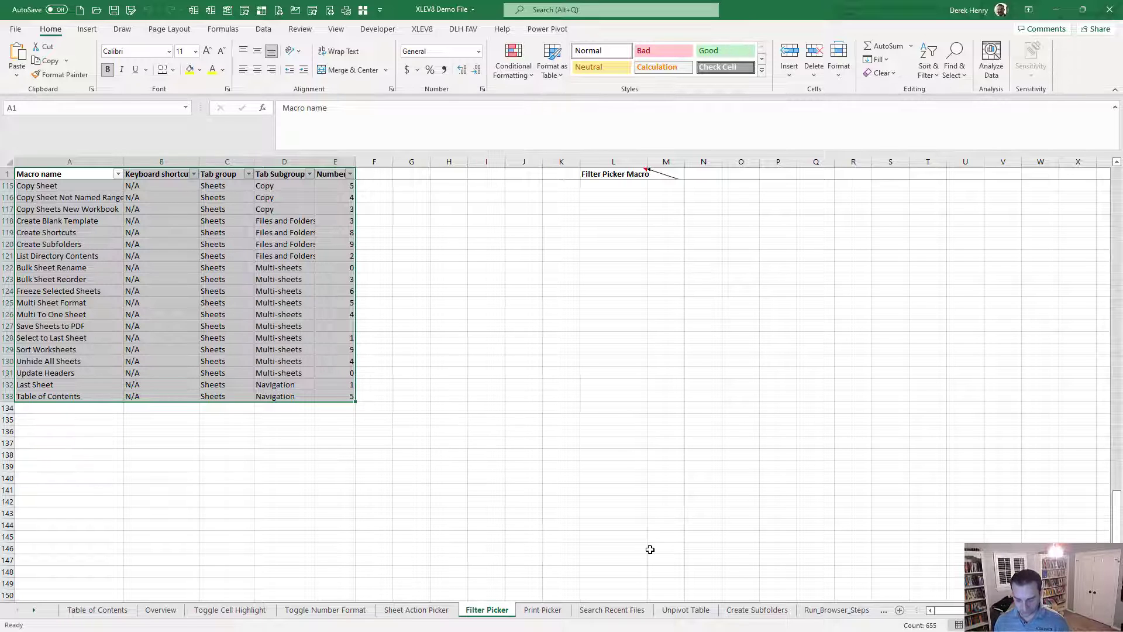
key("ctrl+shift+f")
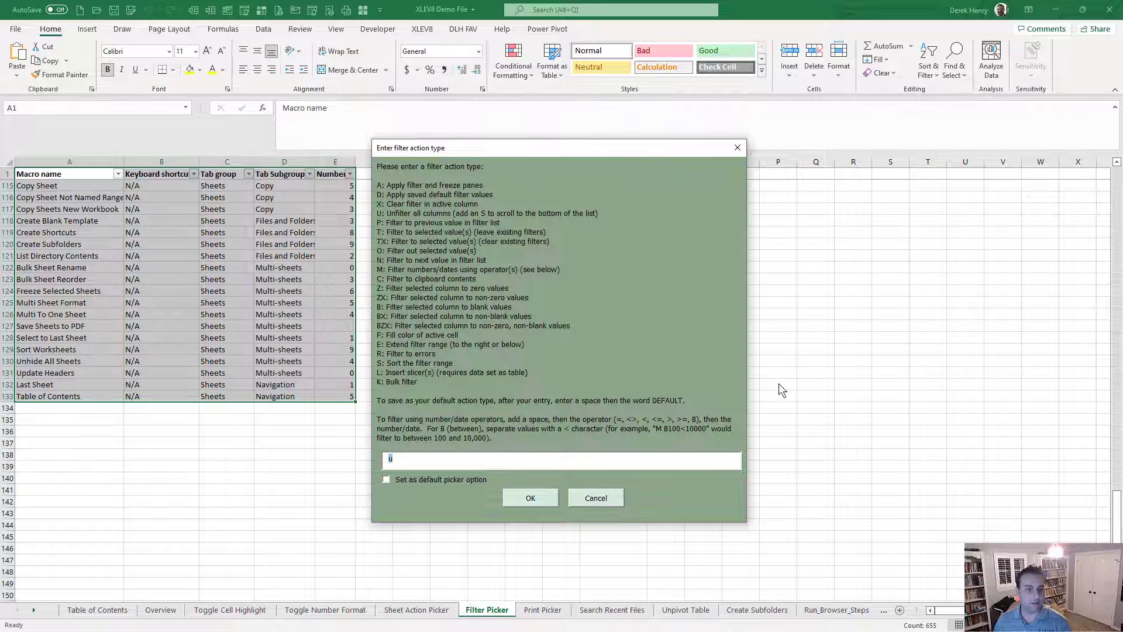
key("Return")
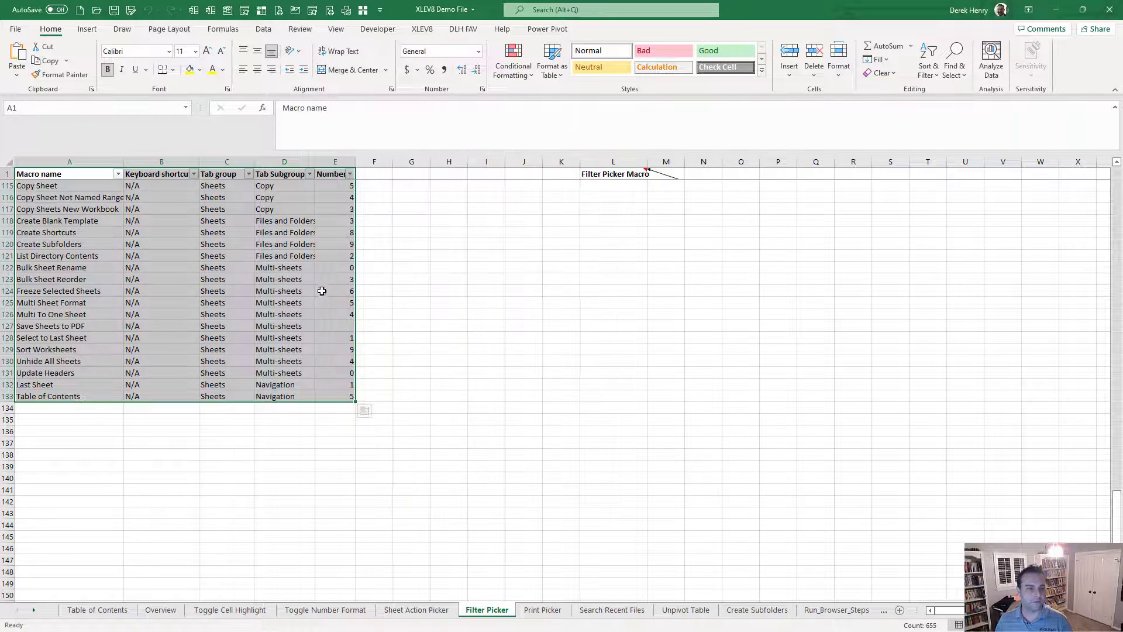
- Filter the Tab Subgroup column to Copy with Filter Picker option T, and unfilter all columns with option U
left_click(283, 279)
key("Up")
key("Up")
key("Up")
key("Up")
key("Up")
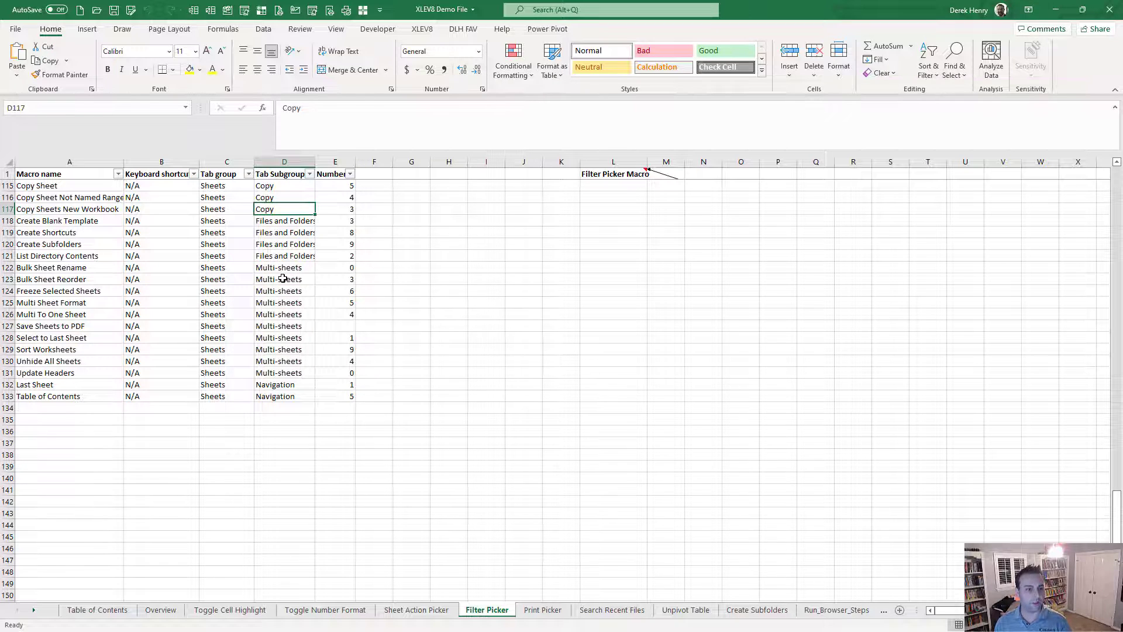
key("ctrl+shift+f")
type("t")
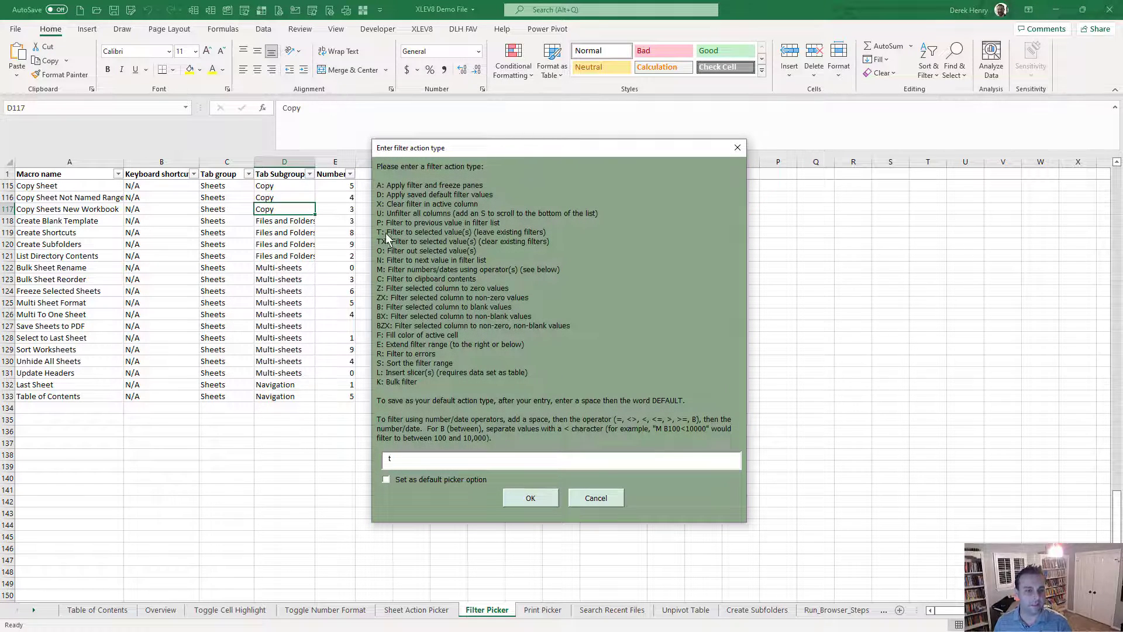
key("Return")
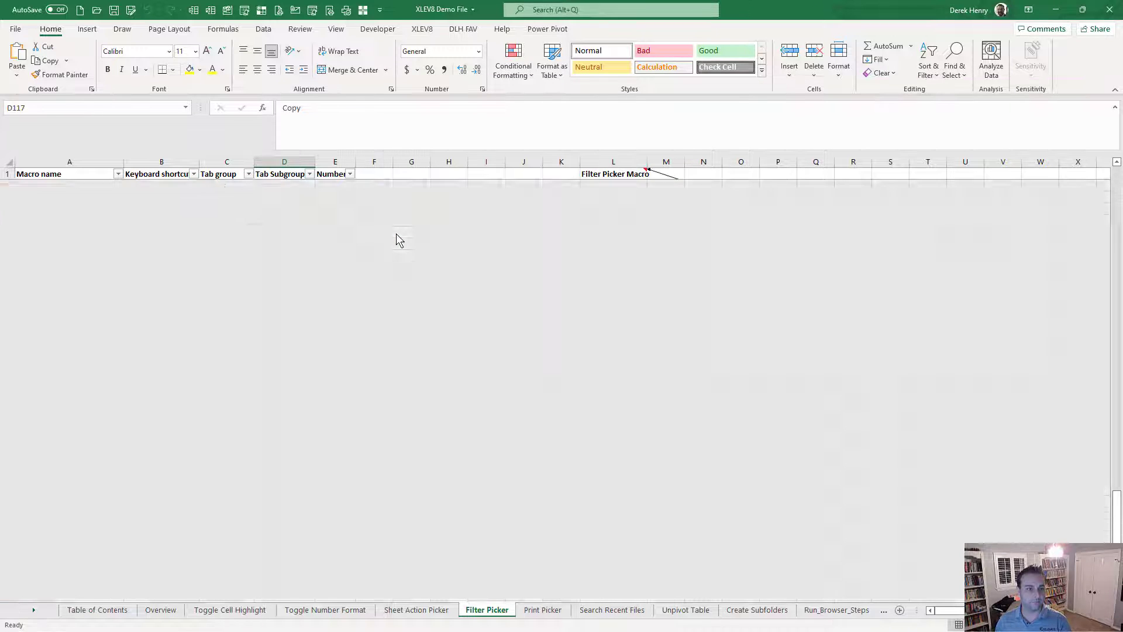
key("Down")
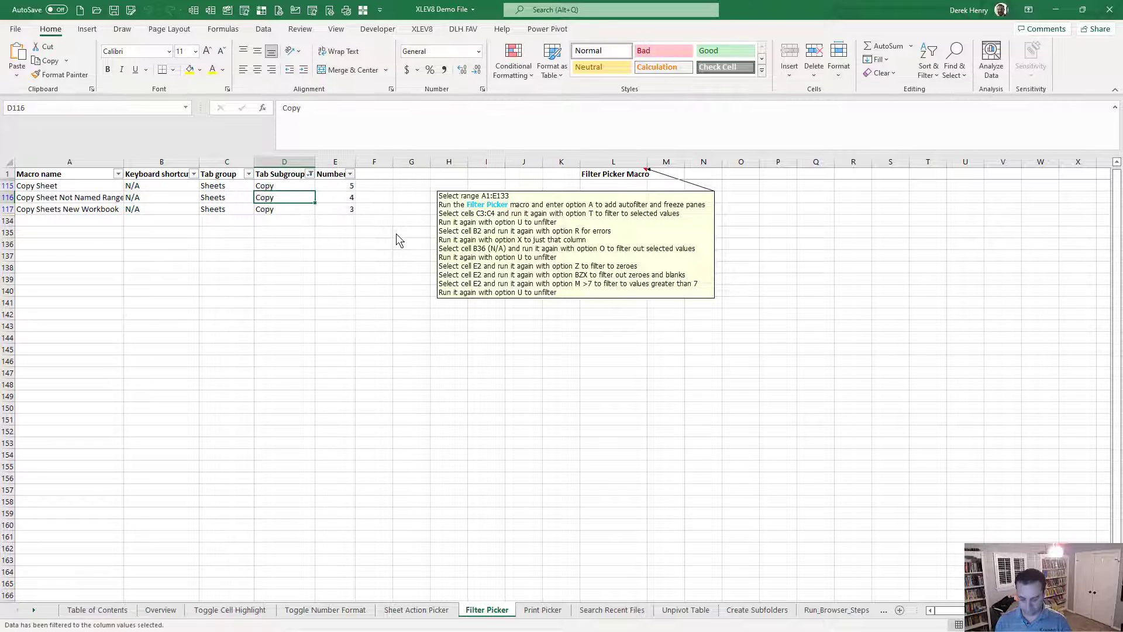
key("ctrl+shift+f")
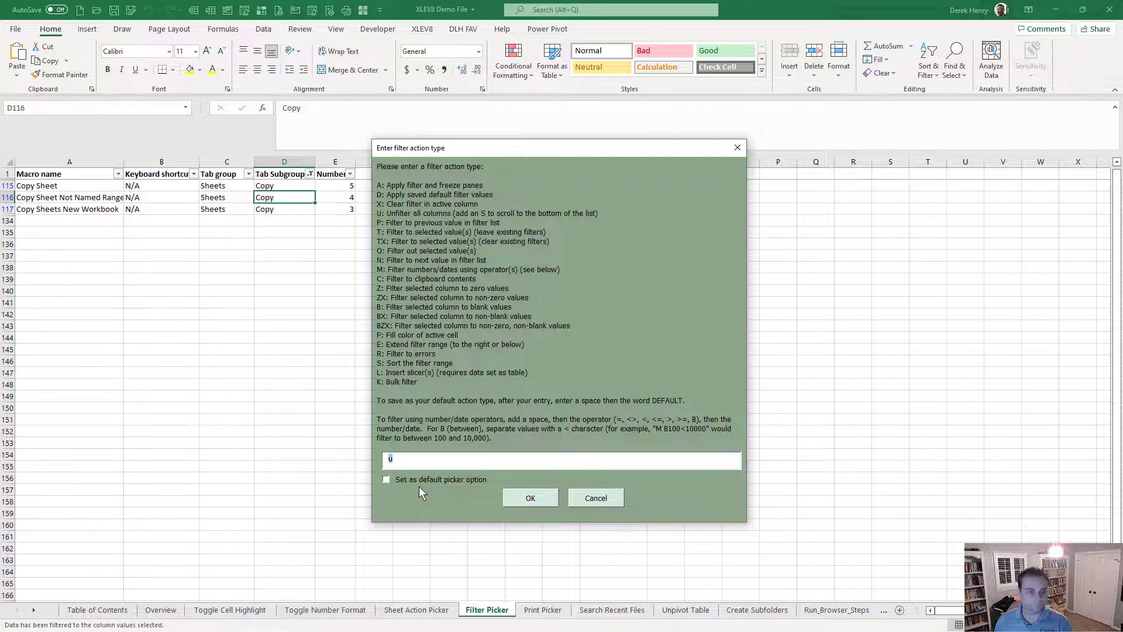
key("Return")
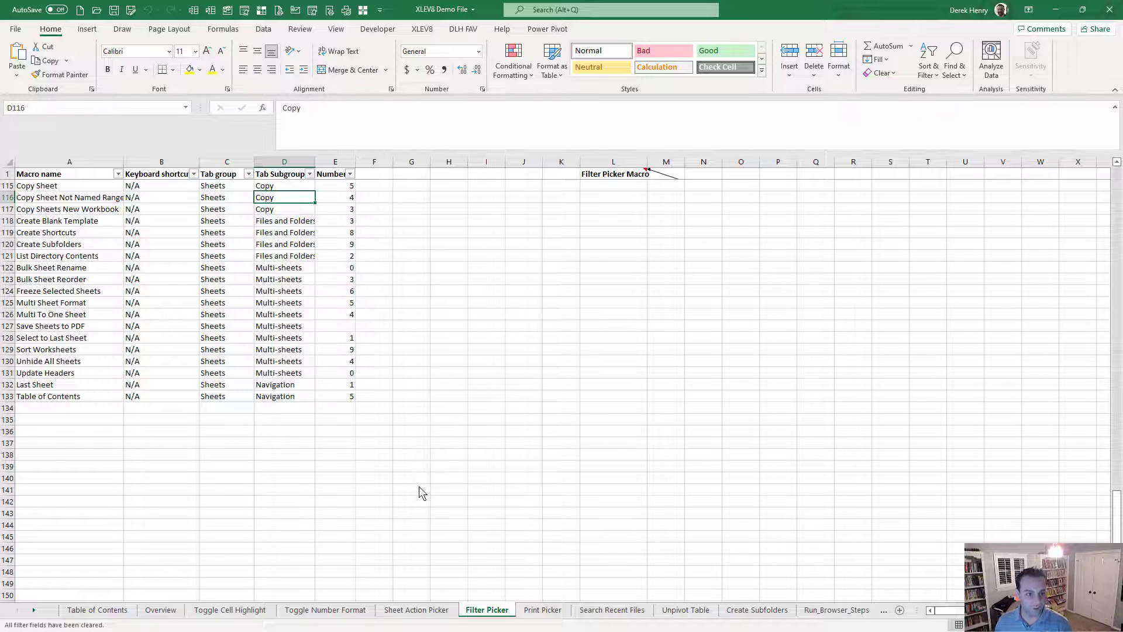
- Review the Filter Picker options again and compare them with the Tab Subgroup column's standard filter list, leaving the data unfiltered
key("ctrl+shift+f")
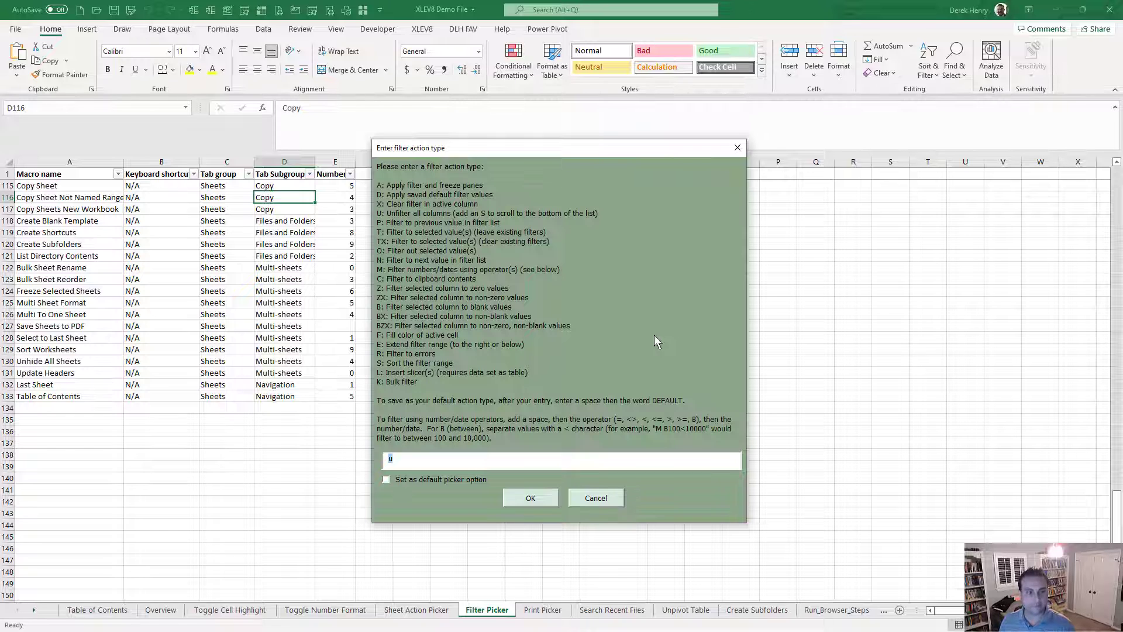
key("Return")
left_click(310, 174)
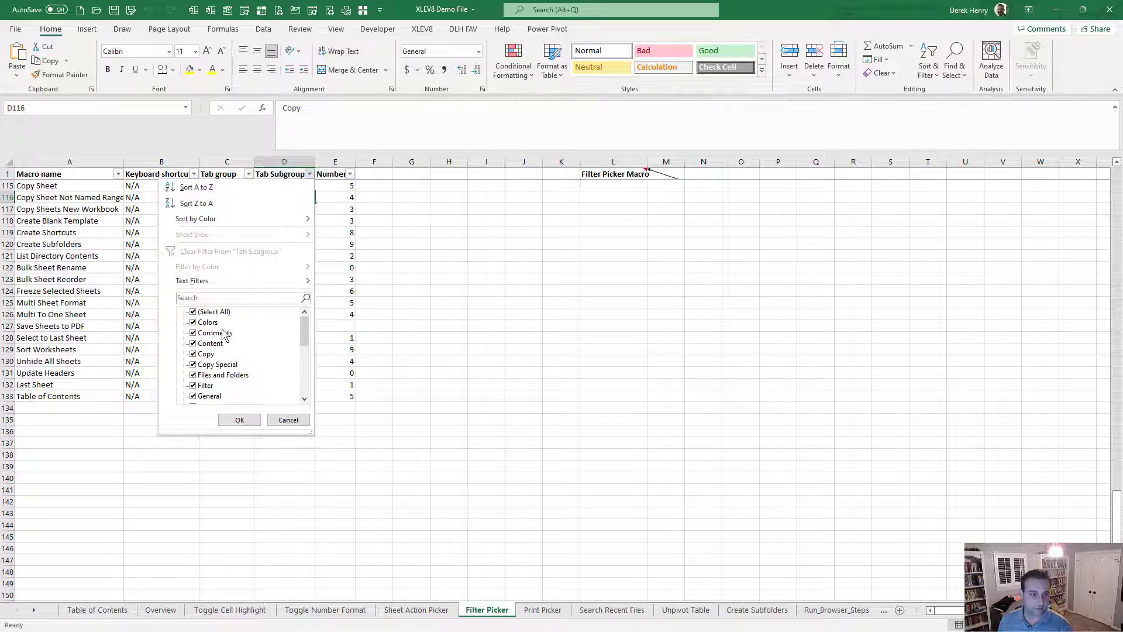
key("Escape")
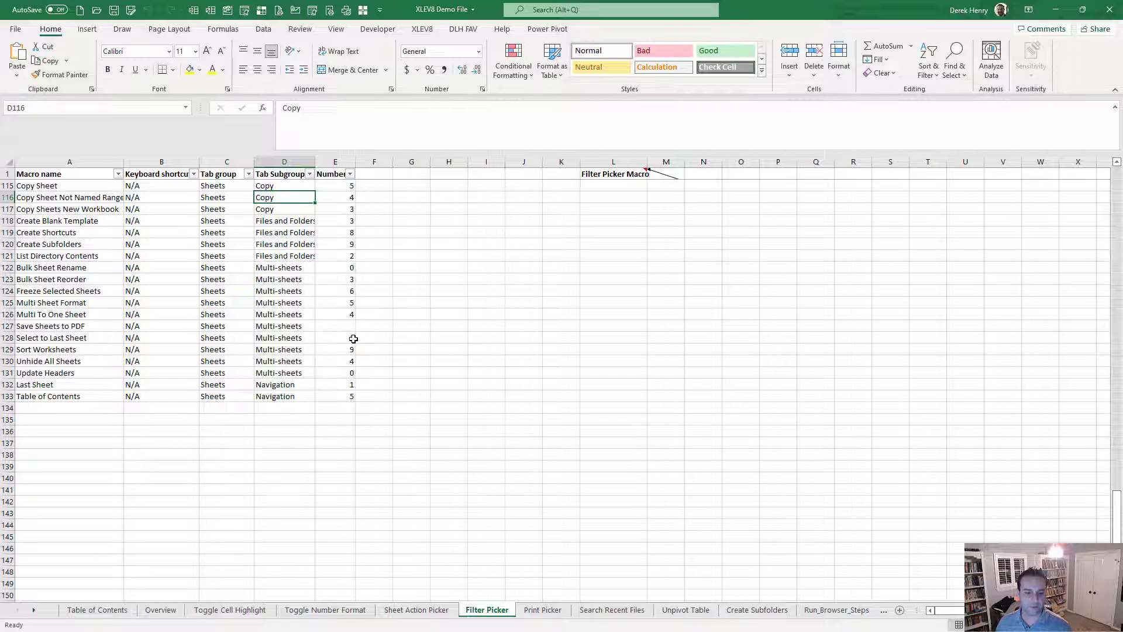
- Go to the Print Picker sheet, preview its printout with Print Picker option P and close the preview
key("ctrl+Page_Down")
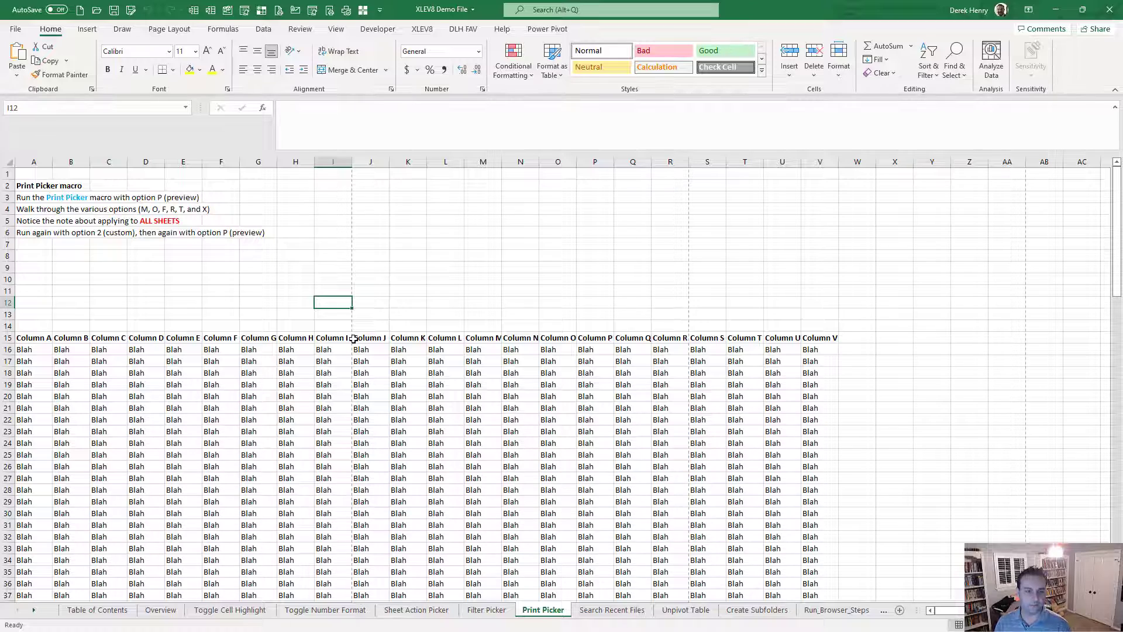
key("ctrl+shift+p")
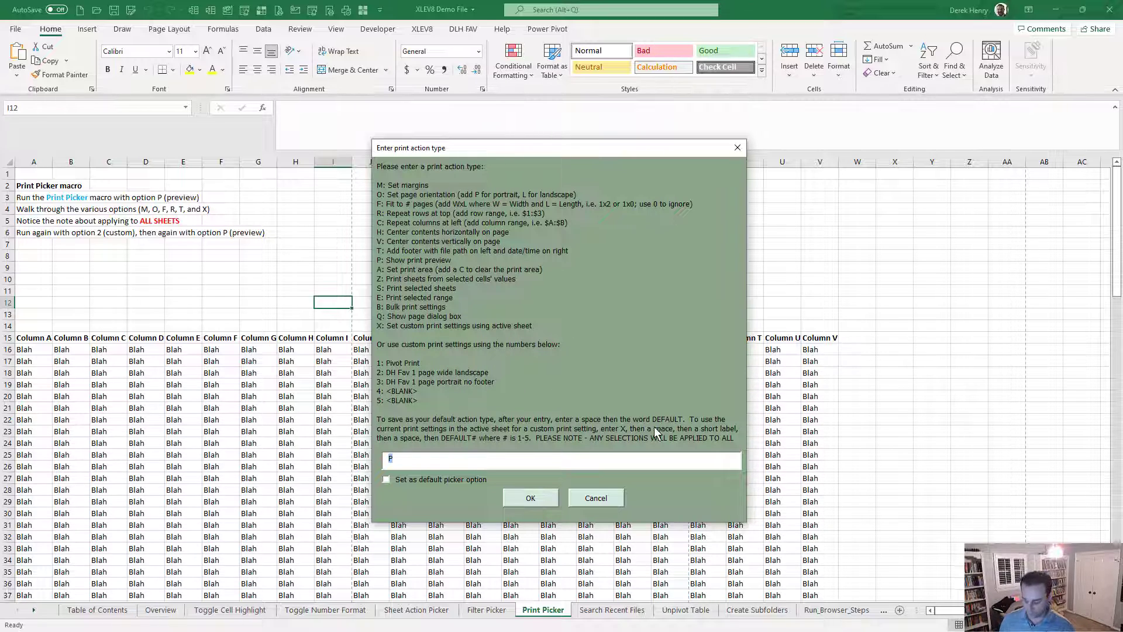
key("Return")
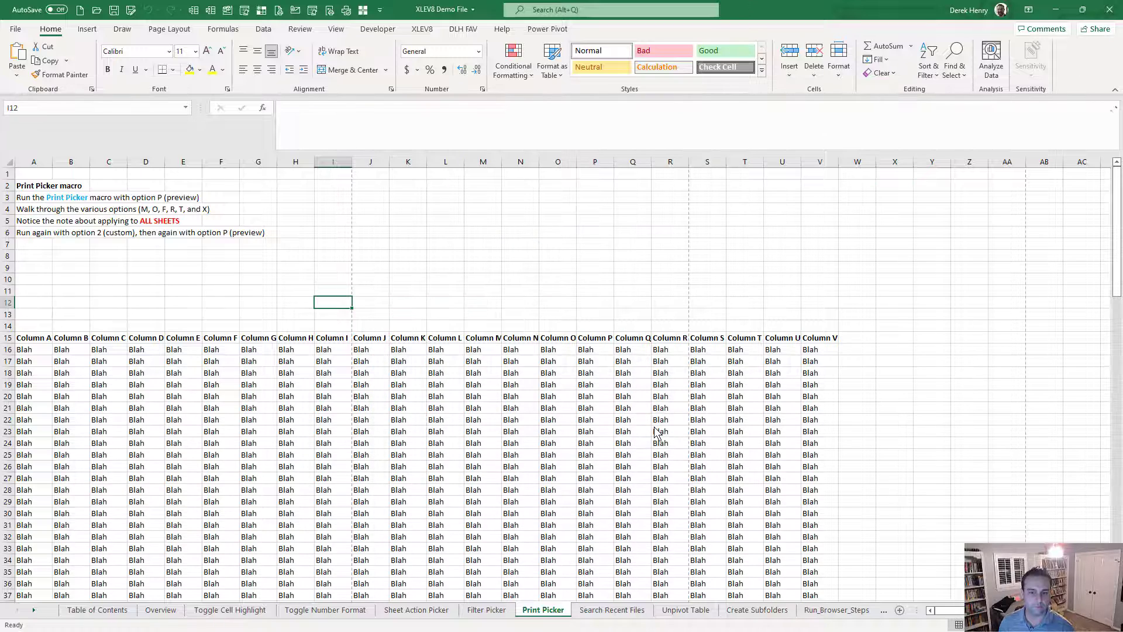
scroll(654, 432, "down", 6)
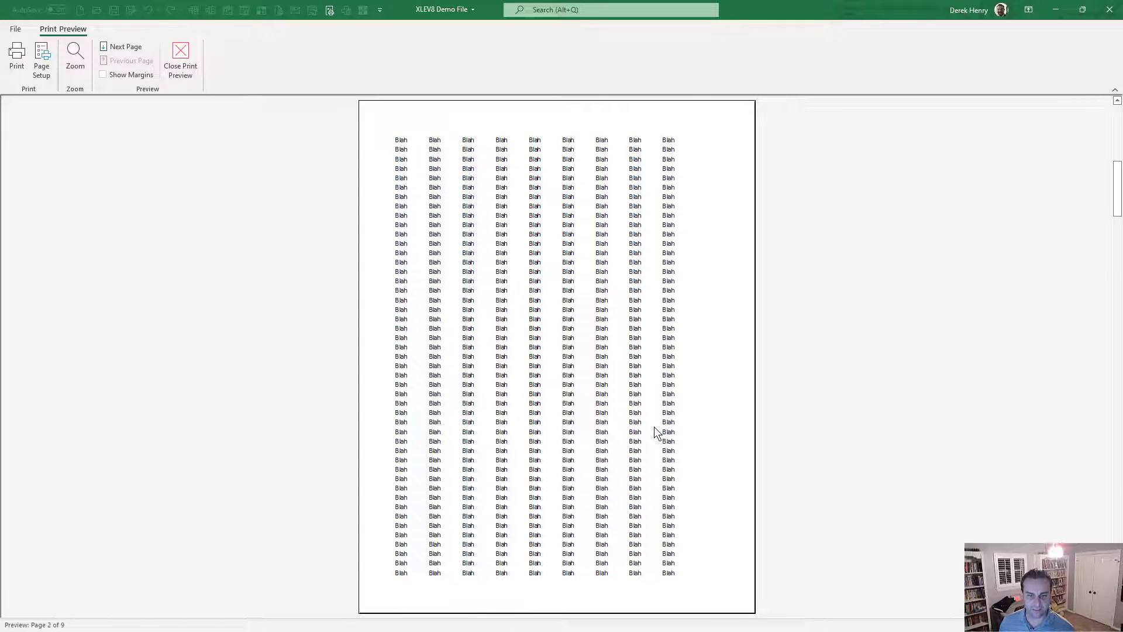
scroll(655, 428, "up", 6)
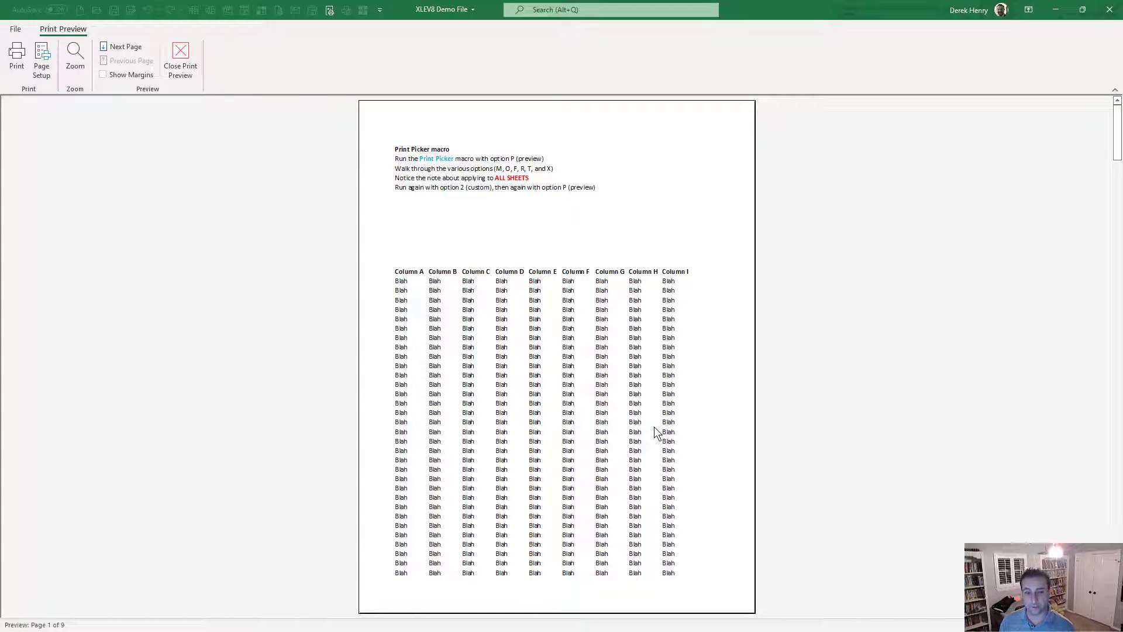
key("Escape")
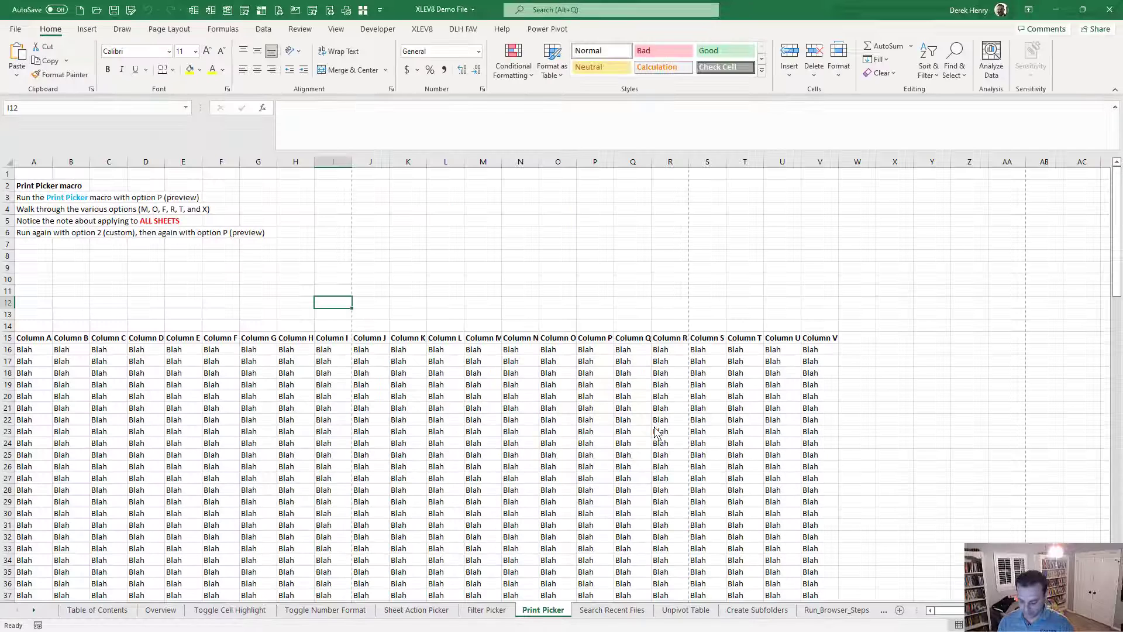
- Apply custom print setting 2, DH Fav 1 page wide landscape, to the Print Picker sheet with the Print Picker
key("ctrl+shift+p")
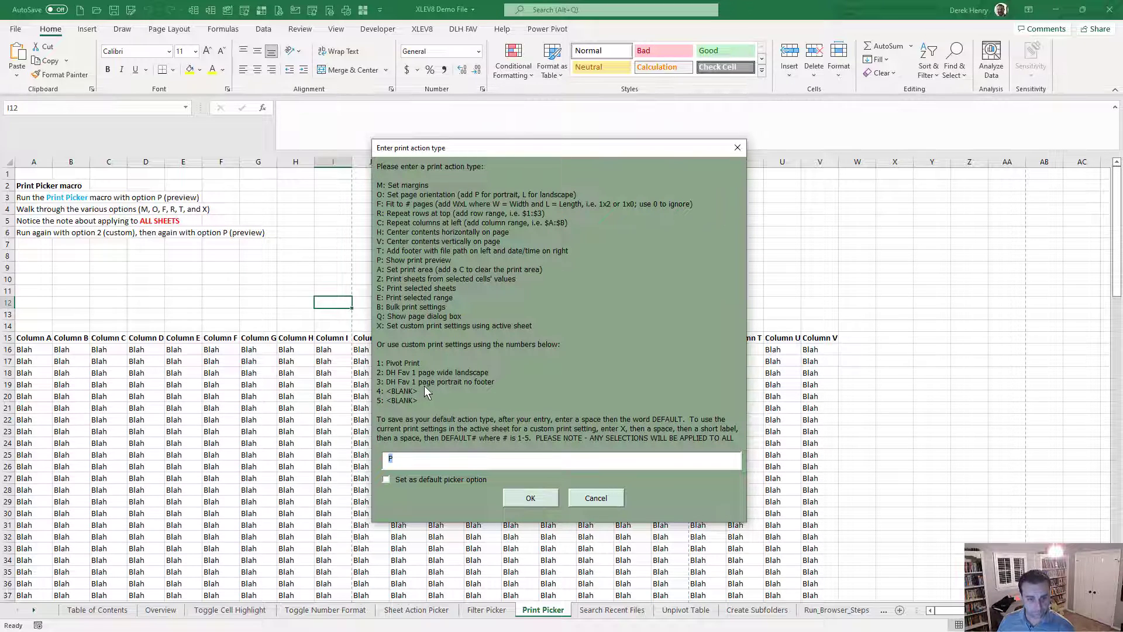
type("2")
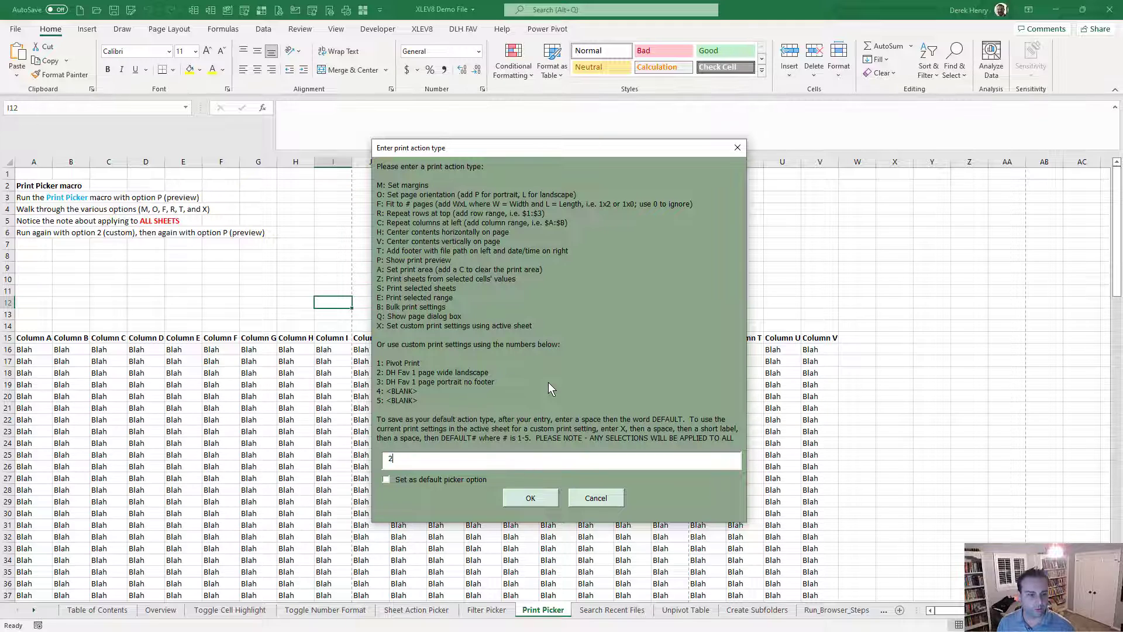
key("Return")
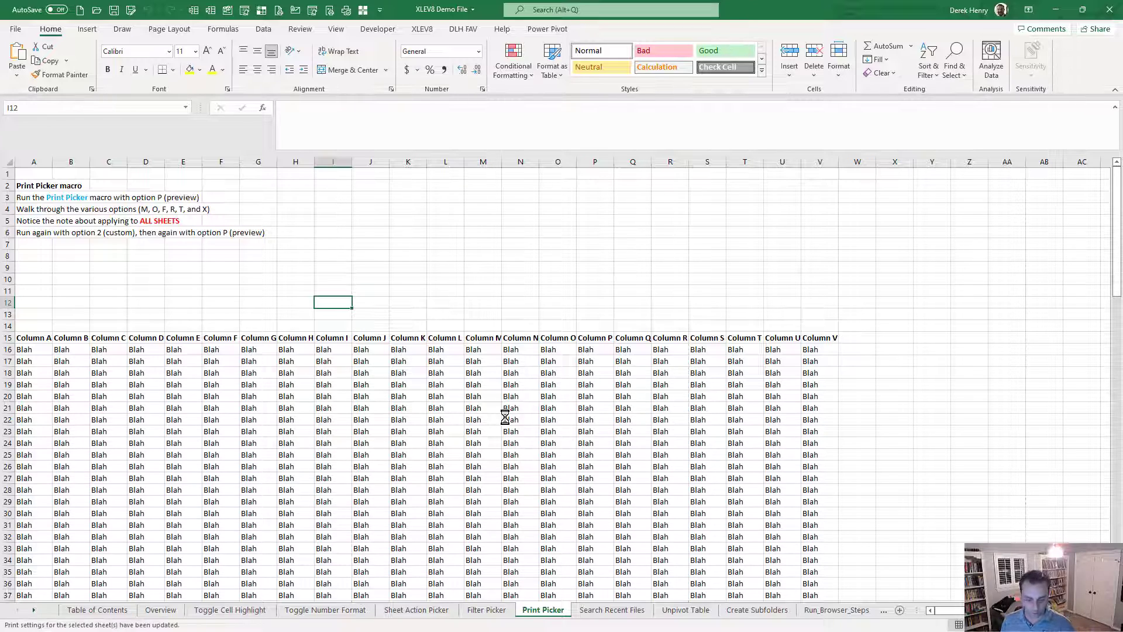
- Preview the sheet's new print layout with Print Picker option P, page through it and close the preview
key("ctrl+shift+p")
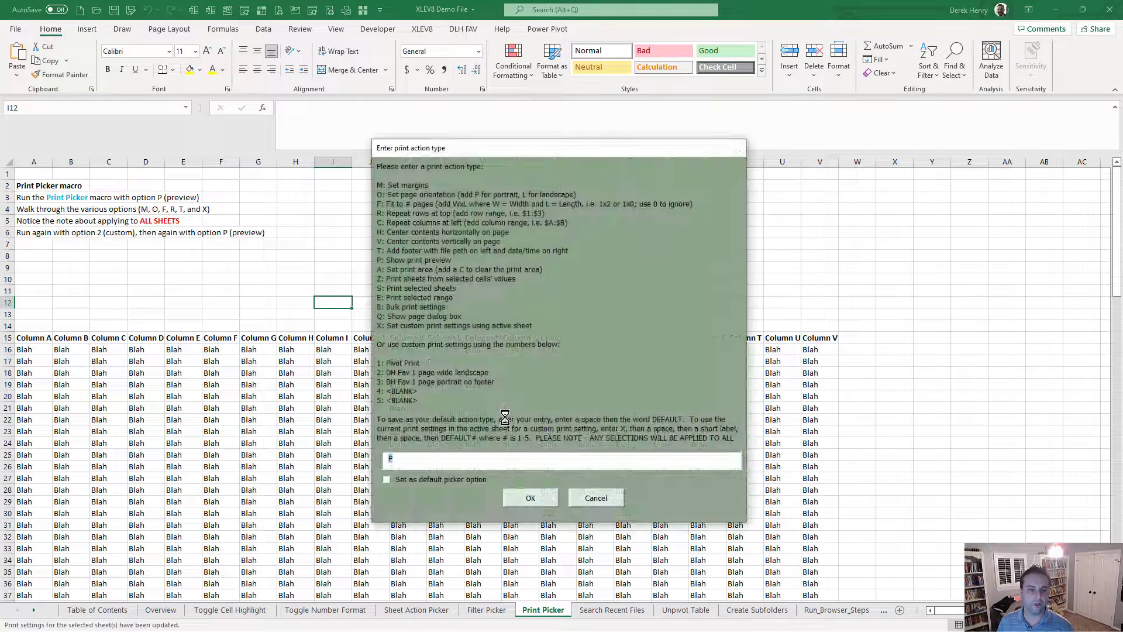
key("Return")
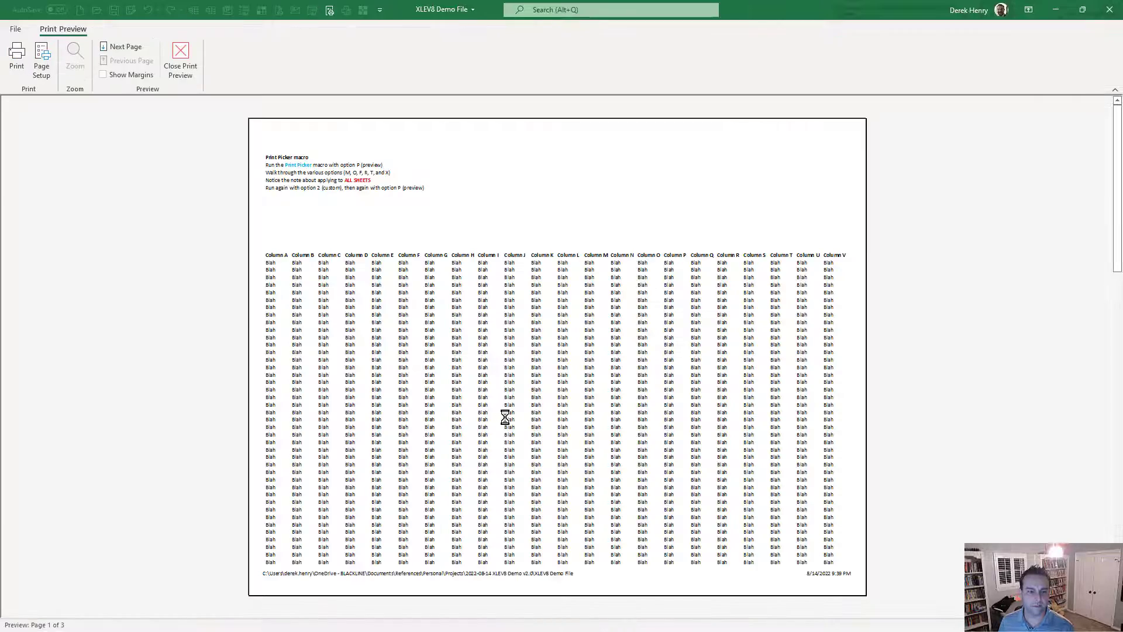
key("Page_Down")
key("Page_Down")
key("Page_Up")
key("Page_Up")
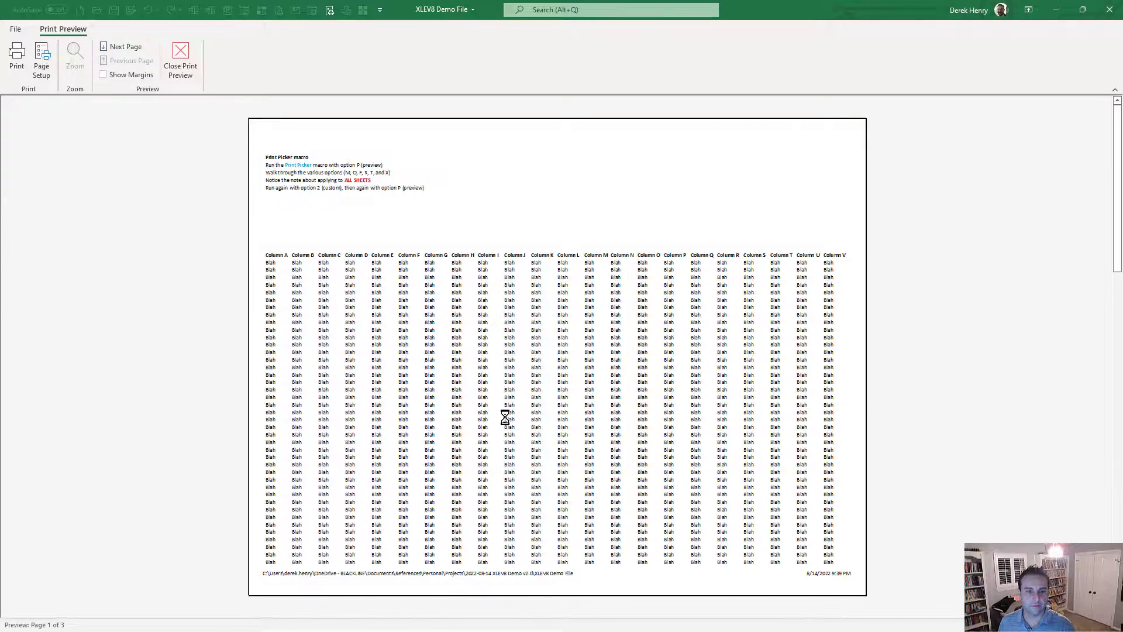
key("Escape")
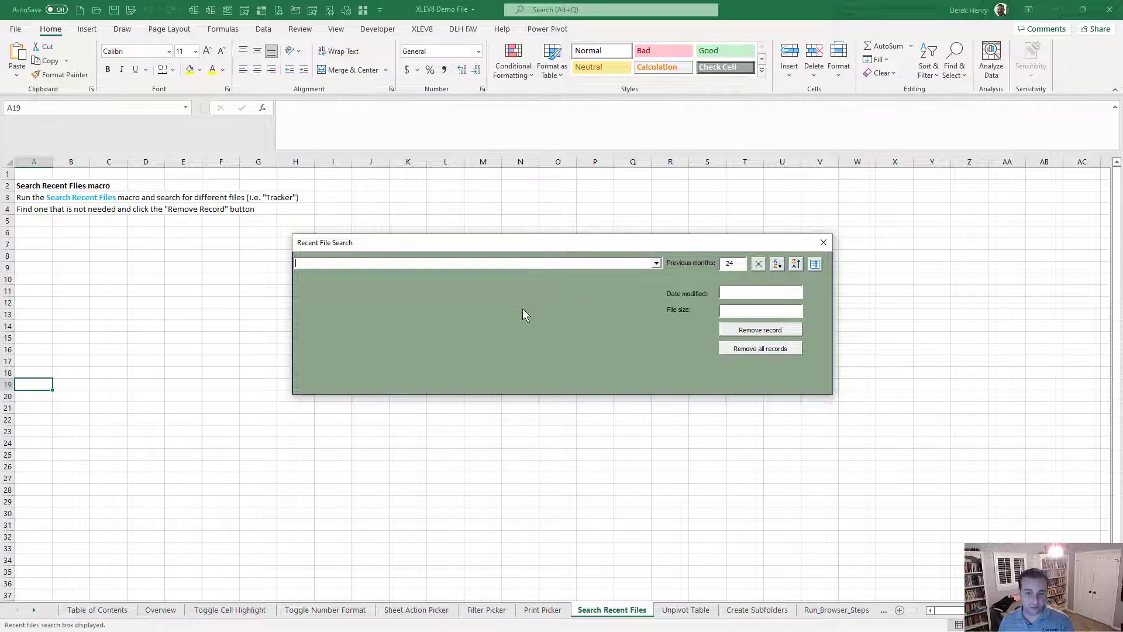
- Search the recent files for "xlev", open the first OPEN ME FIRST.xlsm match and close that workbook
type("xlev")
key("Down")
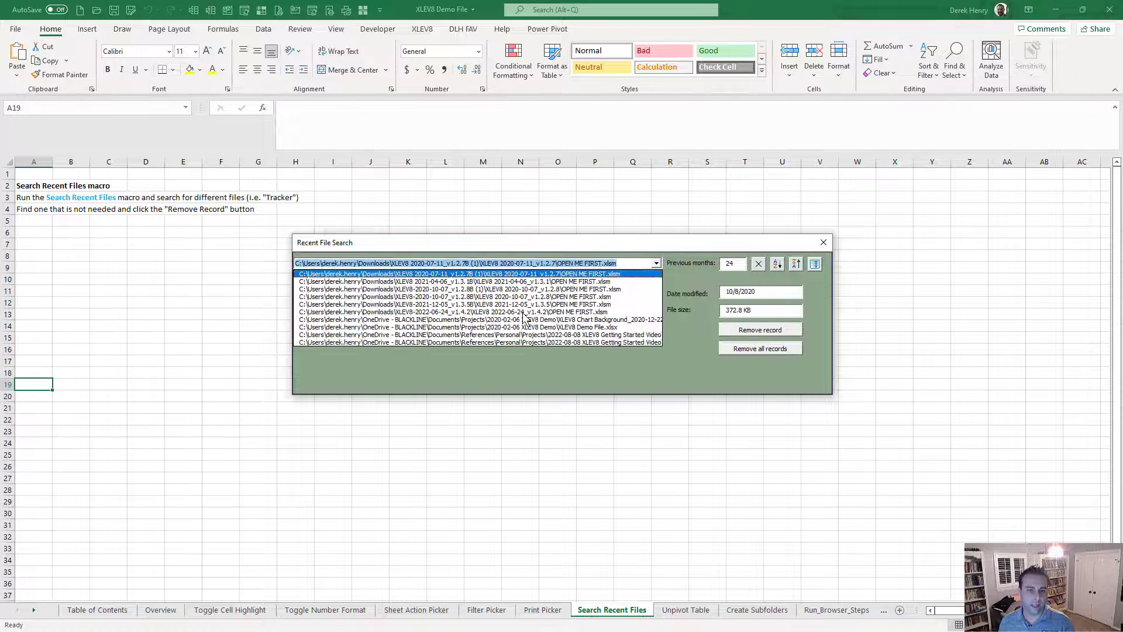
key("Return")
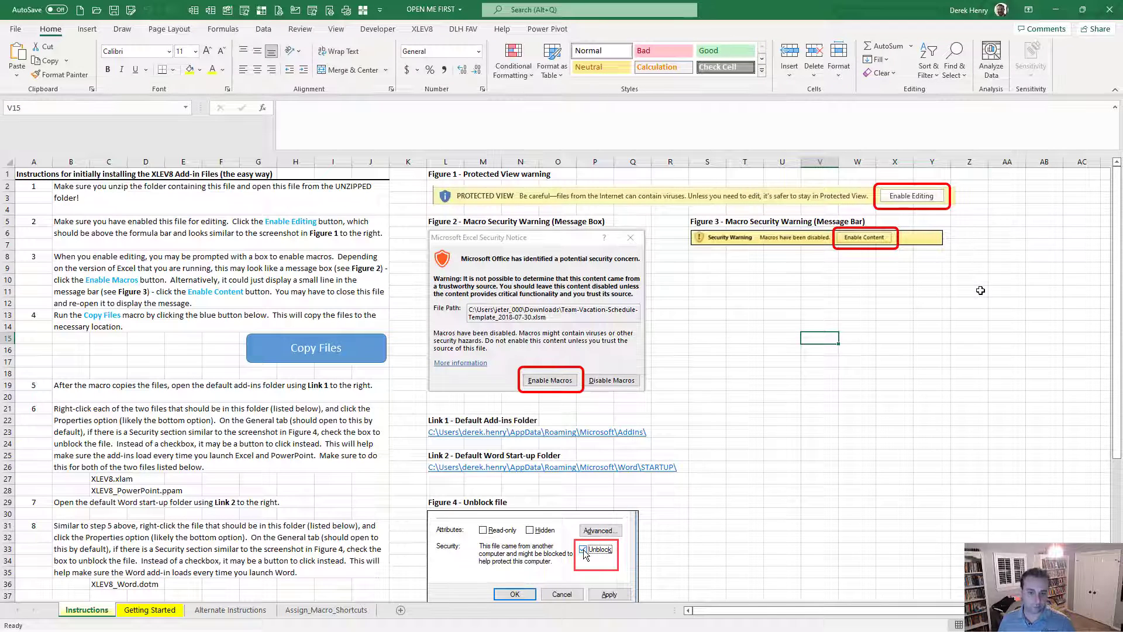
left_click(1110, 12)
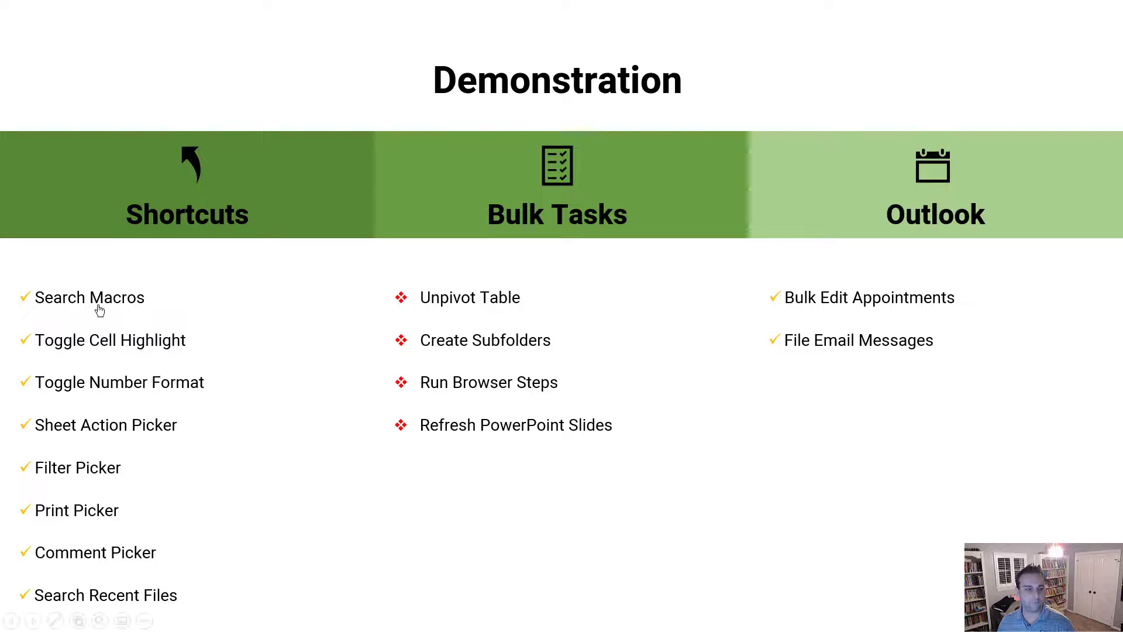
- Cross off all eight Shortcuts items, from Search Macros to Search Recent Files, on the PowerPoint Demonstration slide
left_click(71, 301)
left_click(98, 341)
left_click(107, 383)
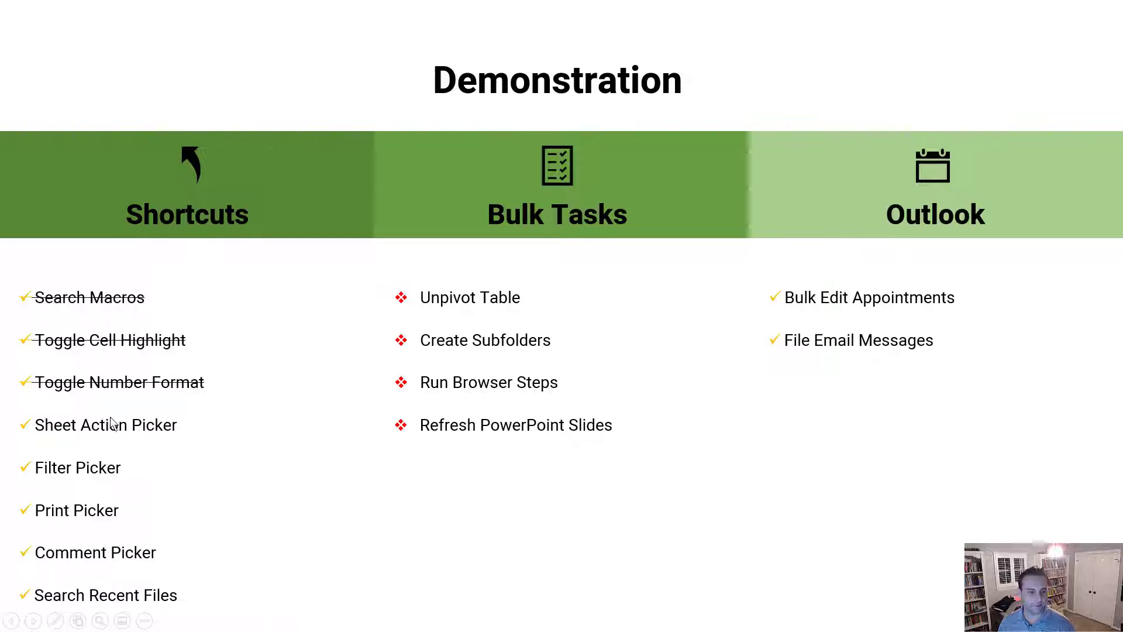
left_click(111, 429)
left_click(92, 477)
left_click(76, 510)
left_click(121, 562)
left_click(138, 605)
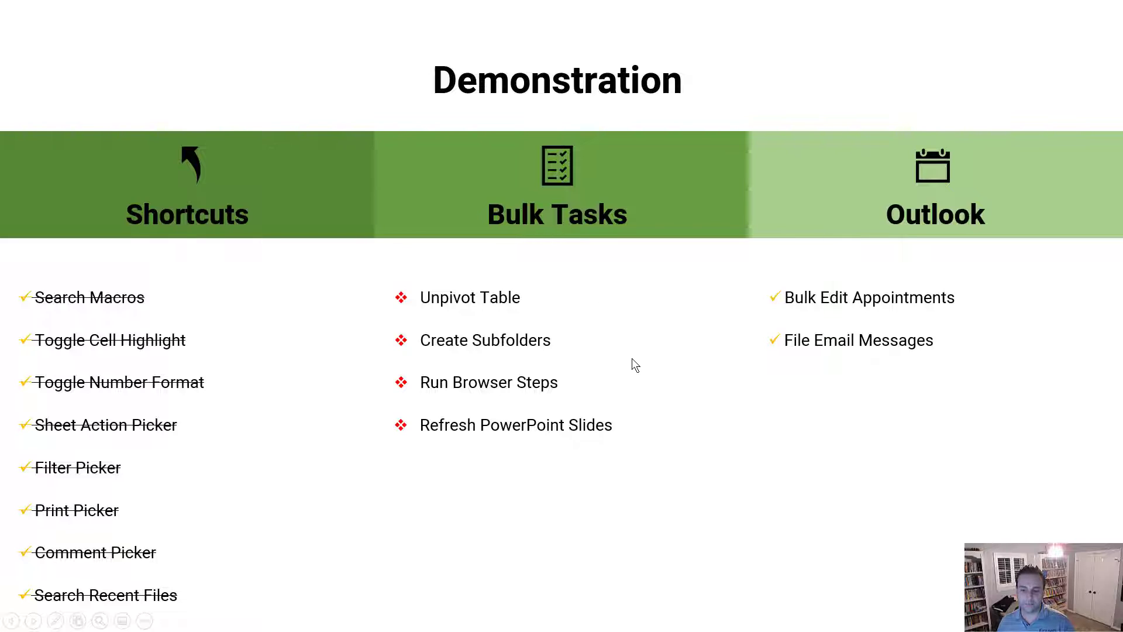
- Switch to Excel and, on the Unpivot Table sheet, select the data set from A8 across to column Z down to the last row
key("alt+Tab")
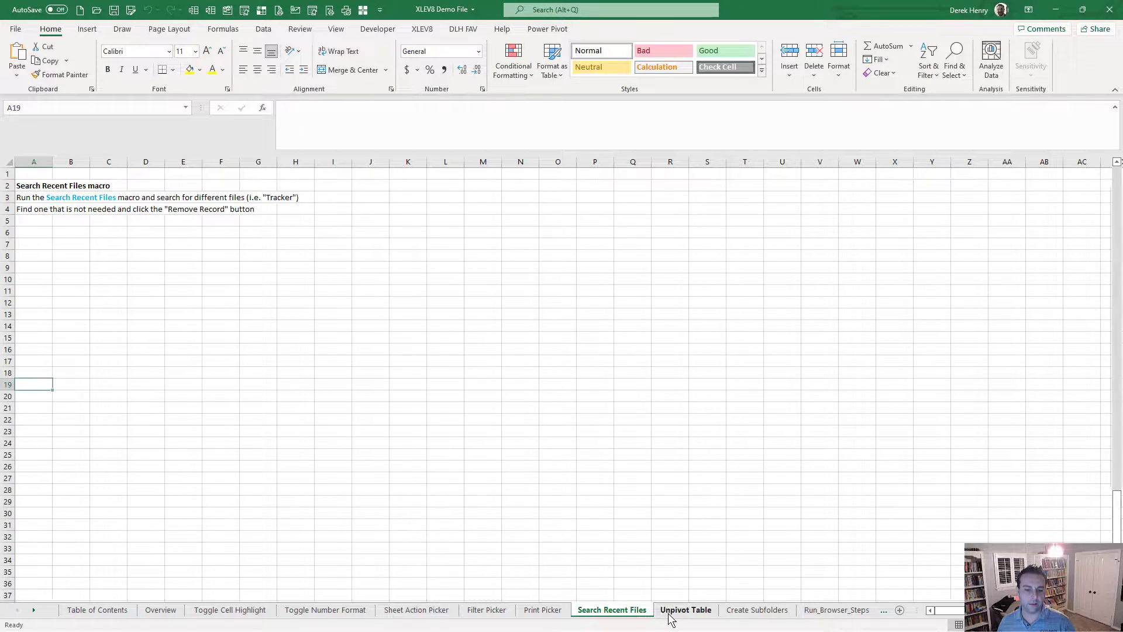
left_click(671, 618)
key("Up")
key("Up")
key("Left")
key("Left")
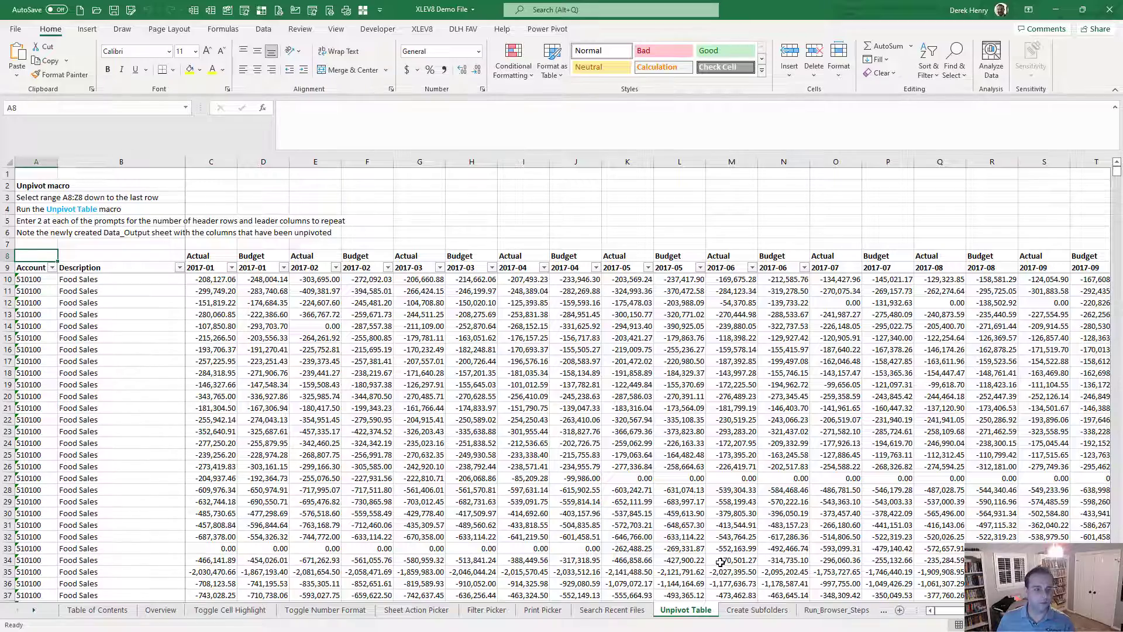
key("ctrl+shift+Right")
key("ctrl+shift+Right")
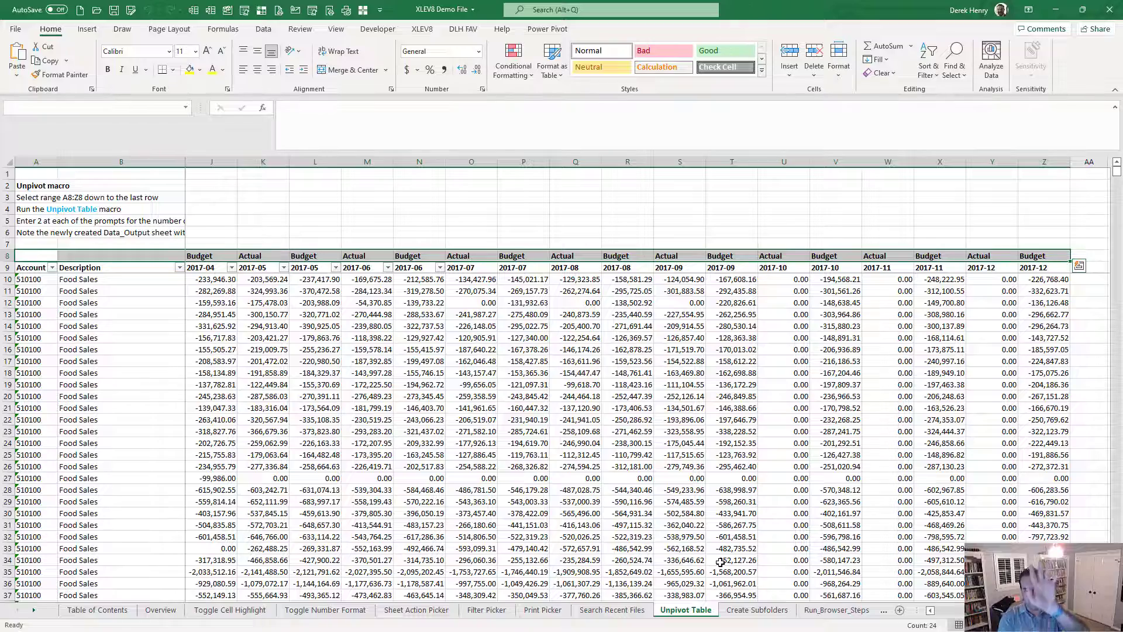
key("ctrl+shift+Down")
key("ctrl+shift+Down")
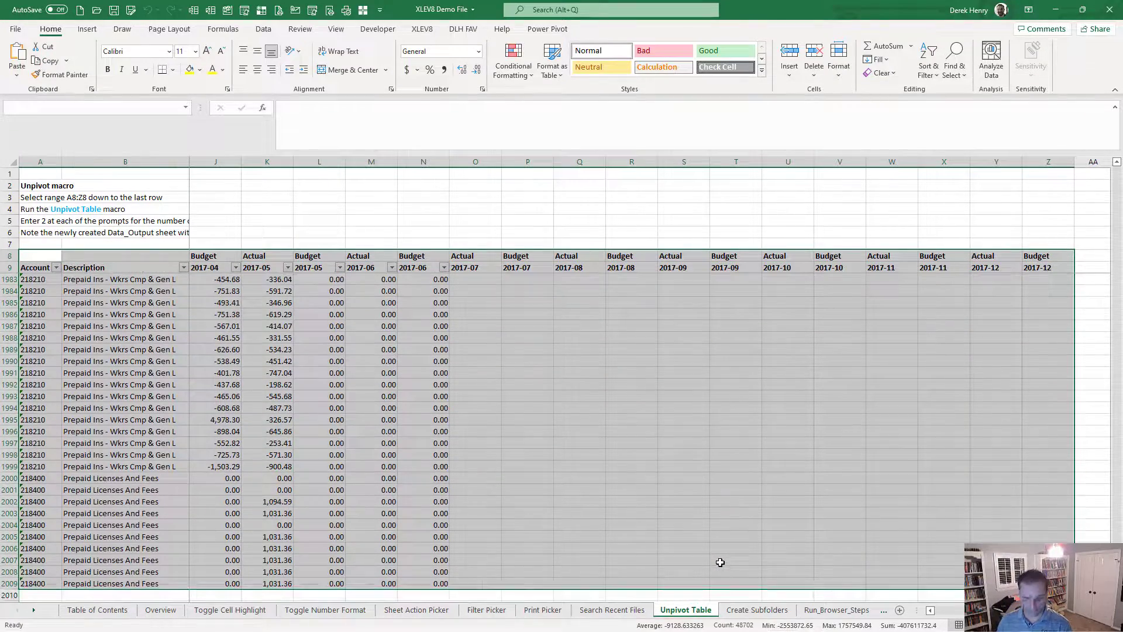
- Run the Unpivot Table macro on the selected range with 2 header rows and 2 columns to the left
key("ctrl+shift+m")
type("unp")
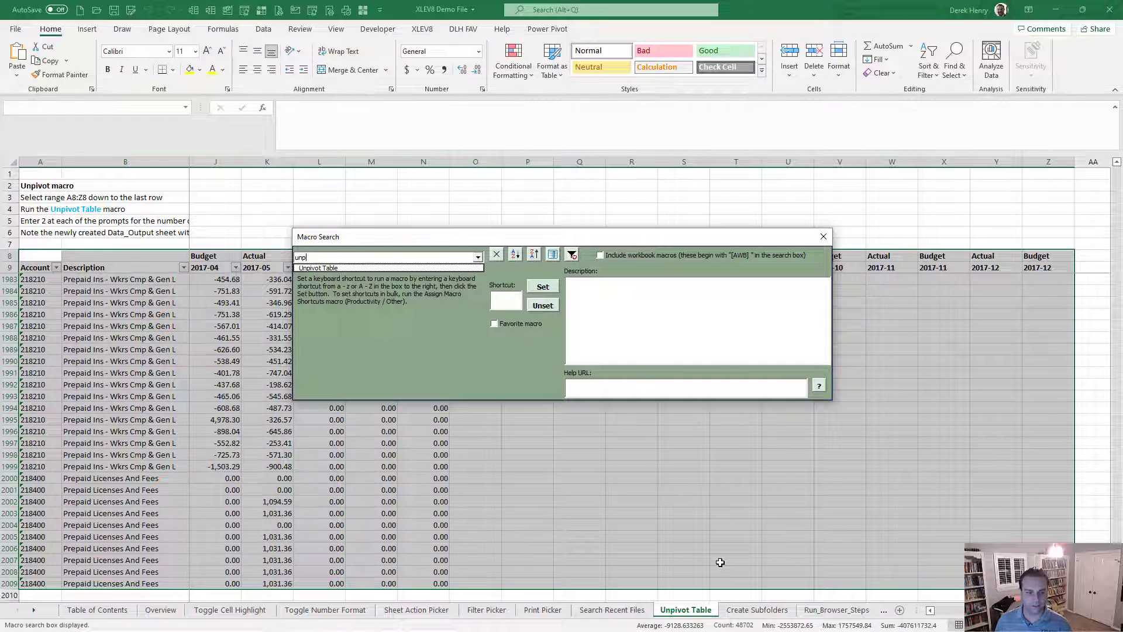
key("Down")
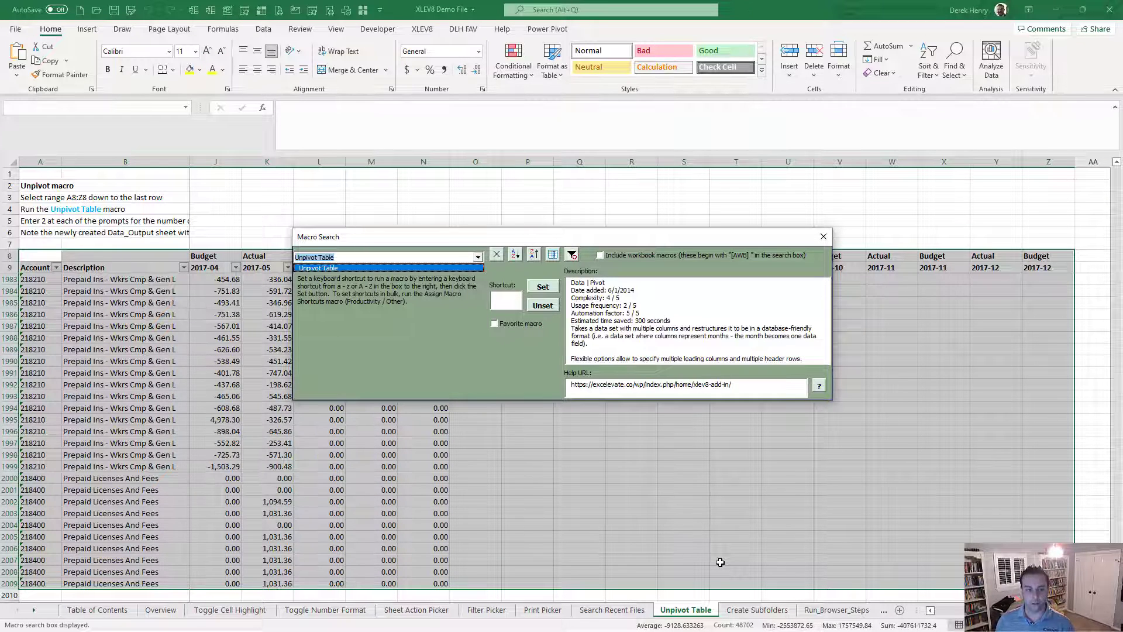
key("Return")
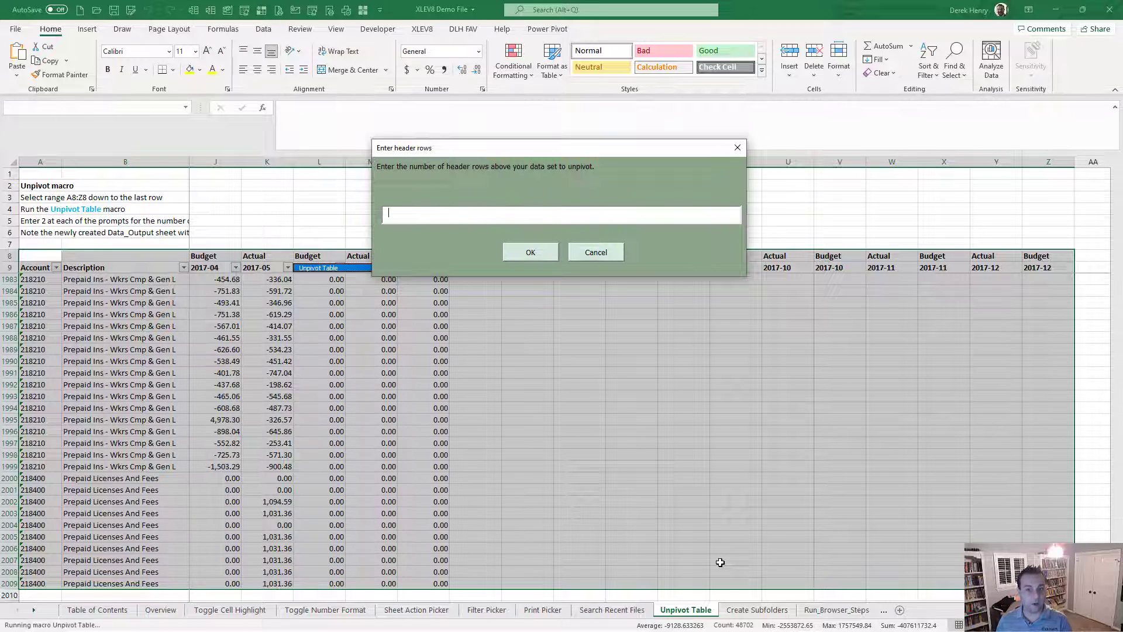
type("2")
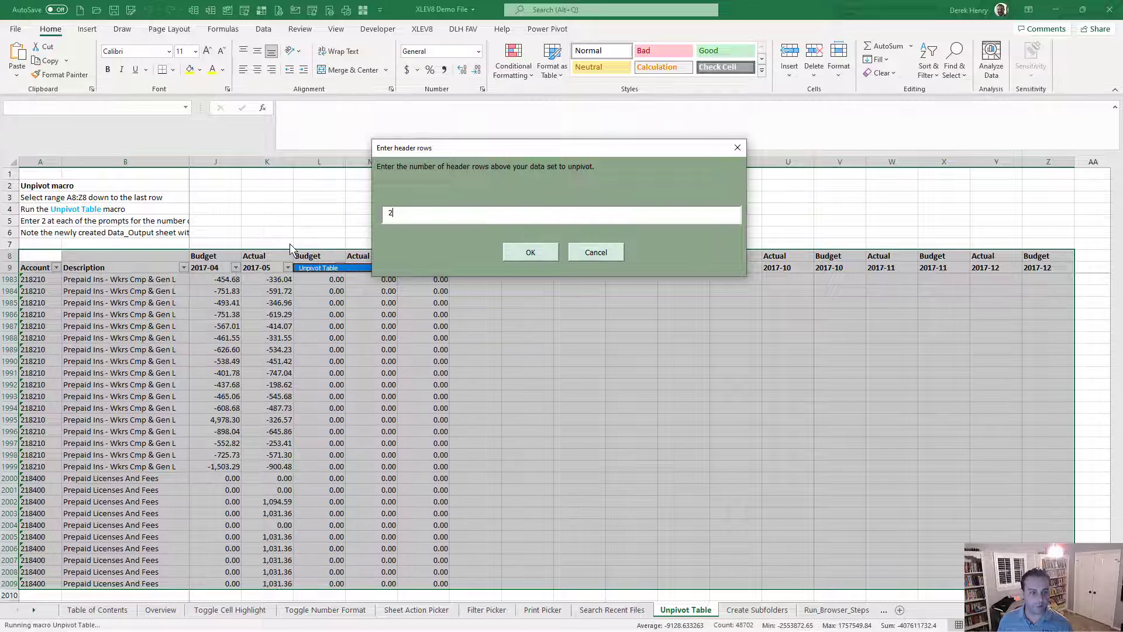
key("Return")
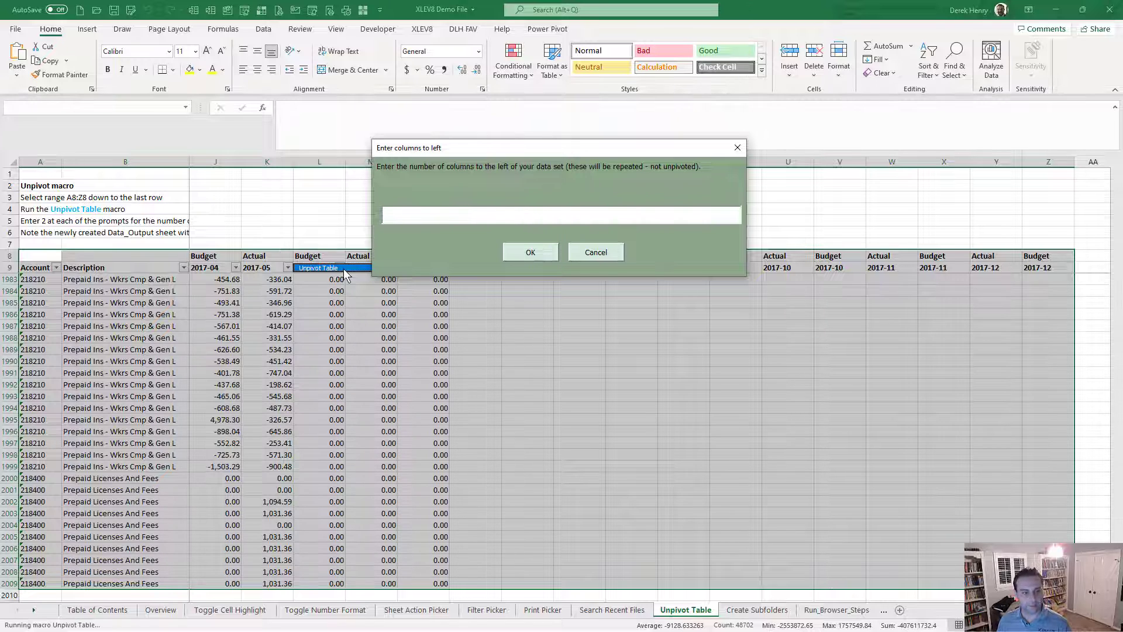
type("2")
left_click(530, 252)
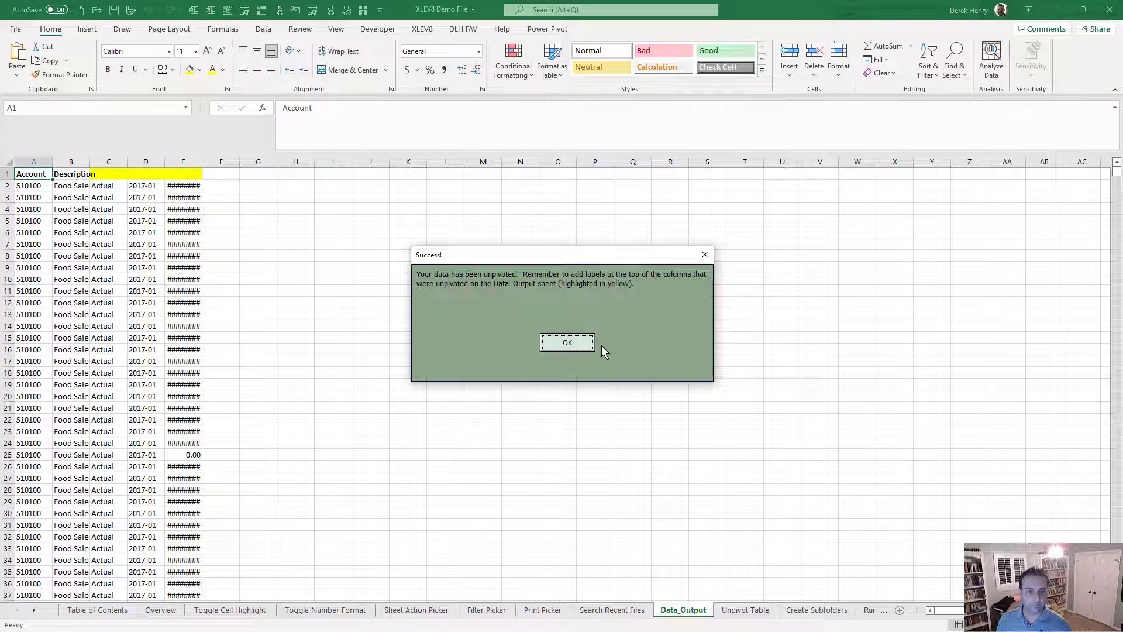
left_click(581, 347)
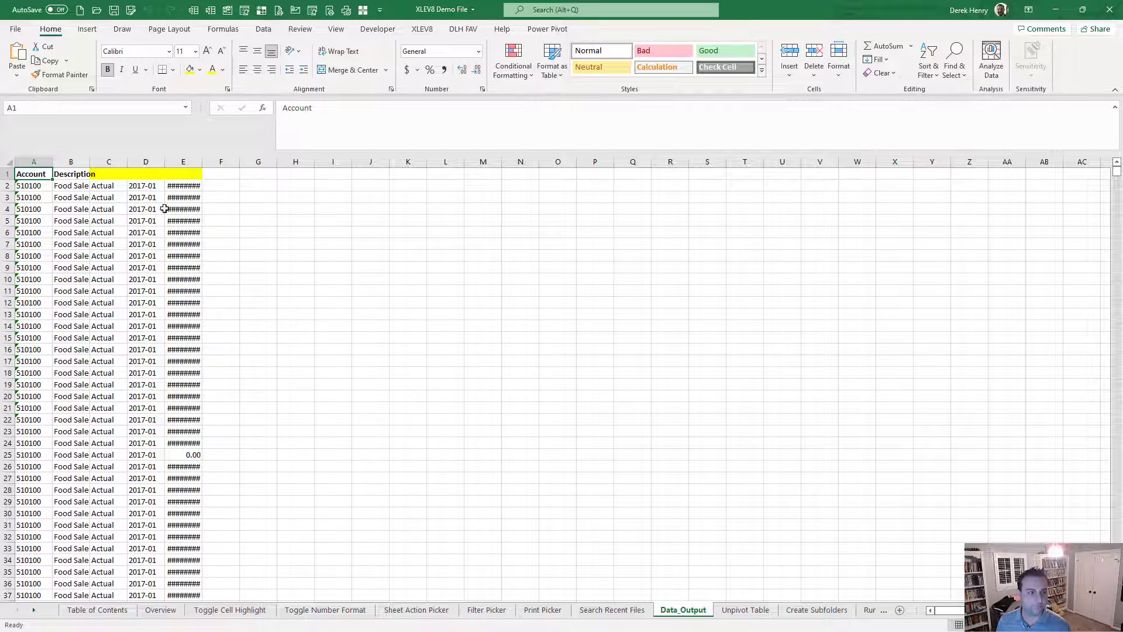
- Label the highlighted header cells C1:E1 on the Data_Output sheet Actual/Budget, Period and Amount
left_click(112, 174)
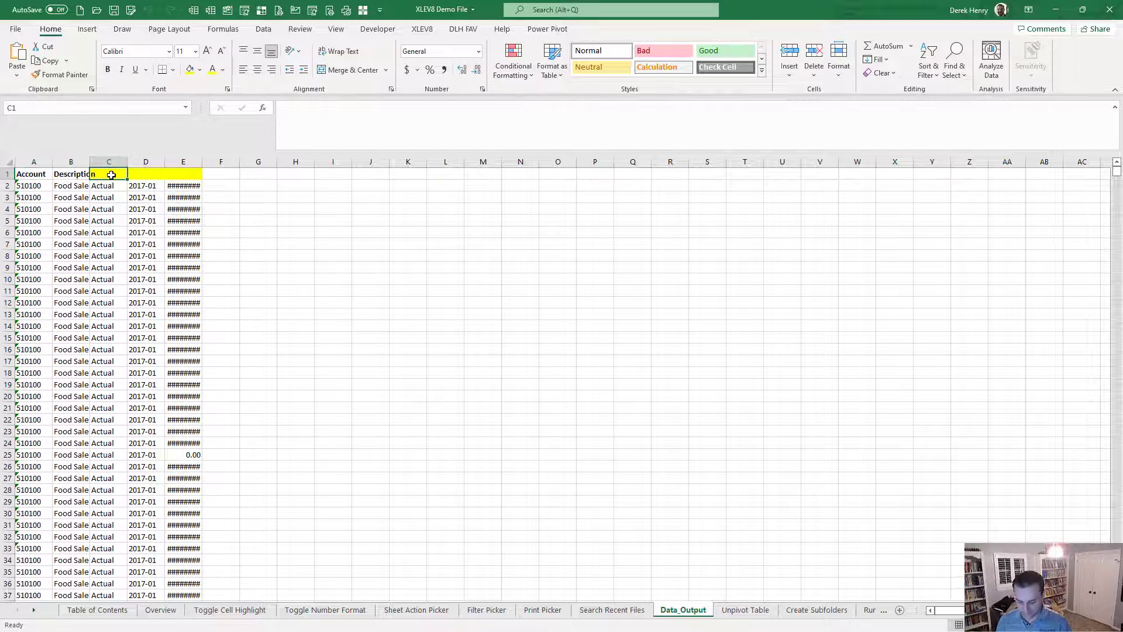
type("Actual/Budget")
key("Tab")
type("Period")
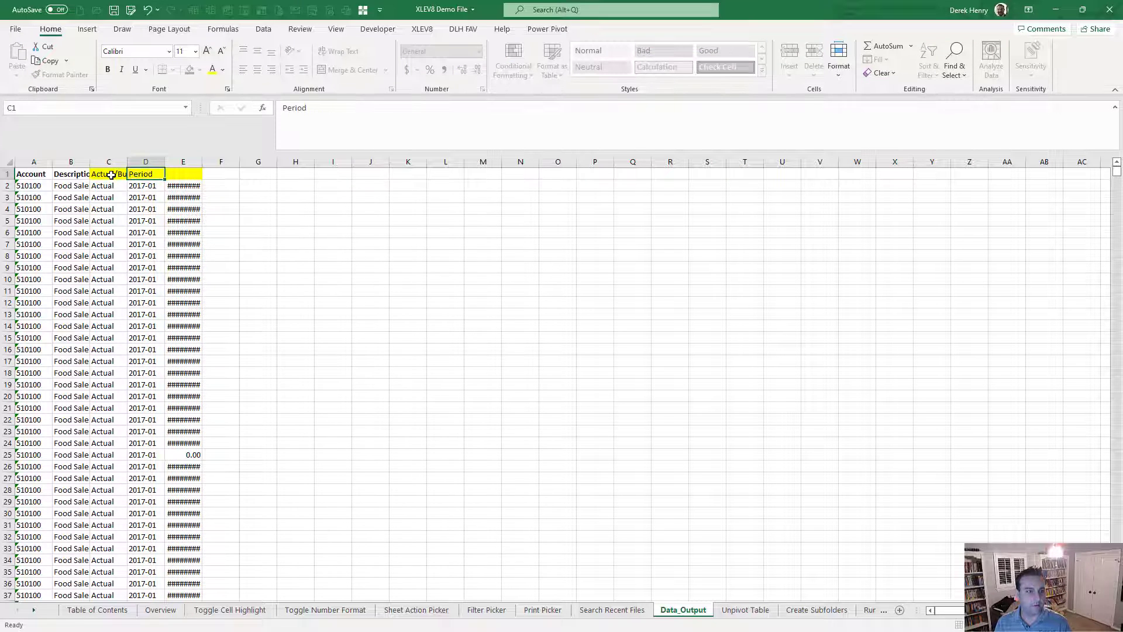
key("Tab")
type("Amount")
key("Tab")
- Select the unpivoted data from the header row down to the last row to examine its extent, and return to the header row
left_click(172, 174)
key("ctrl+shift+Left")
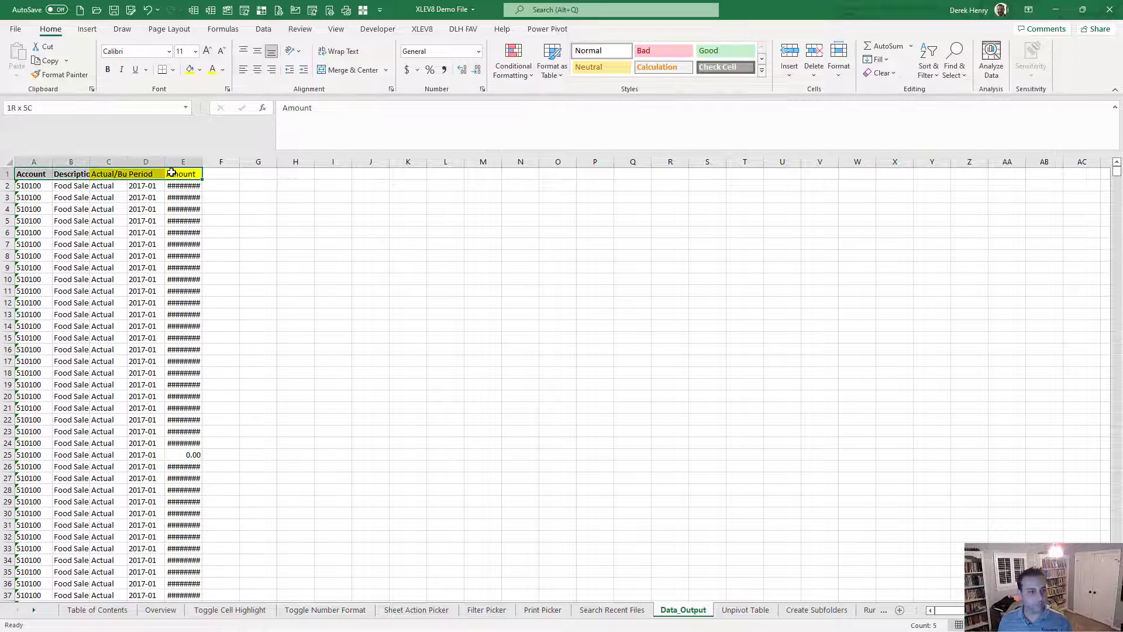
key("ctrl+shift+Down")
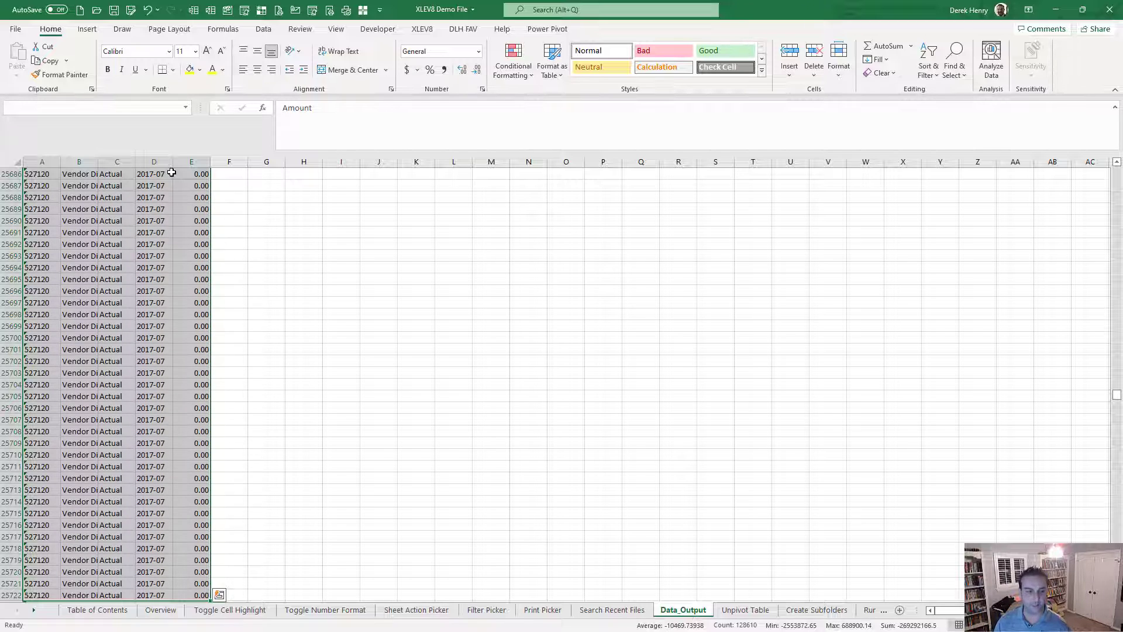
left_click(172, 173)
key("ctrl+Up")
- Switch to the PowerPoint Demonstration slide, cross off Unpivot Table under Bulk Tasks and return to Excel
key("alt+Tab")
left_click(480, 301)
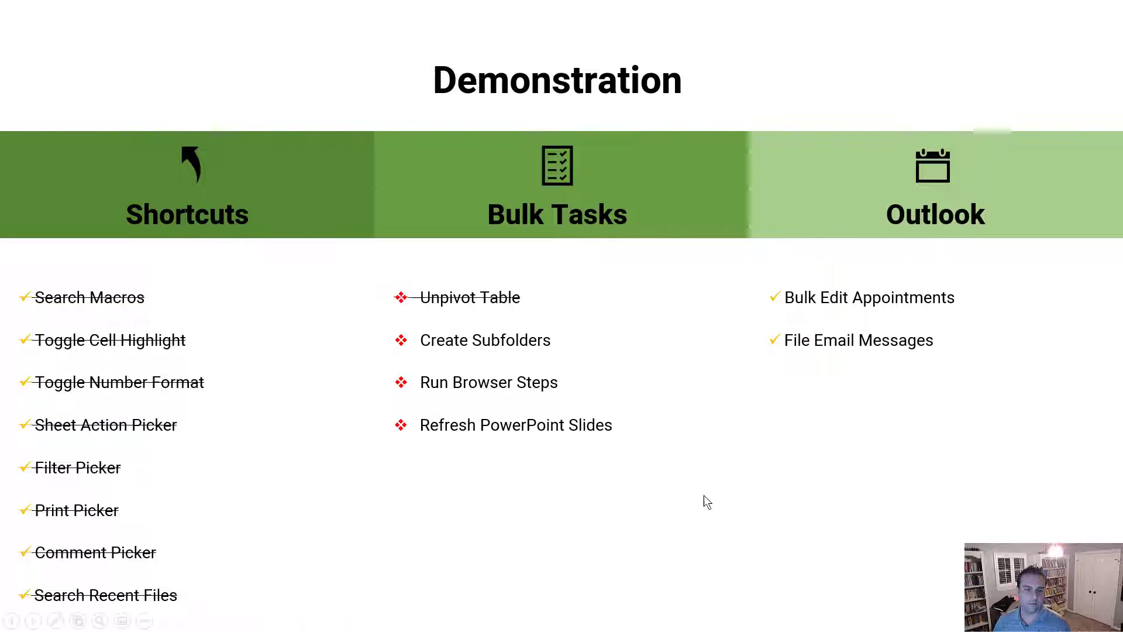
key("alt+Tab")
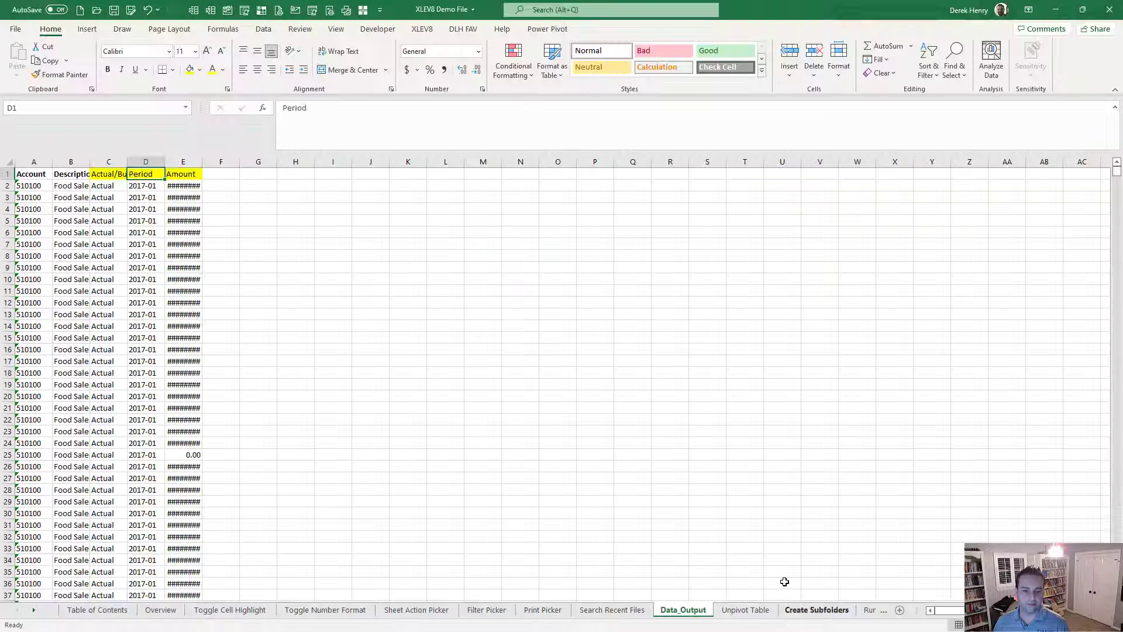
- From the Create Subfolders sheet, run the Create Subfolders macro to add the Create_Subfolders input sheet
left_click(808, 610)
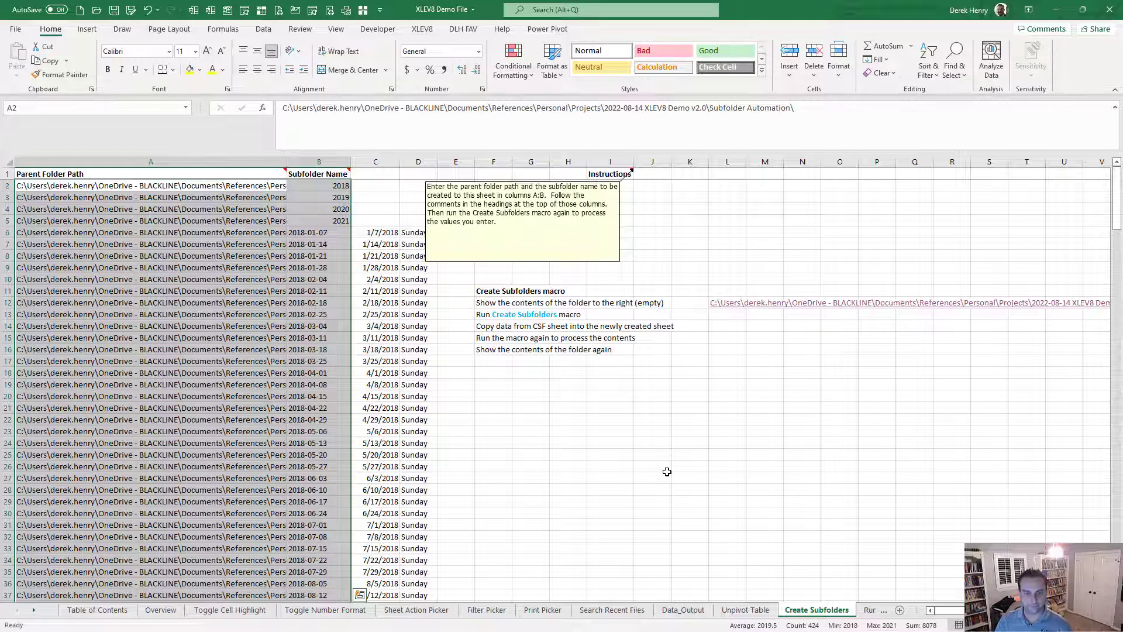
key("ctrl+shift+m")
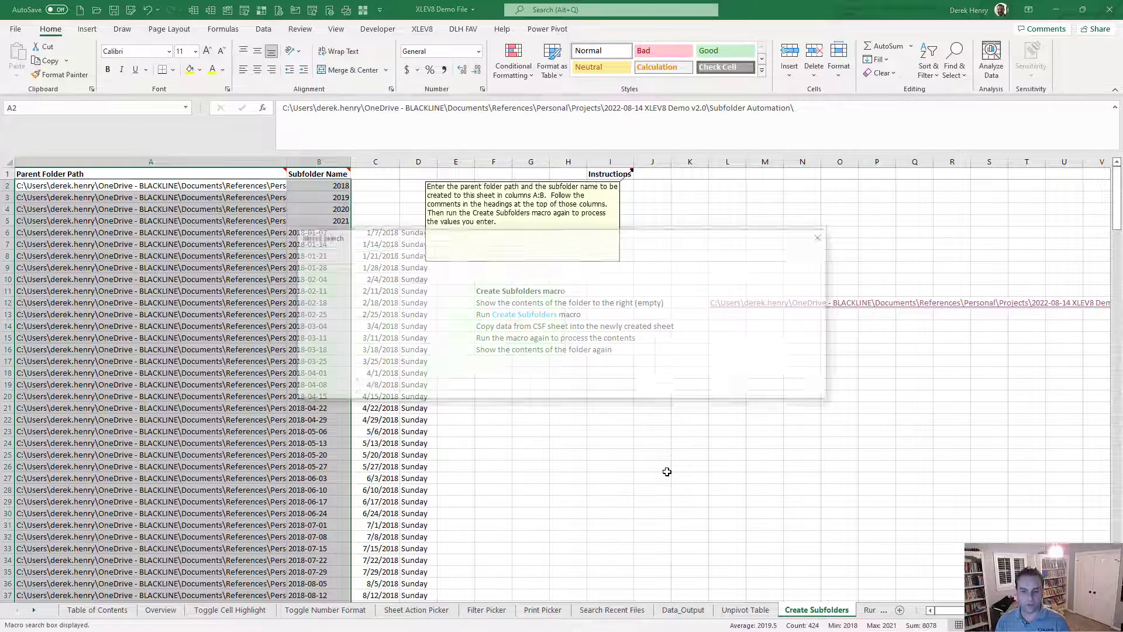
type("creat")
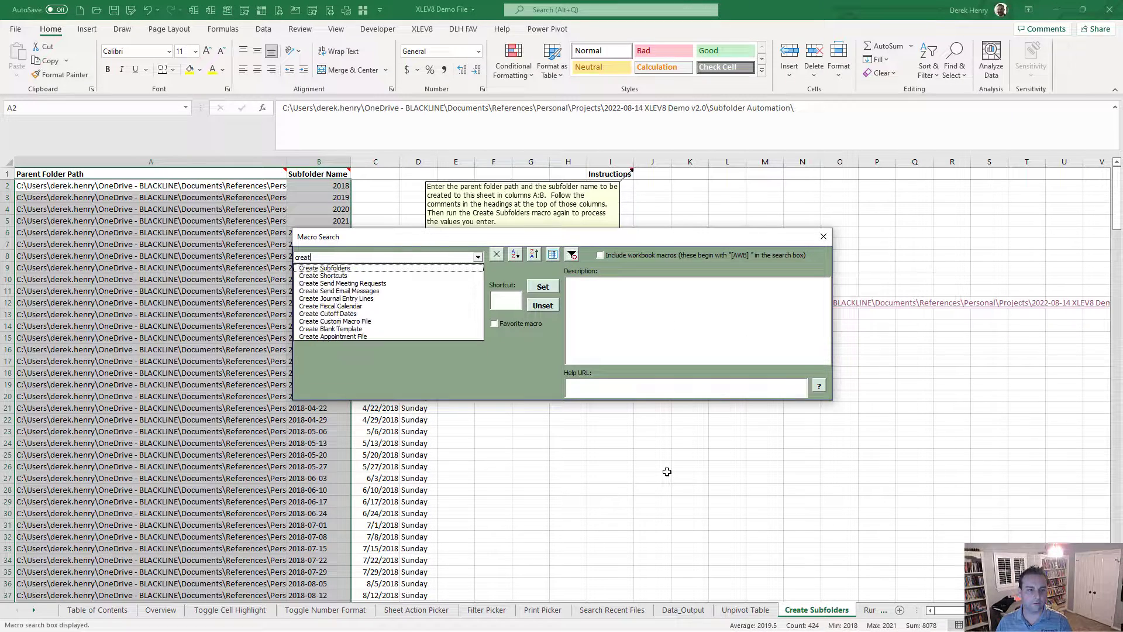
key("Down")
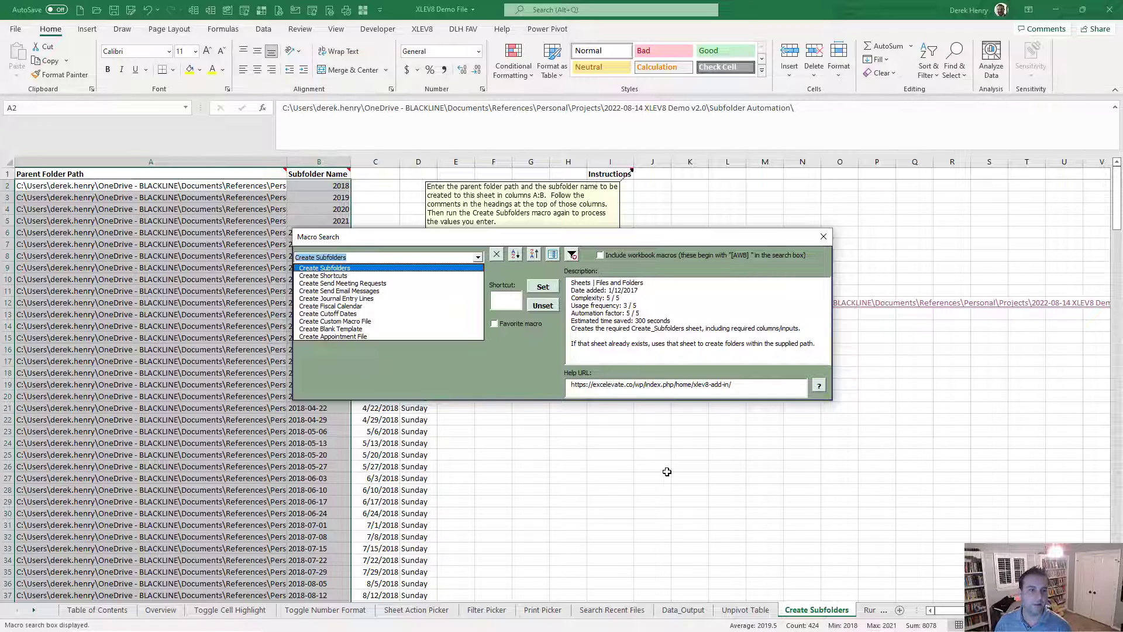
key("Return")
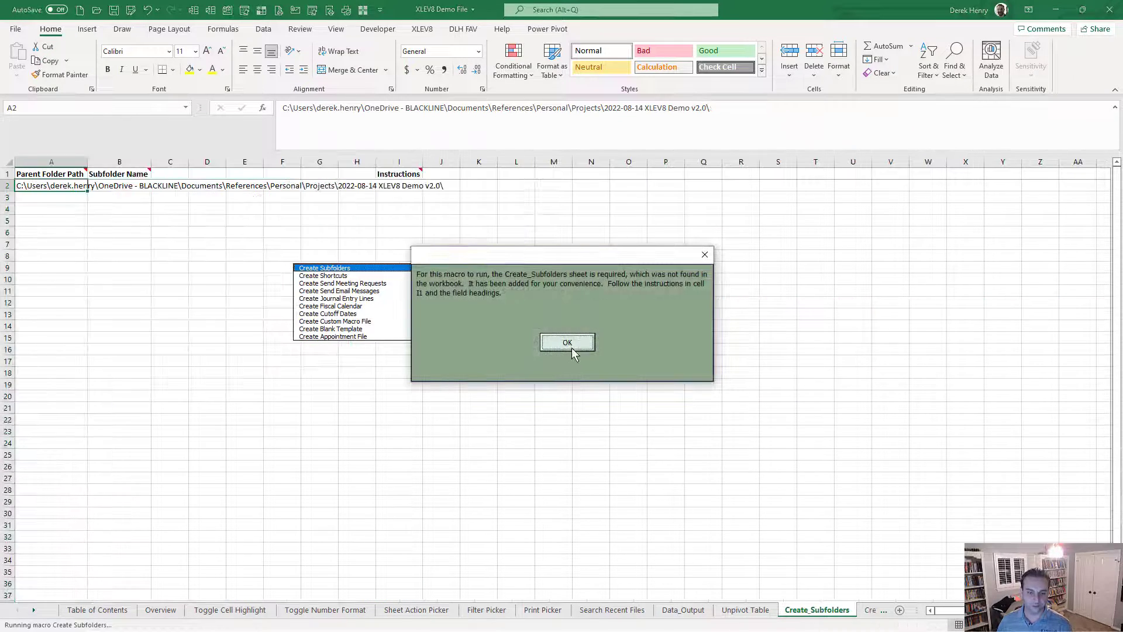
left_click(573, 347)
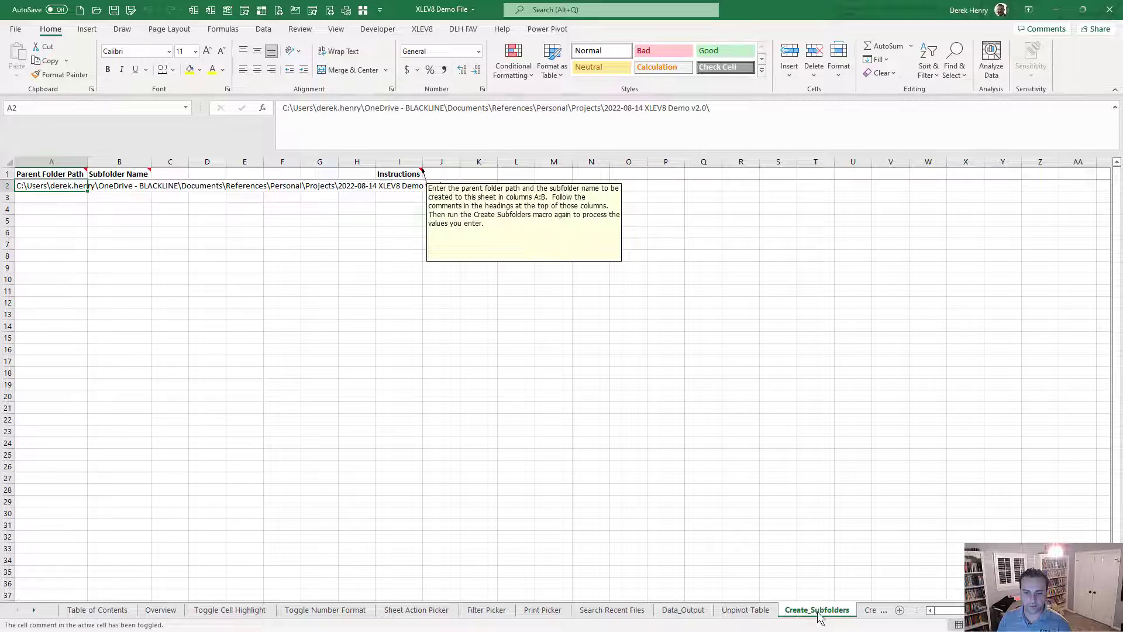
- Clear the default path in A2 of Create_Subfolders and paste in the folder paths and subfolder names from the Create Subfolders sheet as values
left_click(34, 610)
left_click(34, 610)
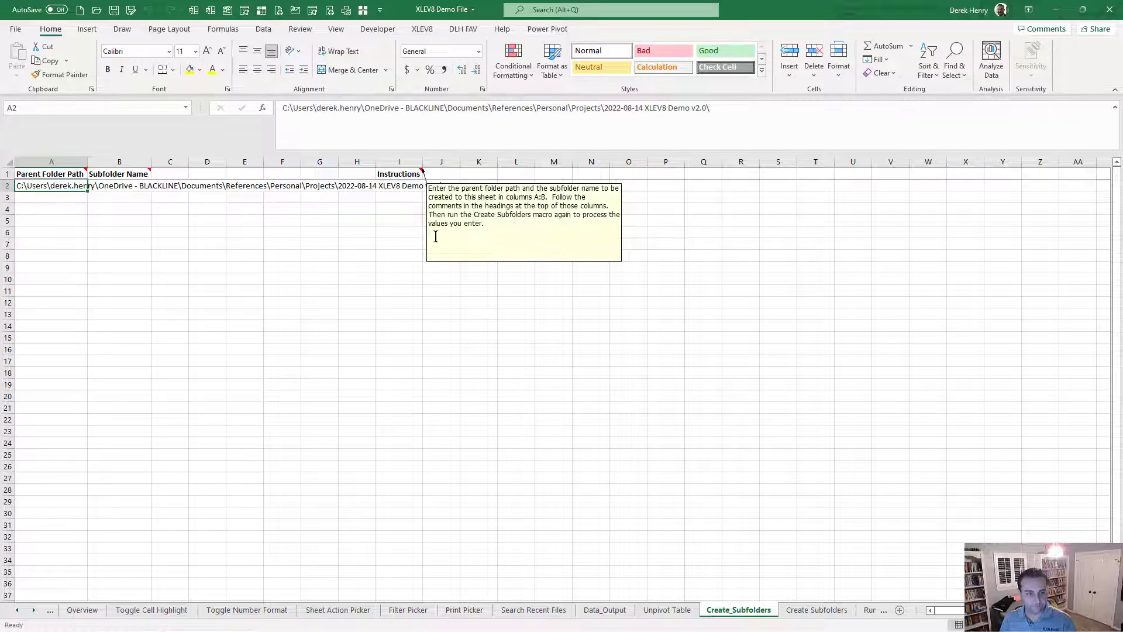
key("Delete")
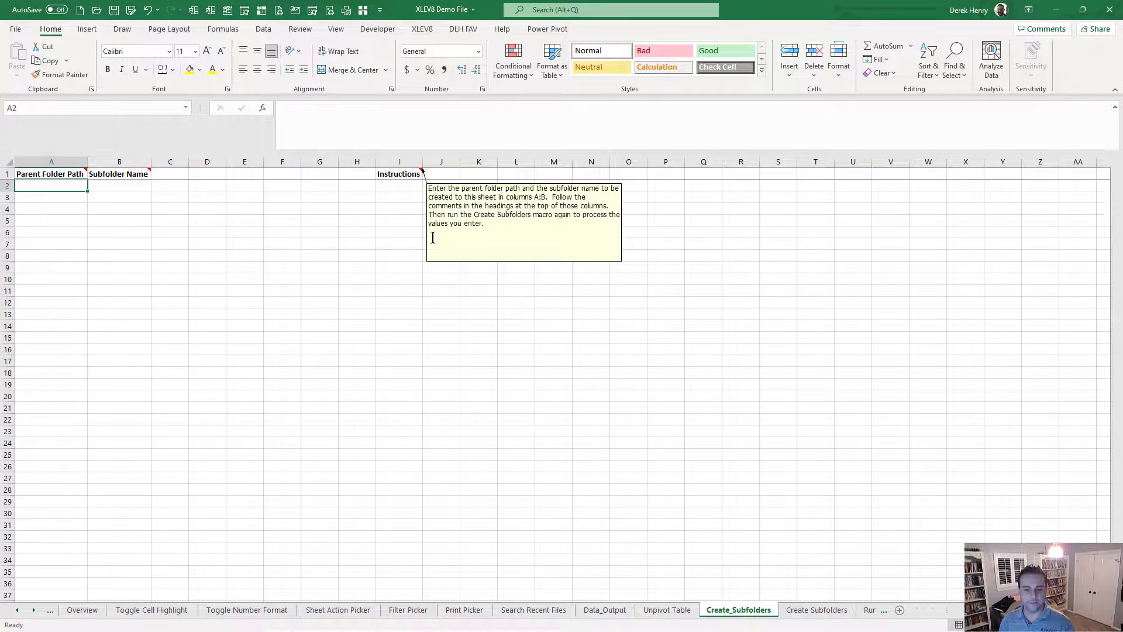
key("ctrl+Page_Down")
key("ctrl+c")
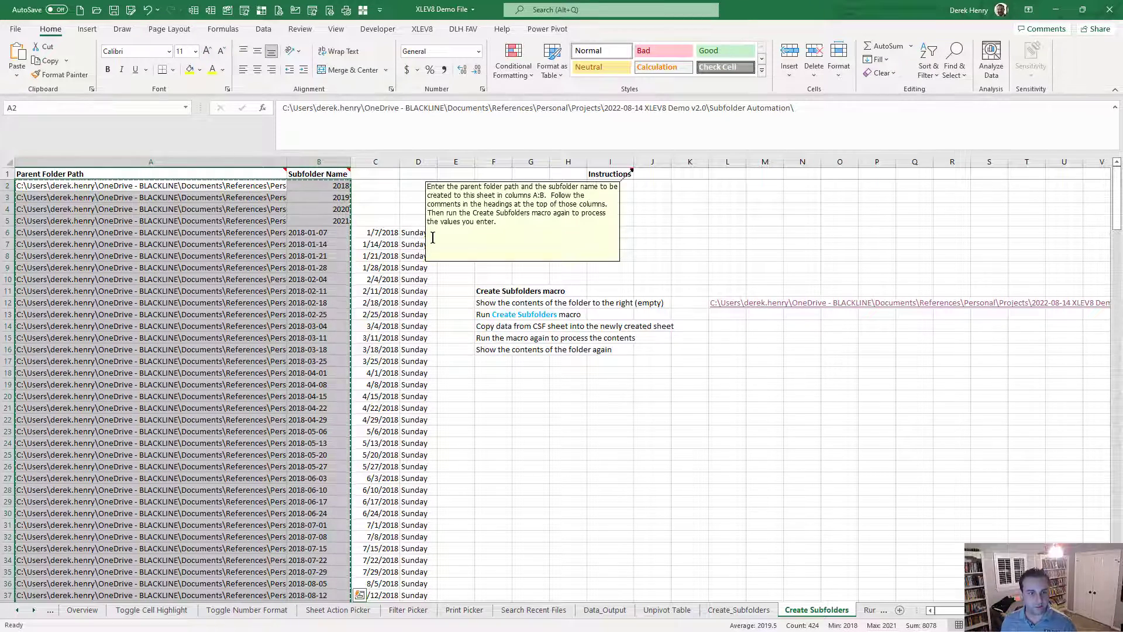
key("ctrl+Page_Up")
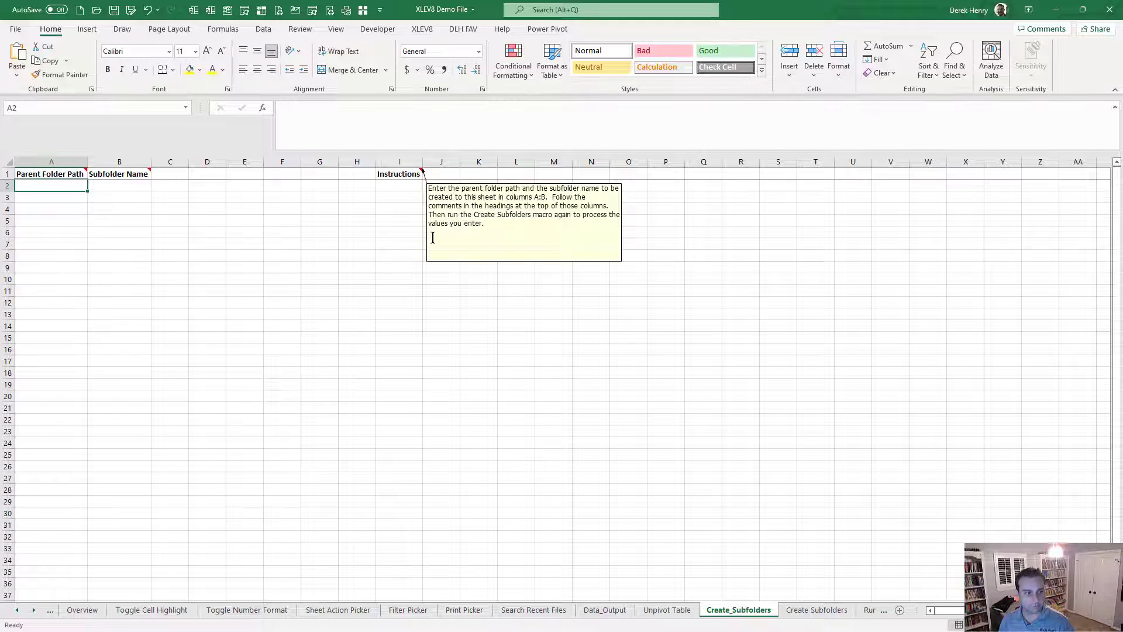
key("ctrl+shift+v")
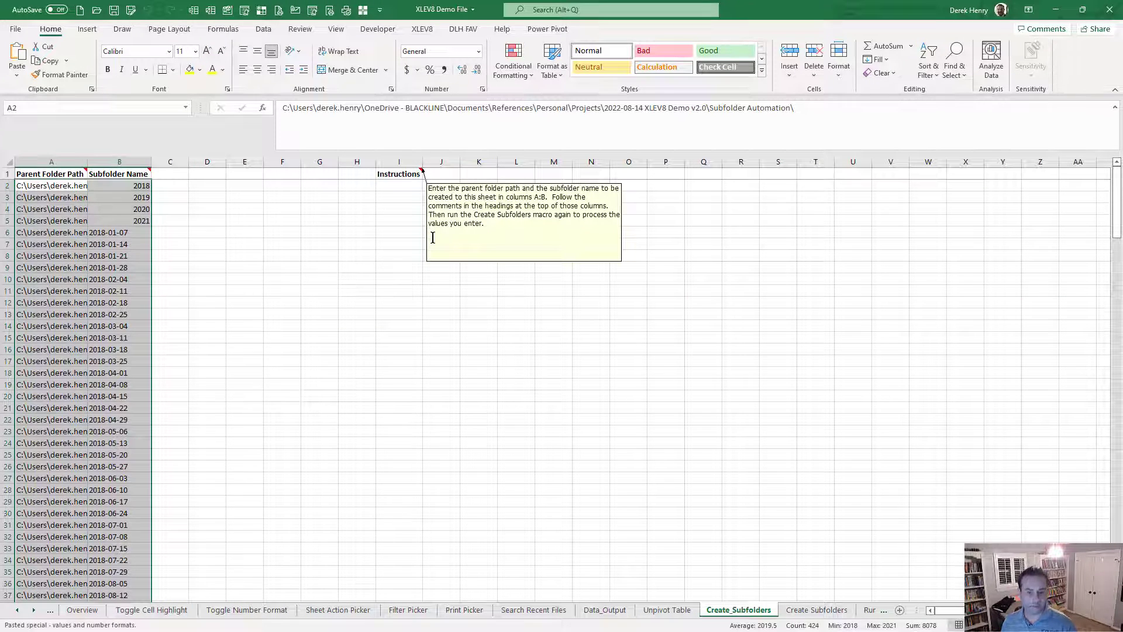
- Check the contents of the Subfolder Automation folder in File Explorer and return to the workbook
key("alt+Tab")
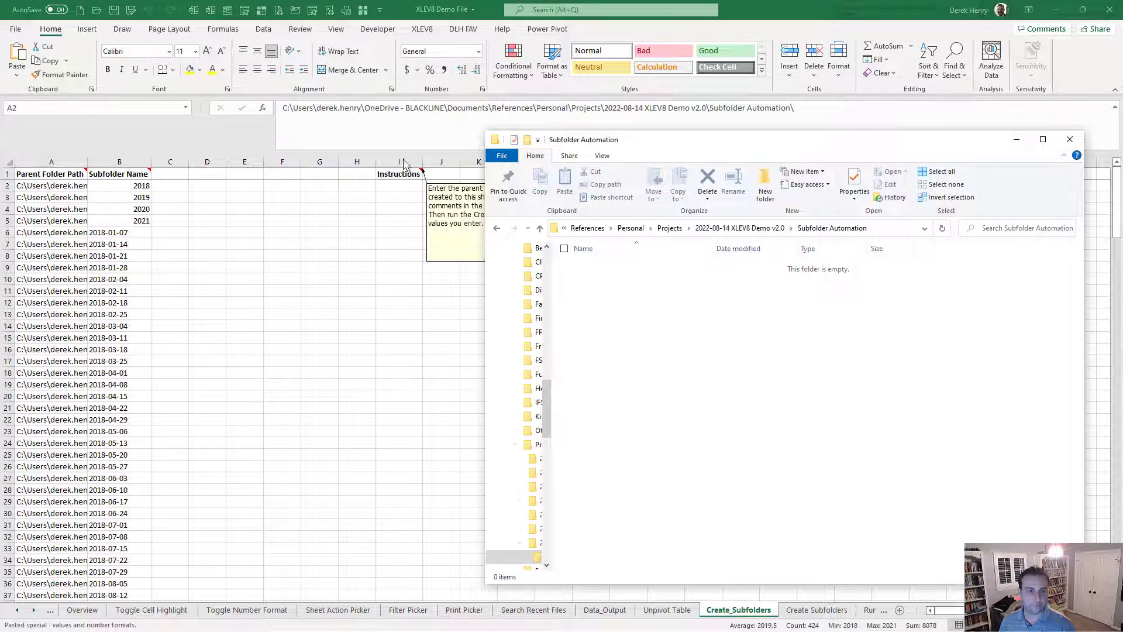
left_click(455, 9)
left_click(257, 298)
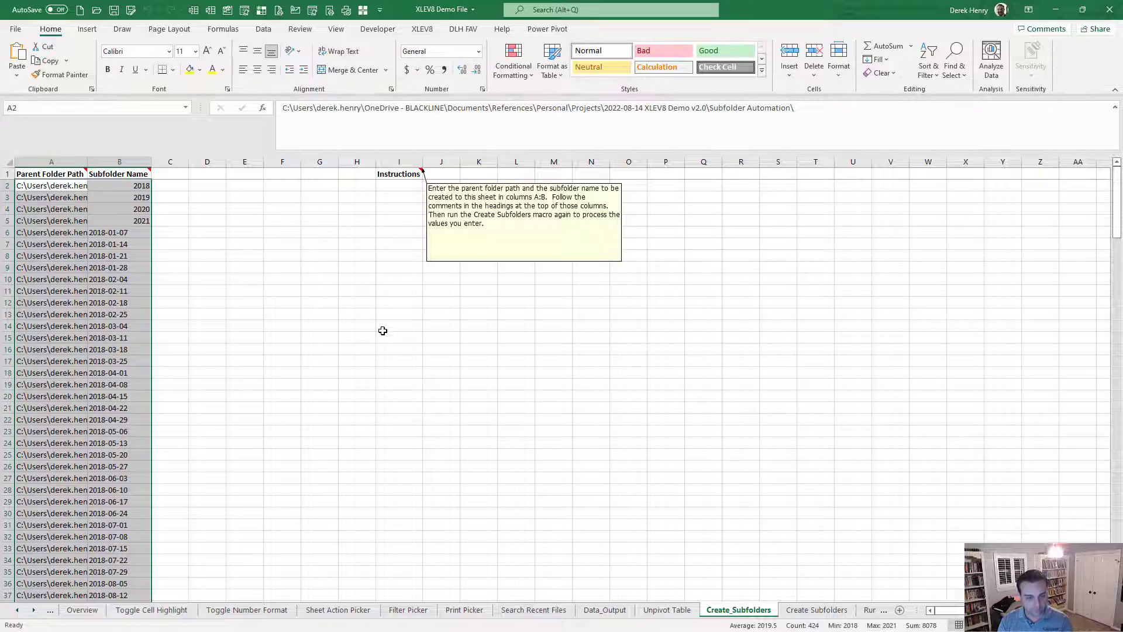
- Run the Create Subfolders macro on the filled Create_Subfolders sheet to create the listed folders
key("ctrl+shift+m")
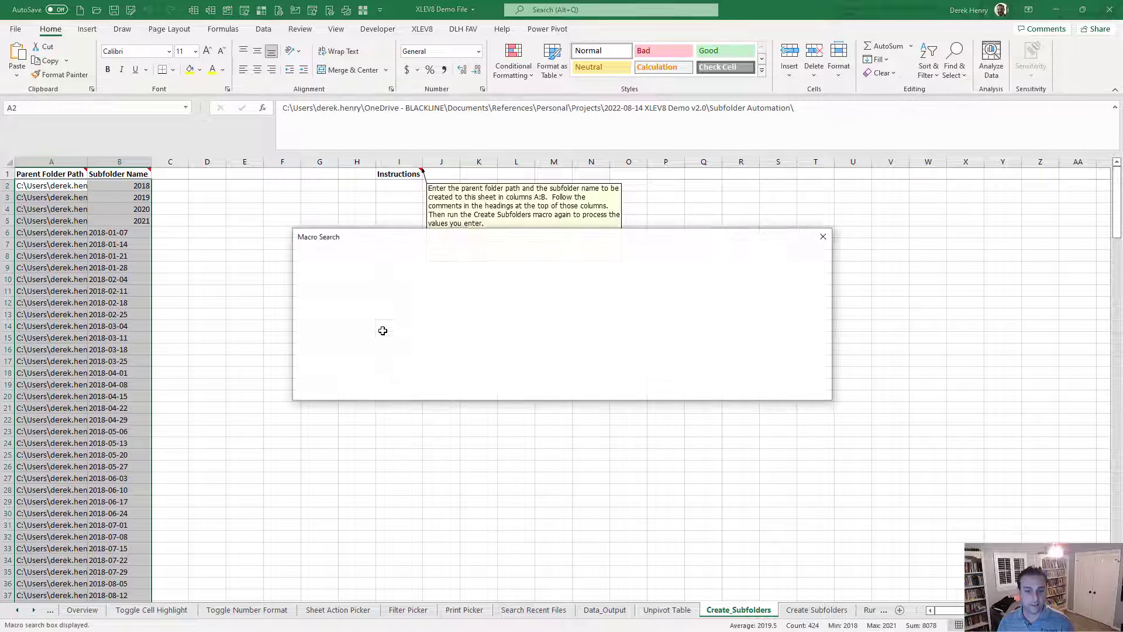
type("create")
key("Down")
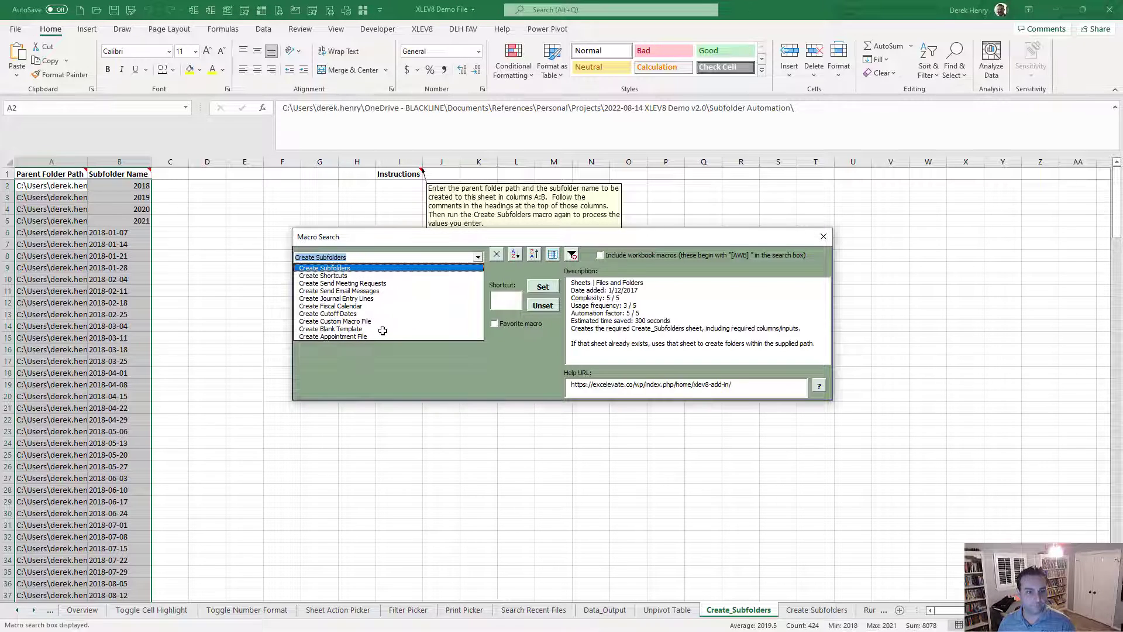
key("Return")
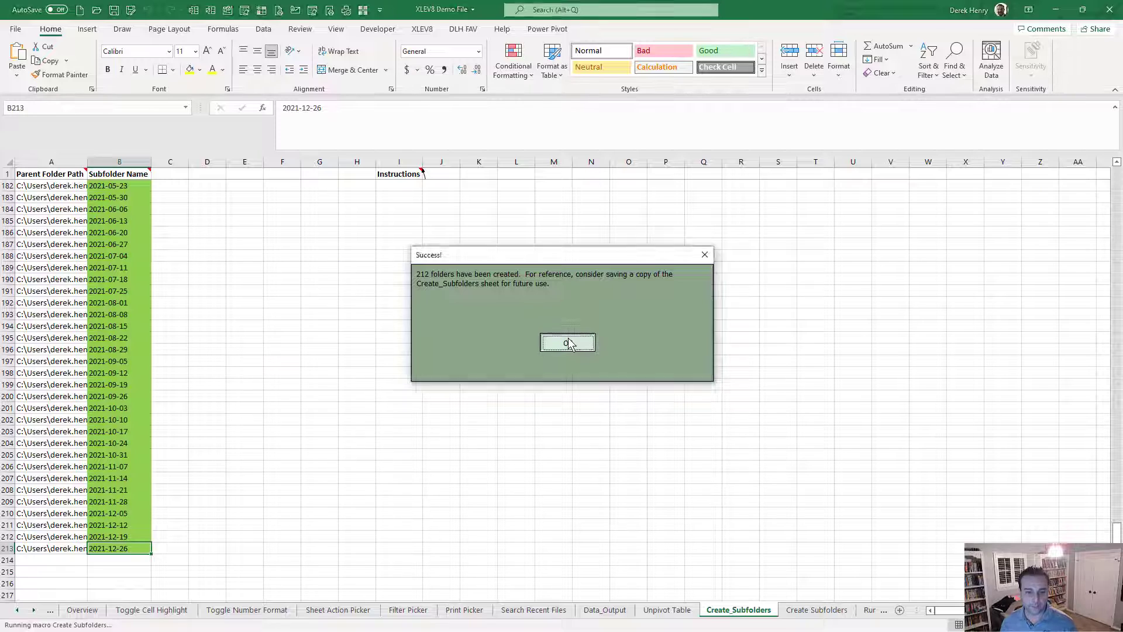
left_click(567, 343)
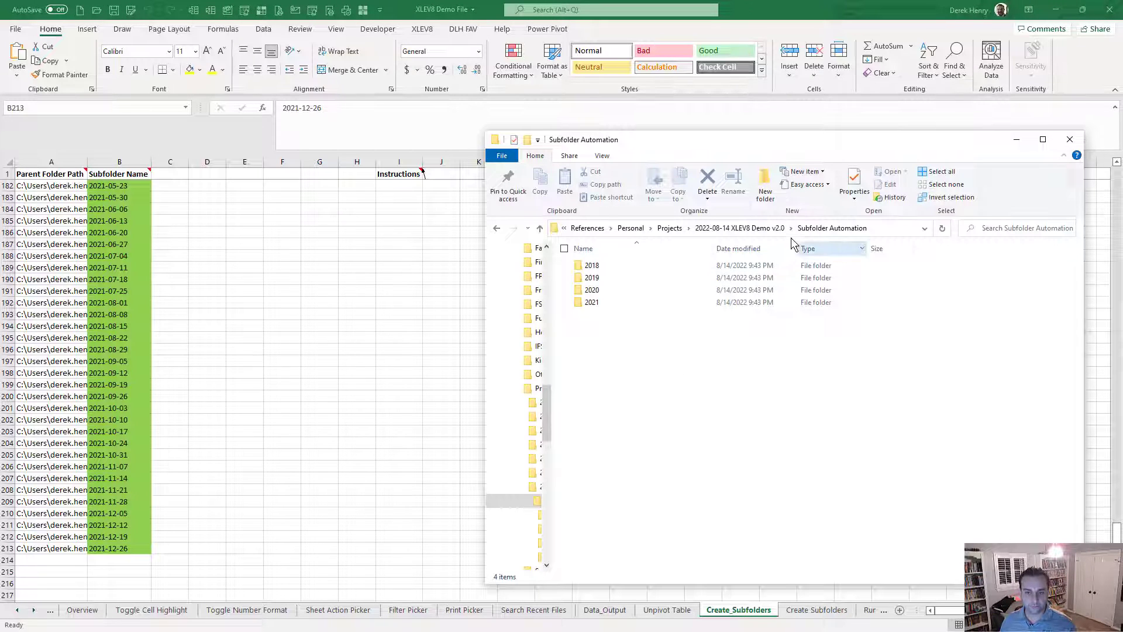
- Open the 2018 folder inside Subfolder Automation in File Explorer to examine its dated subfolders
left_click(590, 267)
double_click(592, 270)
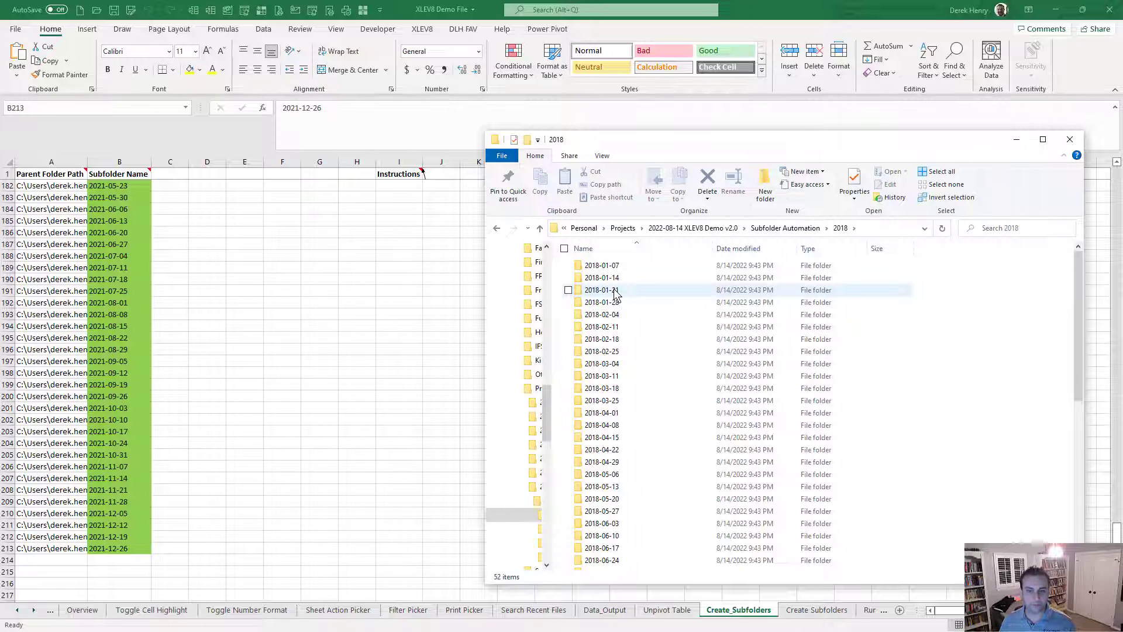
- Leave the 2018 folder, cross off Create Subfolders on the Demonstration slide in PowerPoint, and return to the Excel workbook
key("alt+Left")
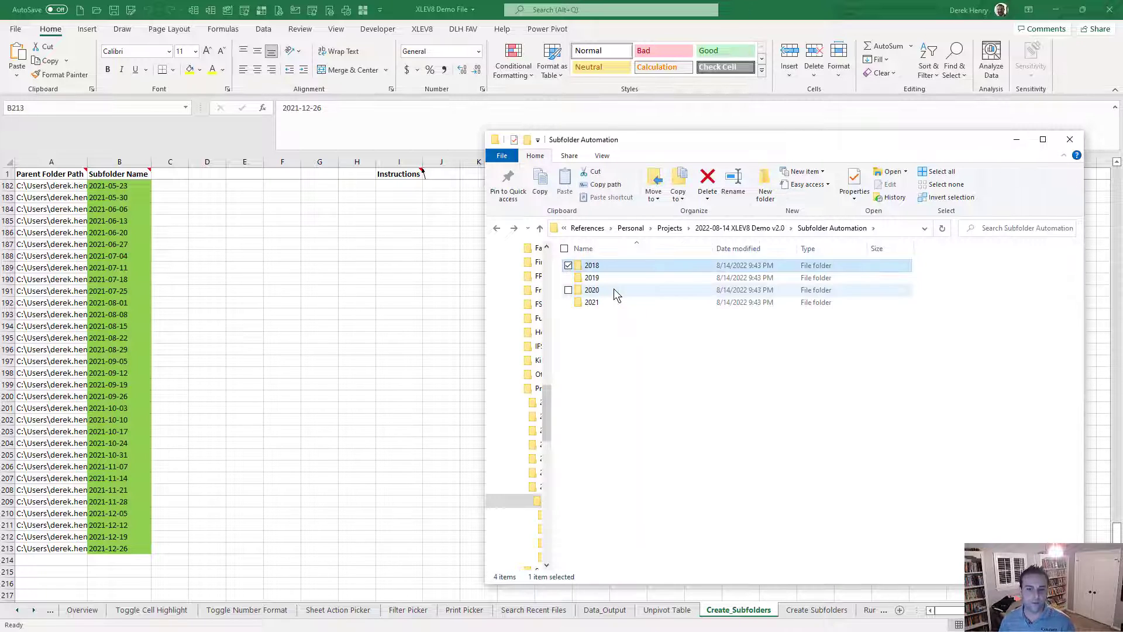
left_click(428, 334)
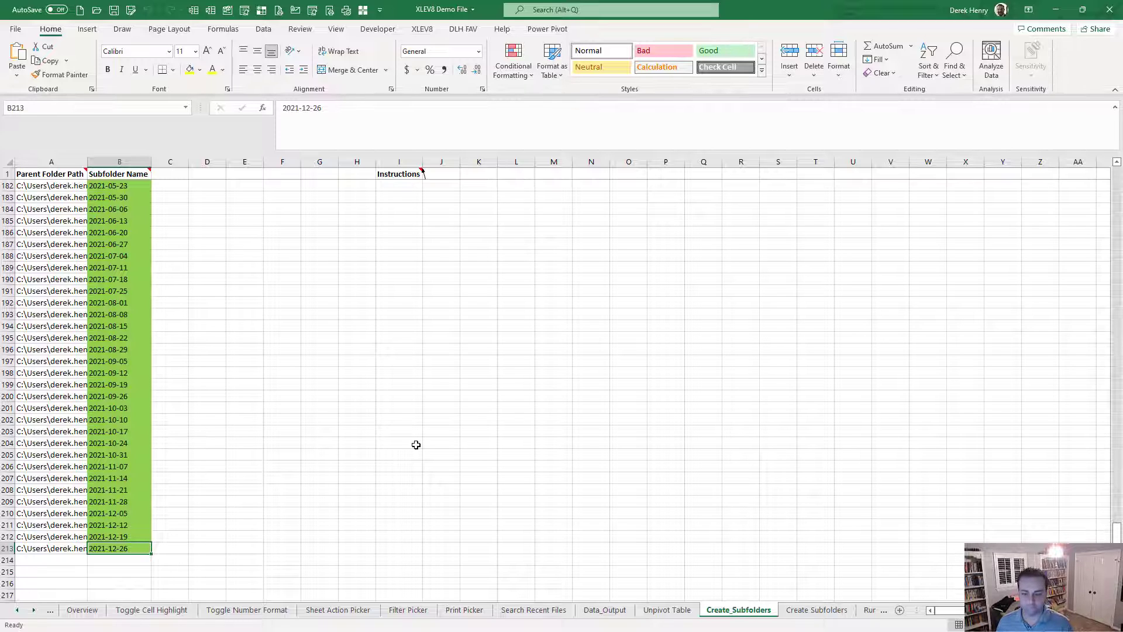
key("alt+Tab")
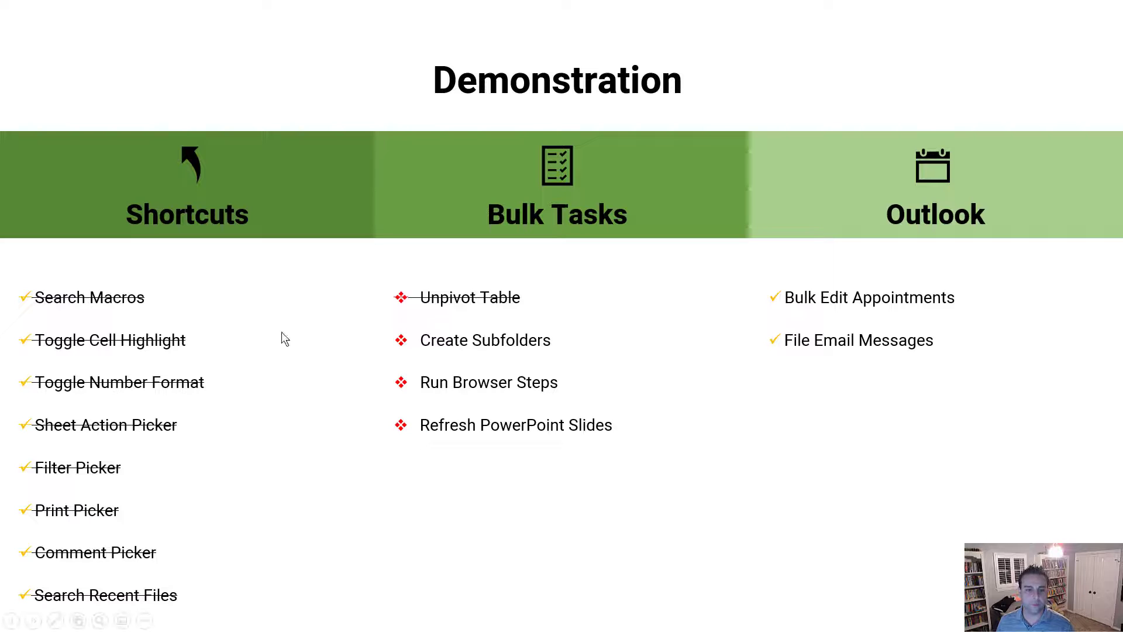
left_click(462, 345)
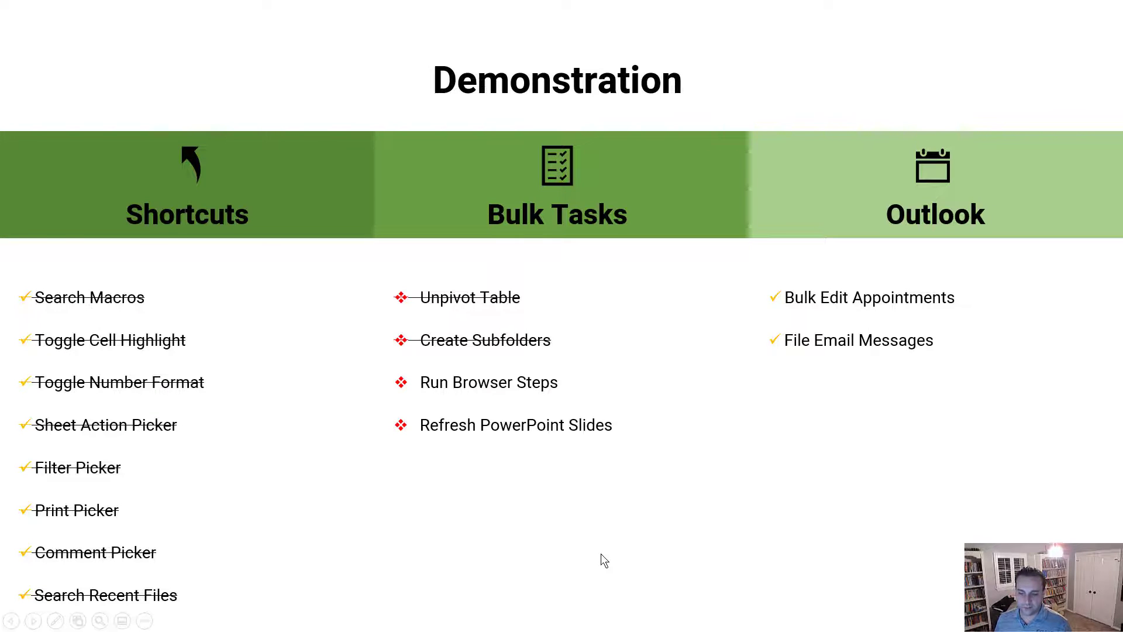
key("alt+Tab")
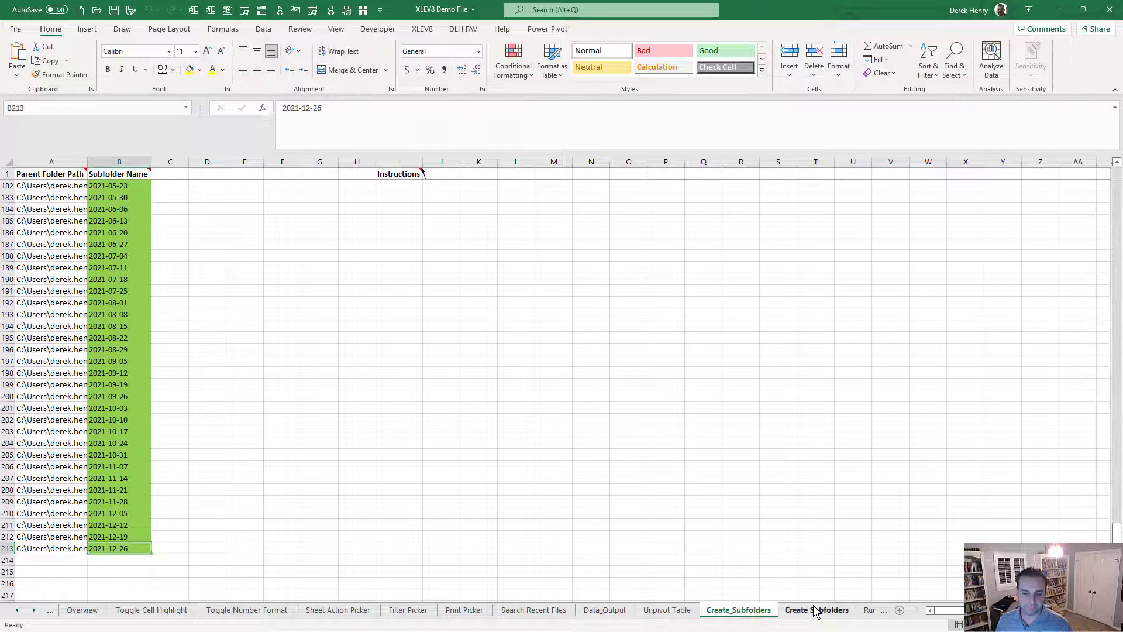
- Run the Run Browser Steps macro on the Run_Browser_Steps sheet and confirm that it should proceed
left_click(816, 609)
left_click(766, 609)
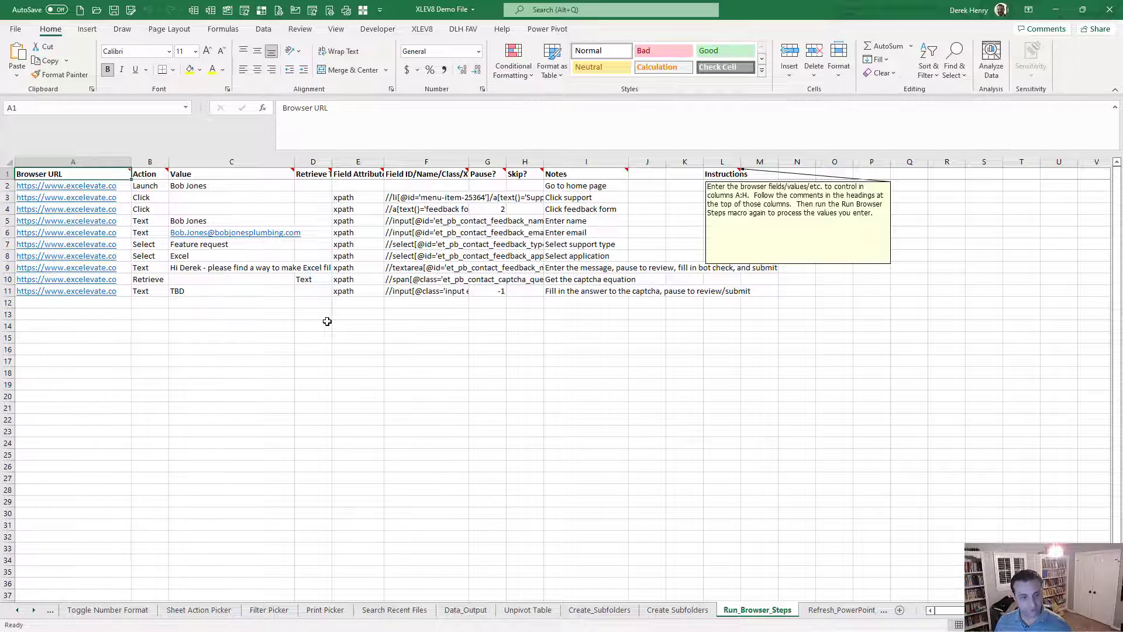
left_click(379, 319)
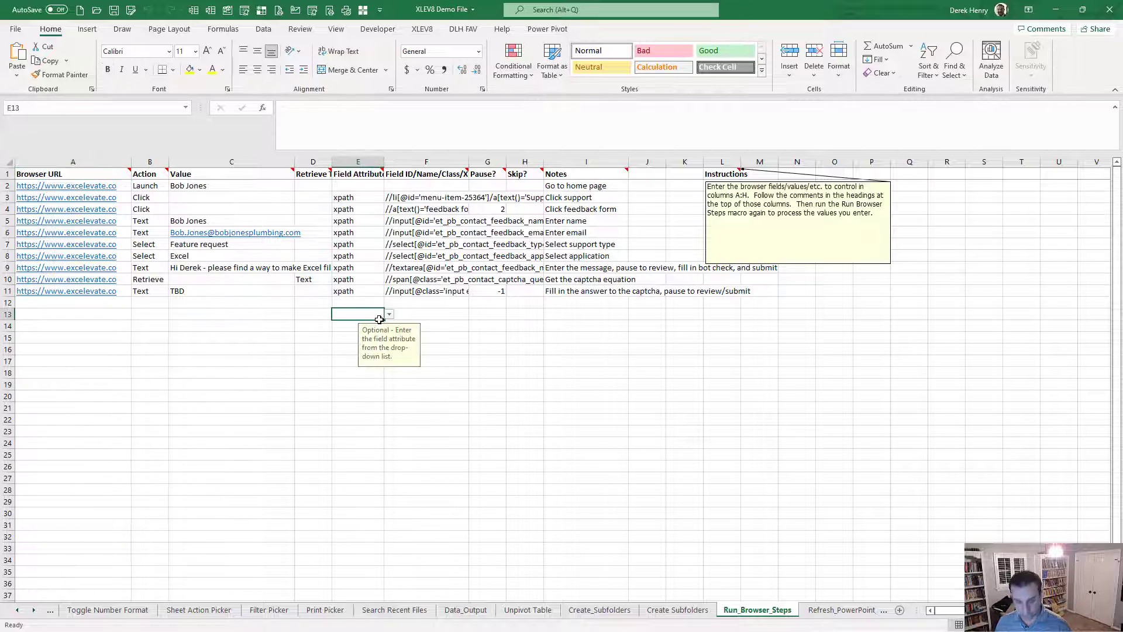
left_click(421, 317)
key("ctrl+shift+m")
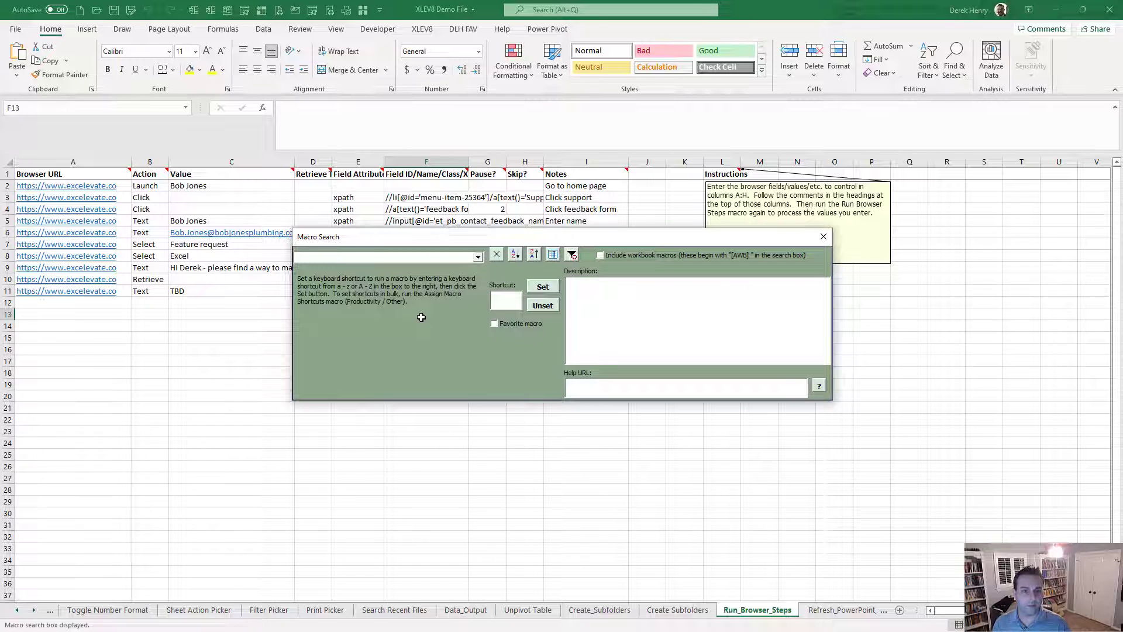
type("bro")
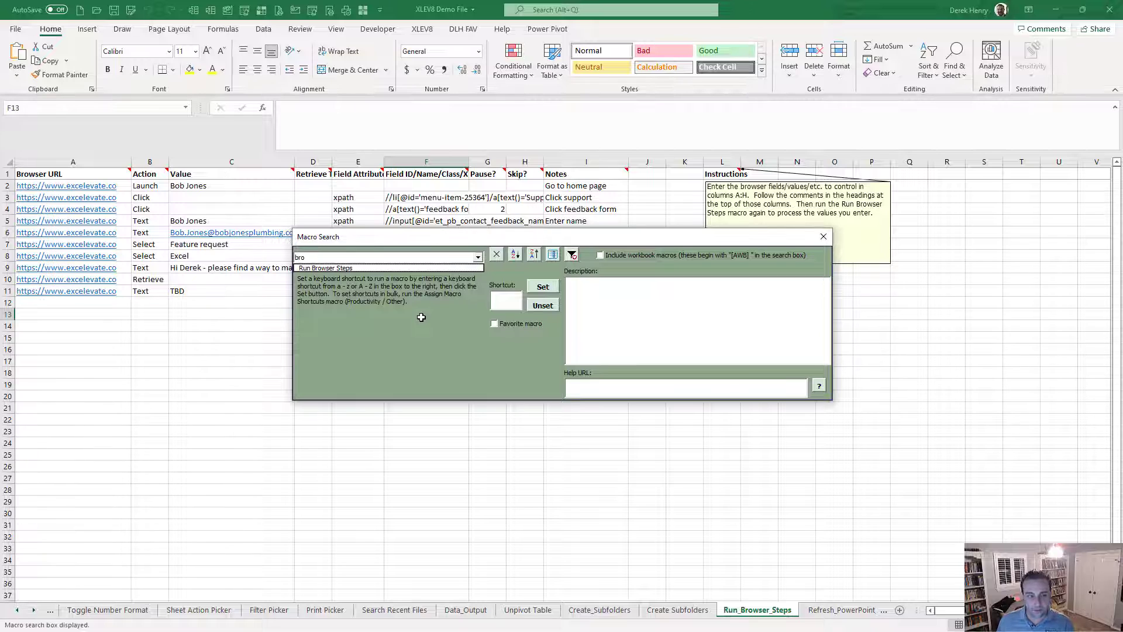
key("Down")
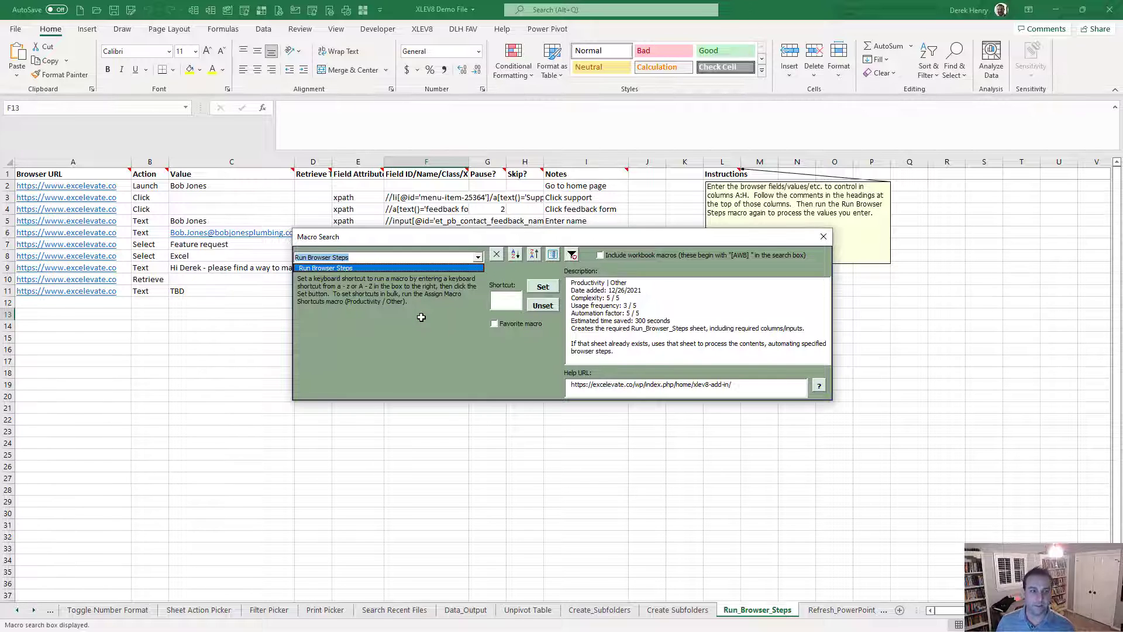
key("Return")
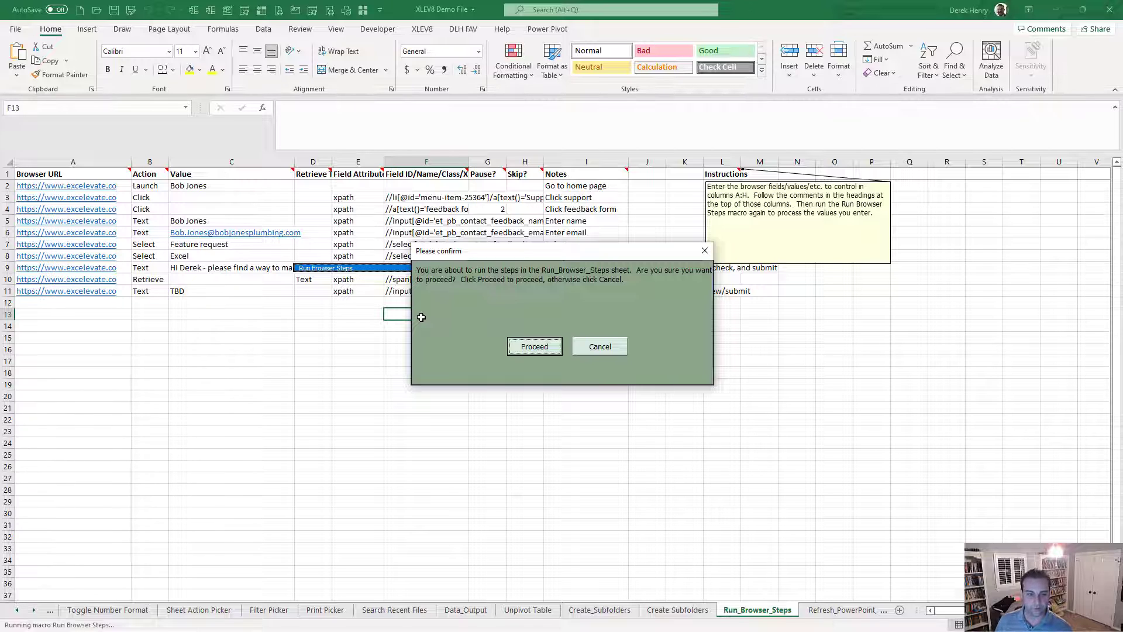
key("Return")
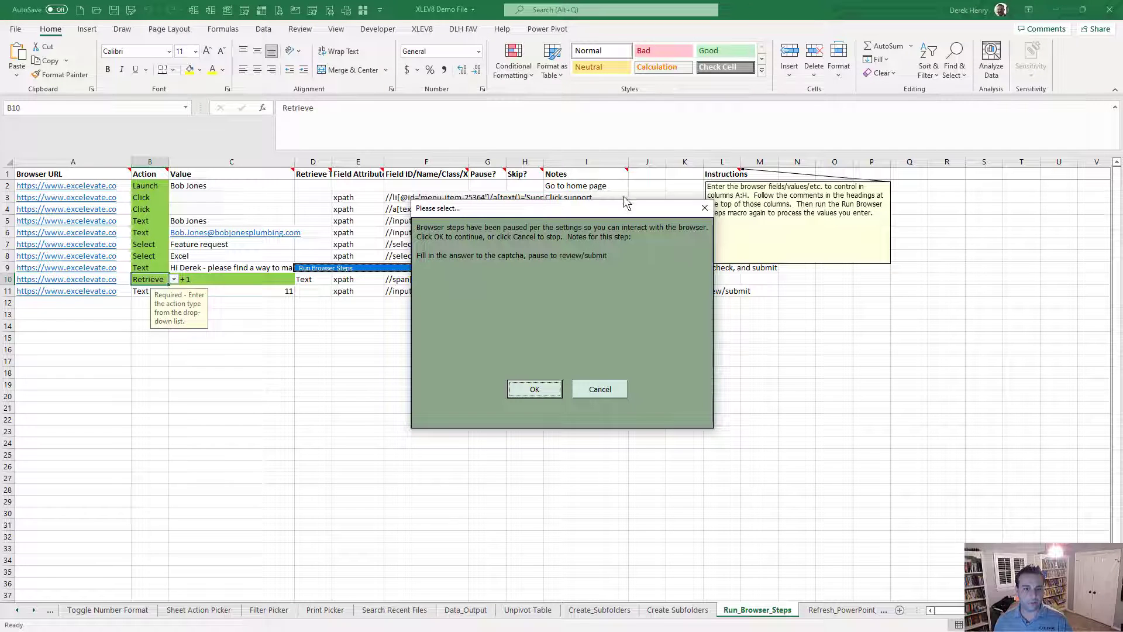
- Move the pause prompt clear of the step rows and continue the paused browser steps to completion
left_click_drag(624, 207, 600, 342)
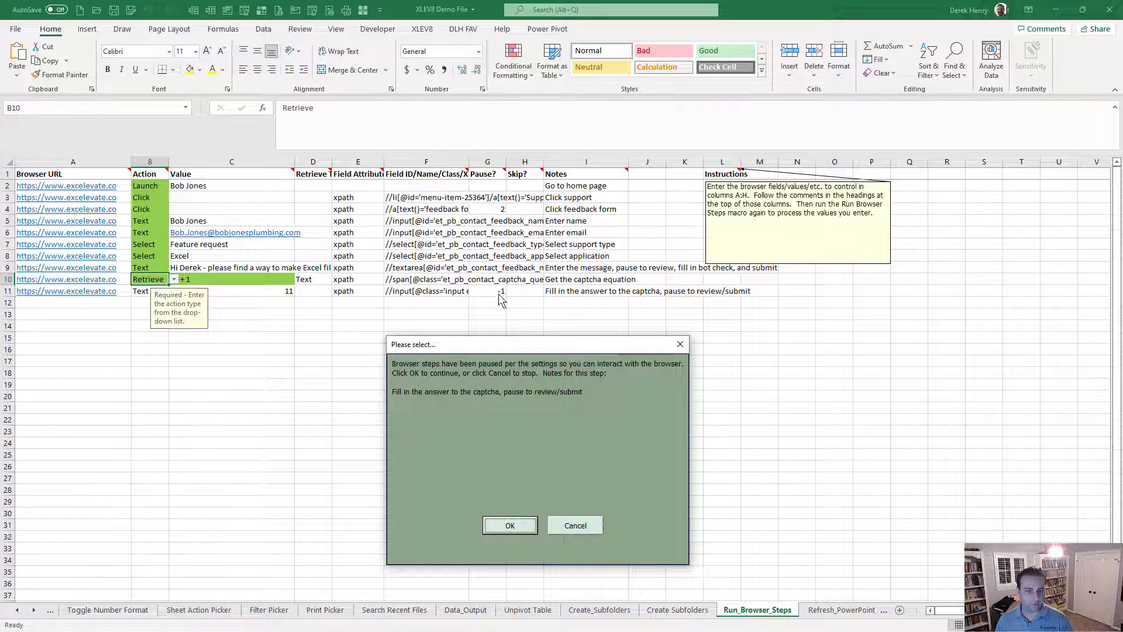
left_click_drag(552, 346, 538, 265)
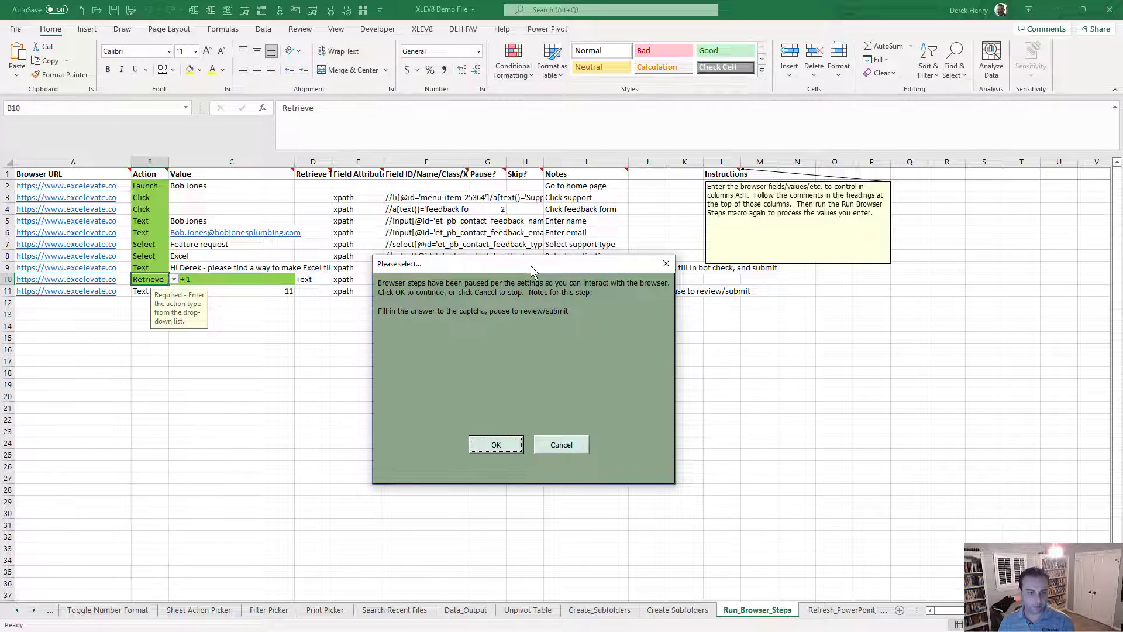
left_click(491, 443)
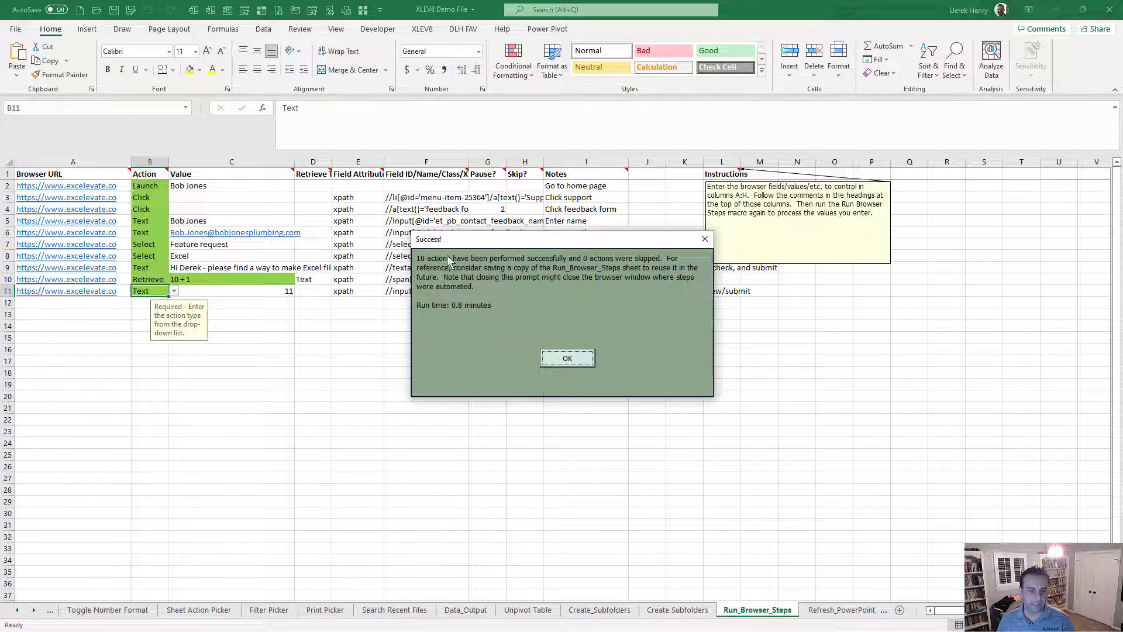
left_click(584, 360)
- Check the automatically filled Feedback Form in Chrome, close the browser, and return to the Run_Browser_Steps sheet
key("alt+Tab")
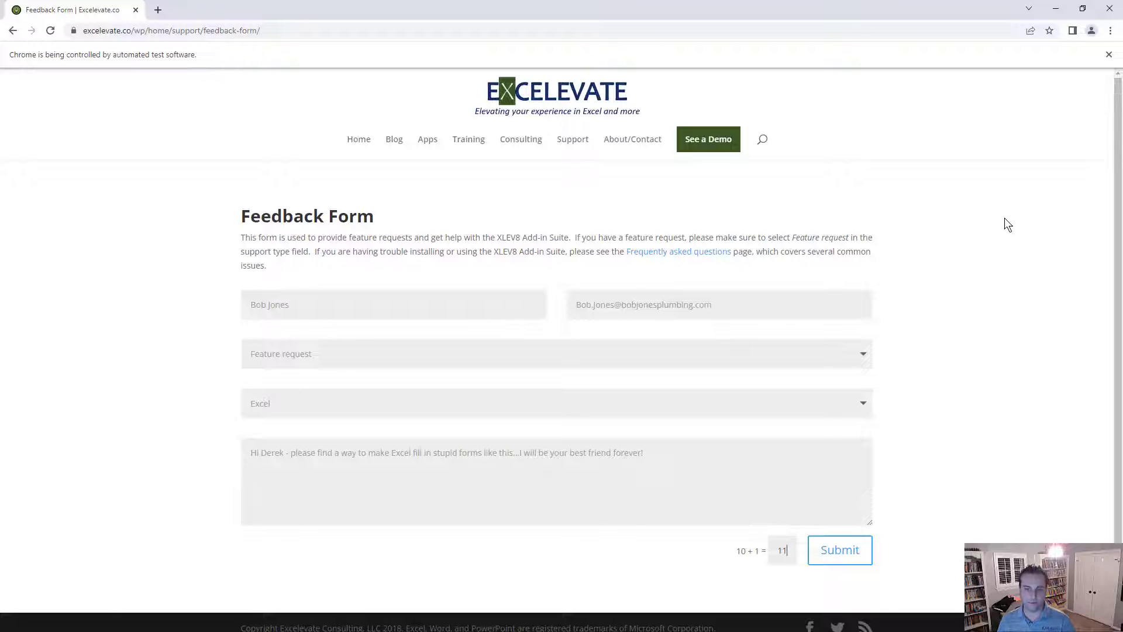
left_click(1104, 10)
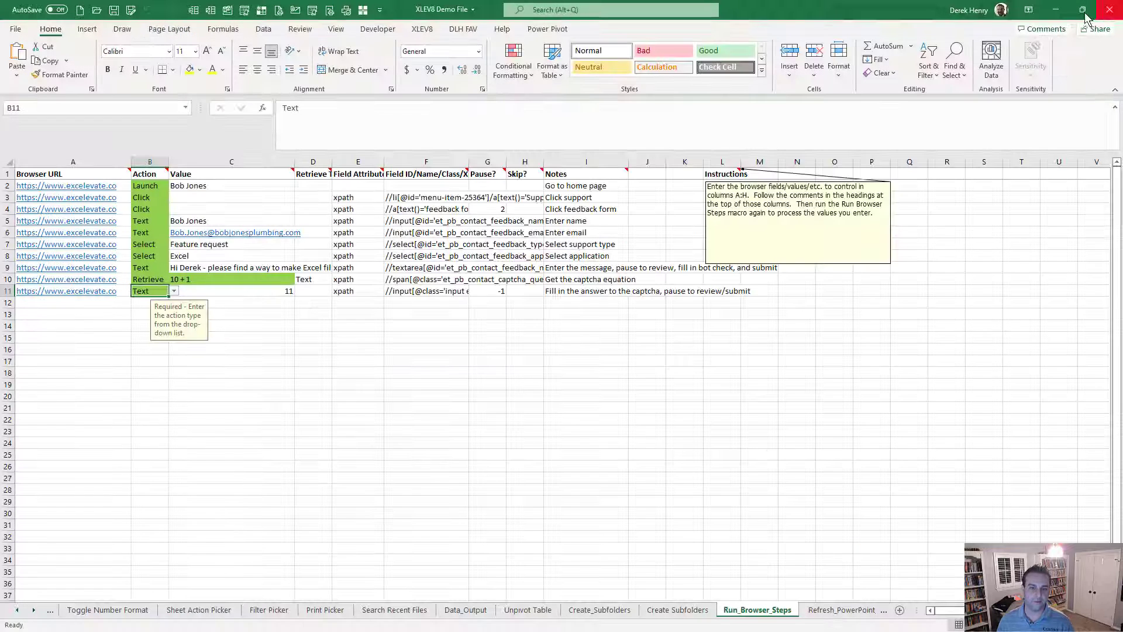
left_click(509, 400)
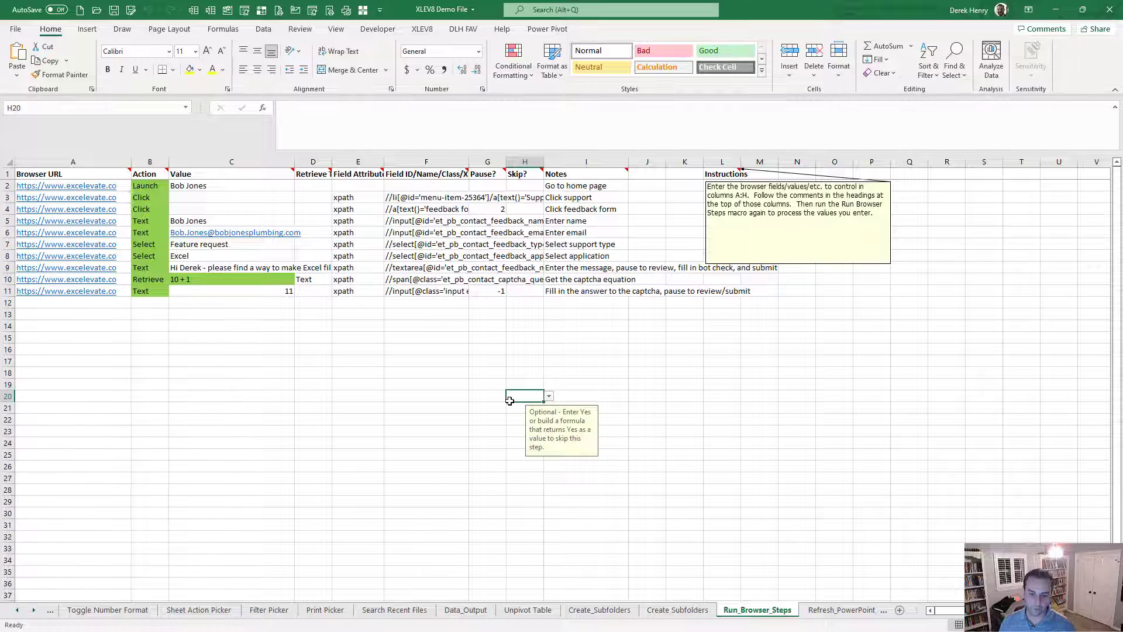
- Cross off Run Browser Steps on the Demonstration slide in PowerPoint and return to the Excel workbook
key("alt+Tab")
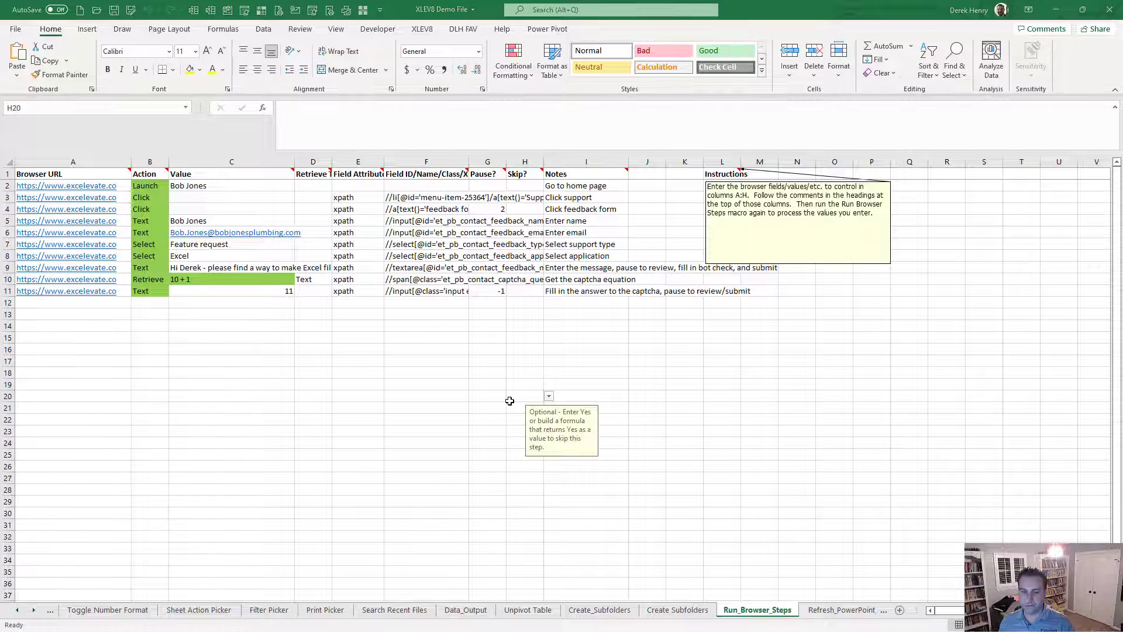
left_click(477, 385)
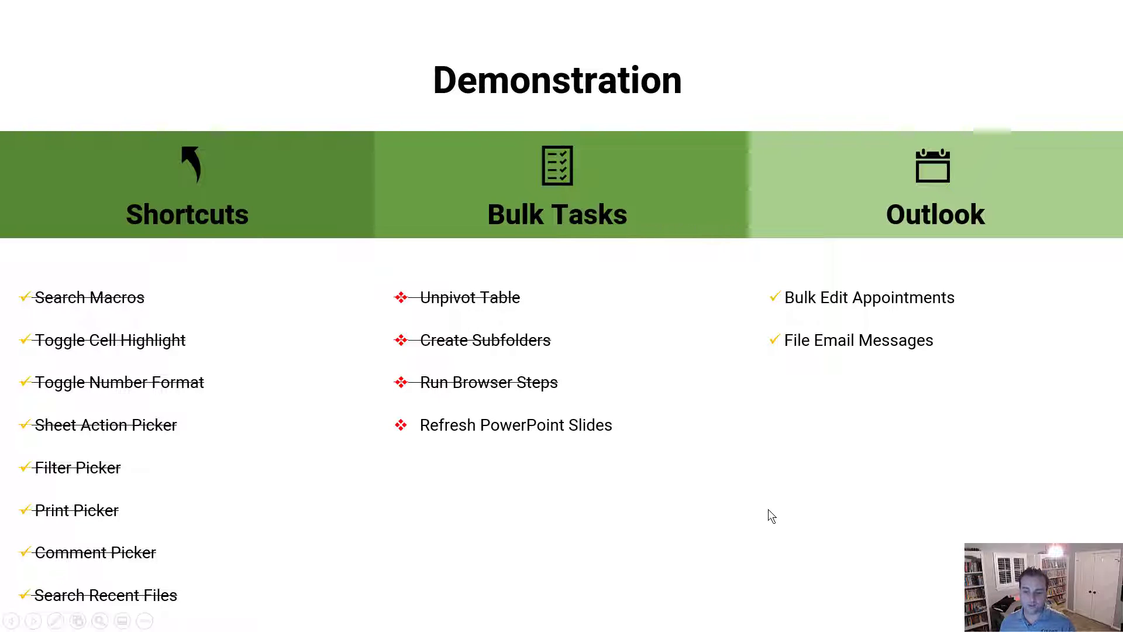
key("alt+Tab")
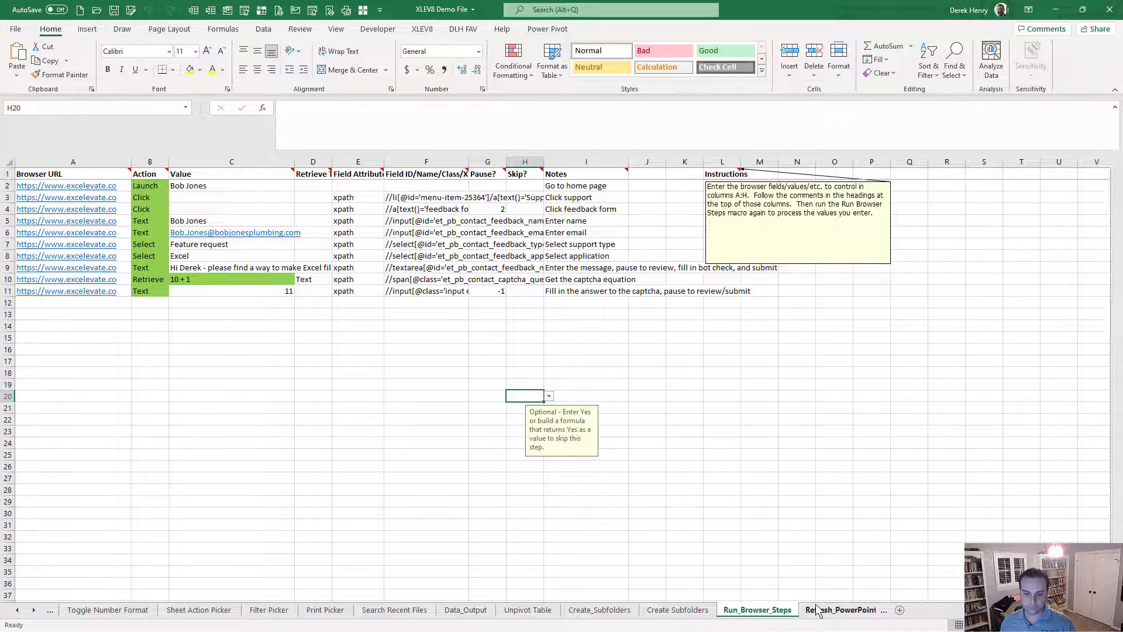
- Examine the settings on the Refresh_PowerPoint_Slides sheet and the slide contents listed on the PPT_Slides sheet
left_click(839, 610)
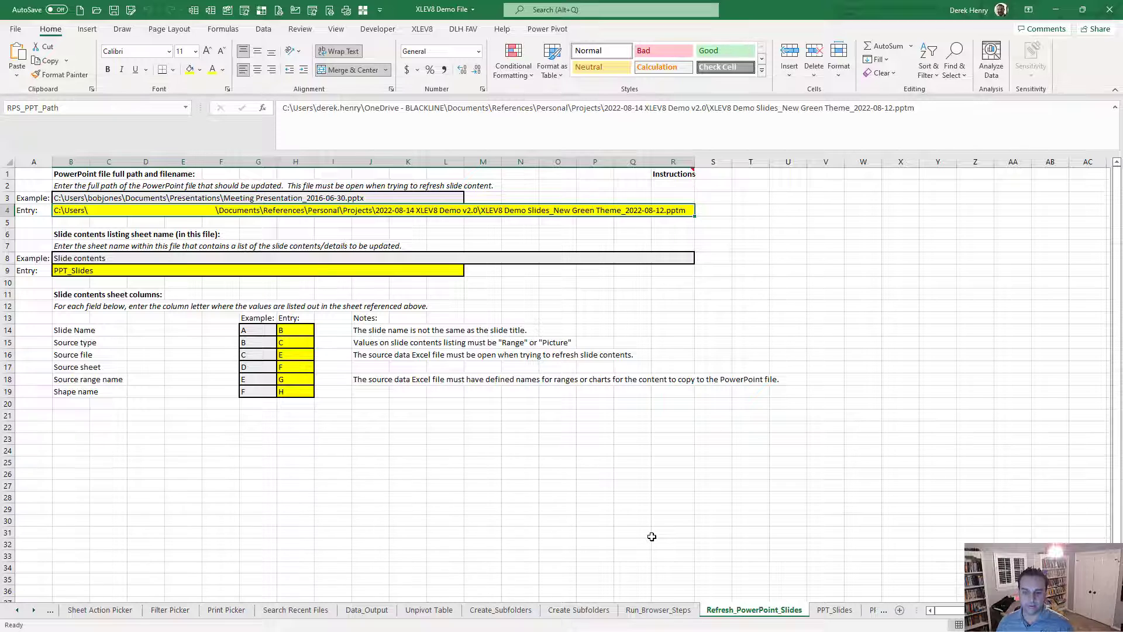
key("alt+Tab")
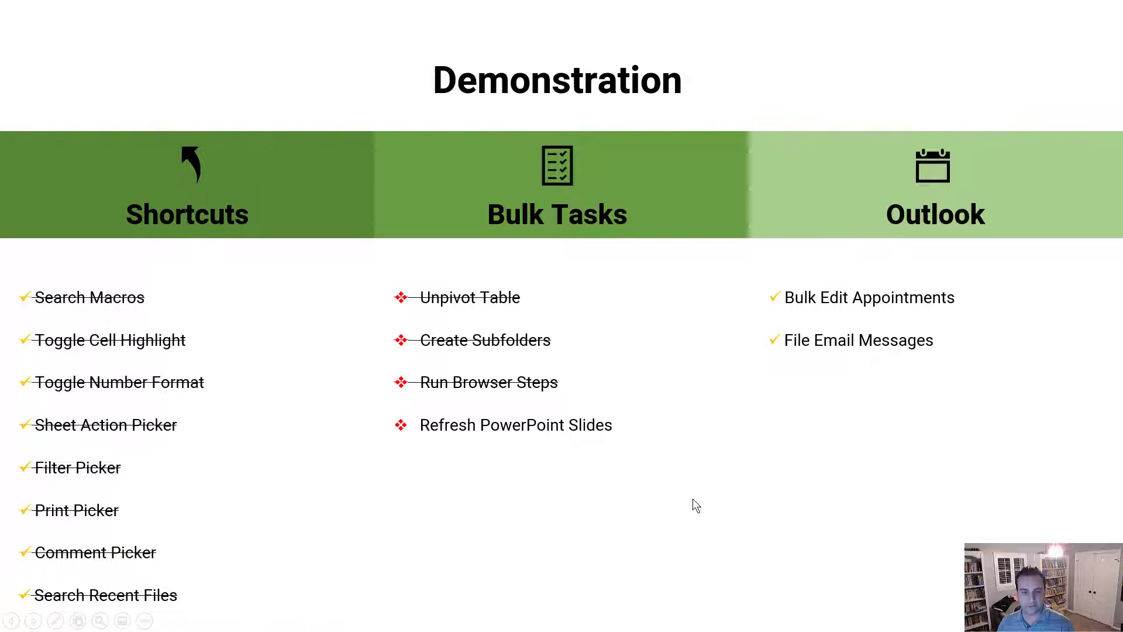
key("alt+Tab")
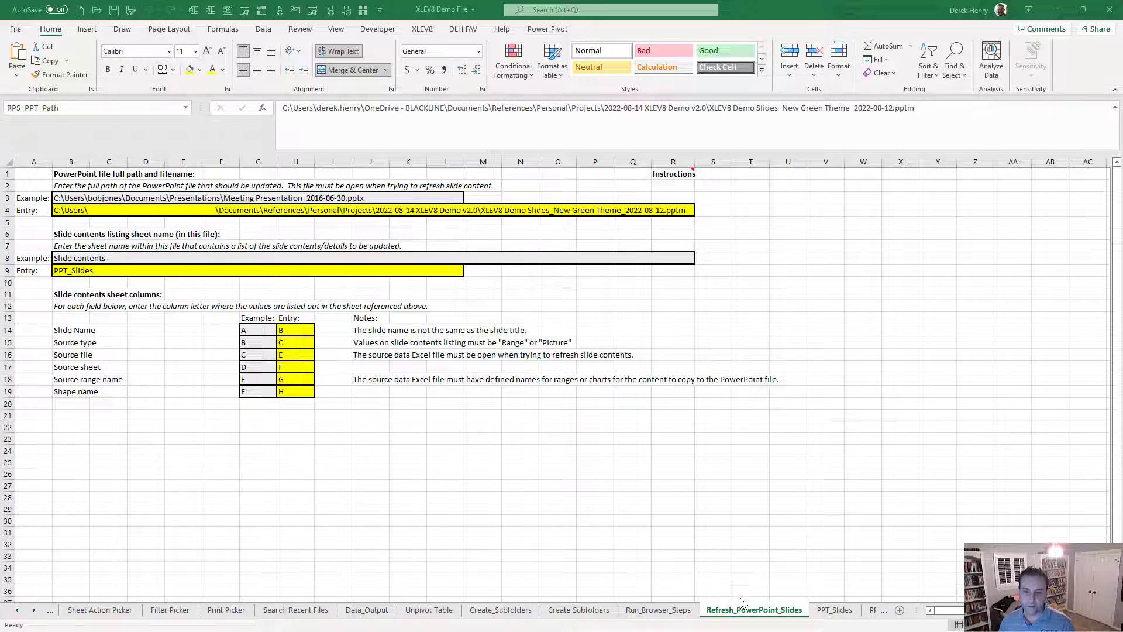
left_click(541, 472)
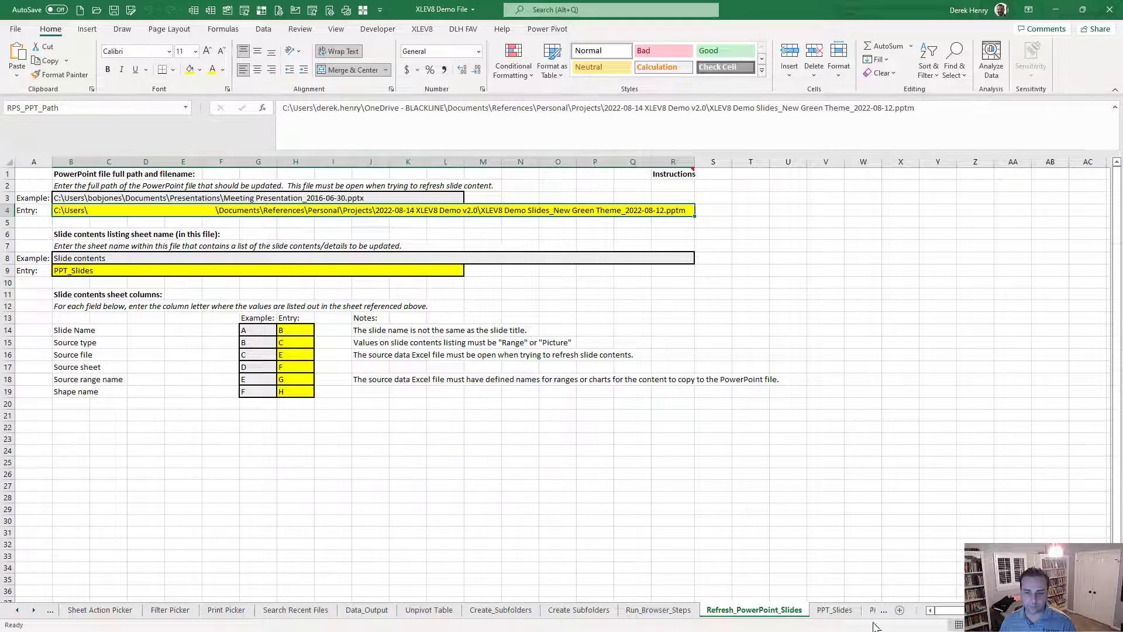
left_click(845, 612)
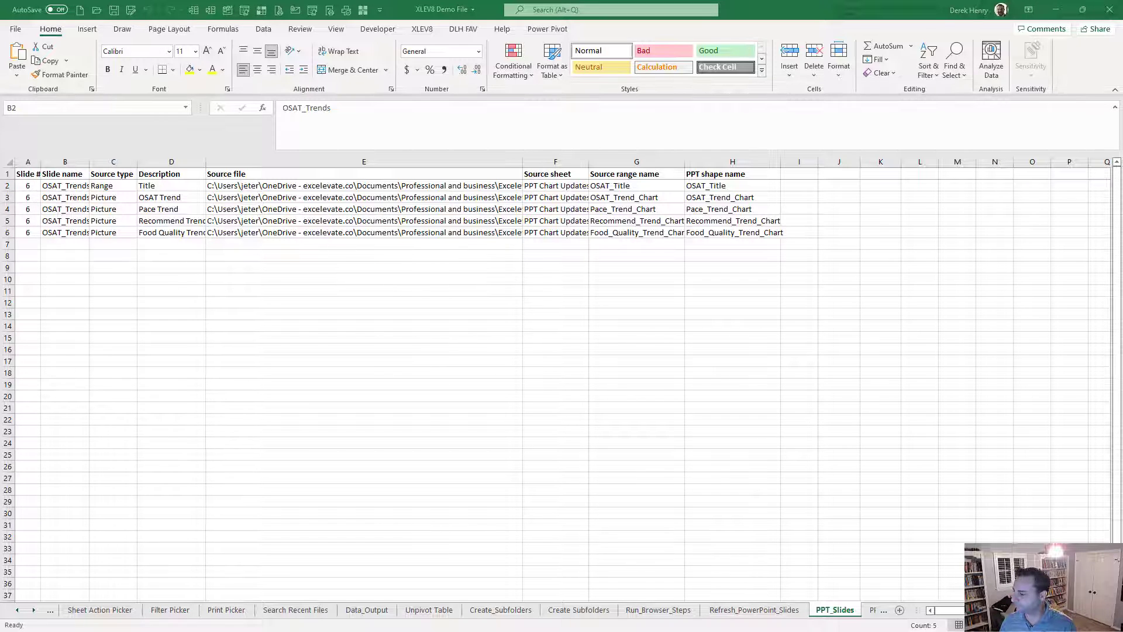
- View the Customer Satisfaction Trends charts on slides 6 and 5 in the PowerPoint slide show, and return to the PPT_Slides sheet
key("shift+F5")
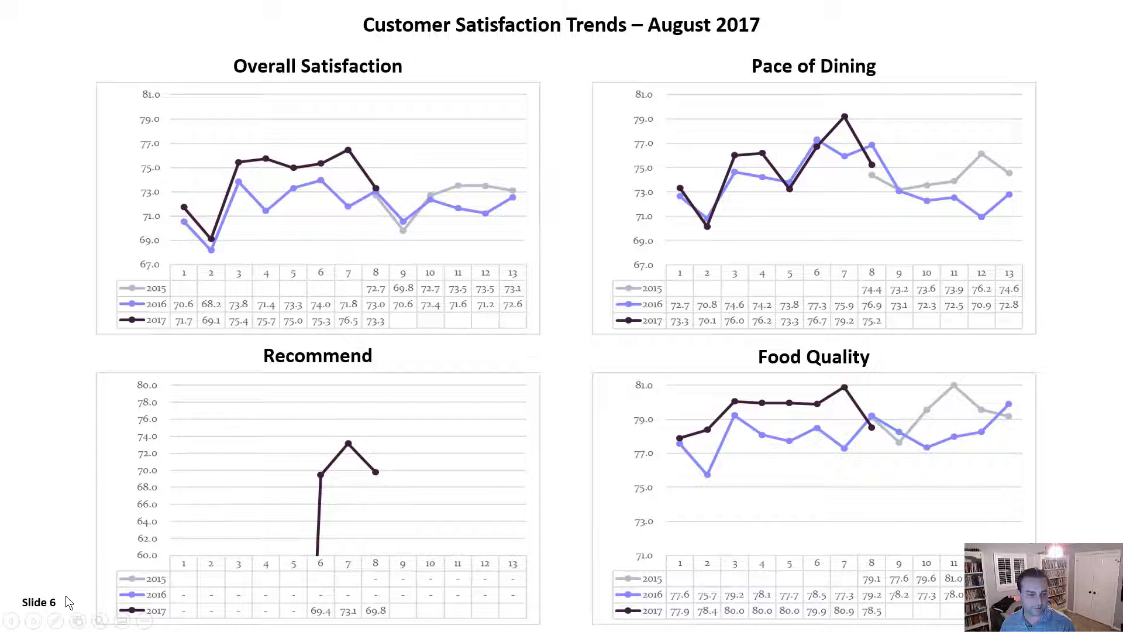
key("Left")
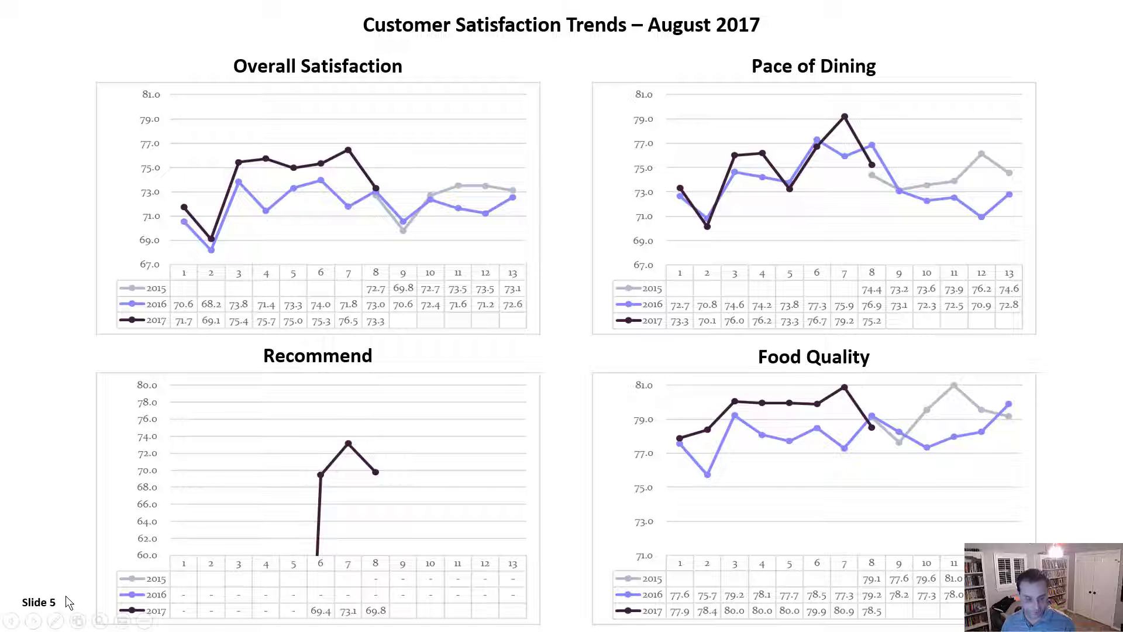
key("Escape")
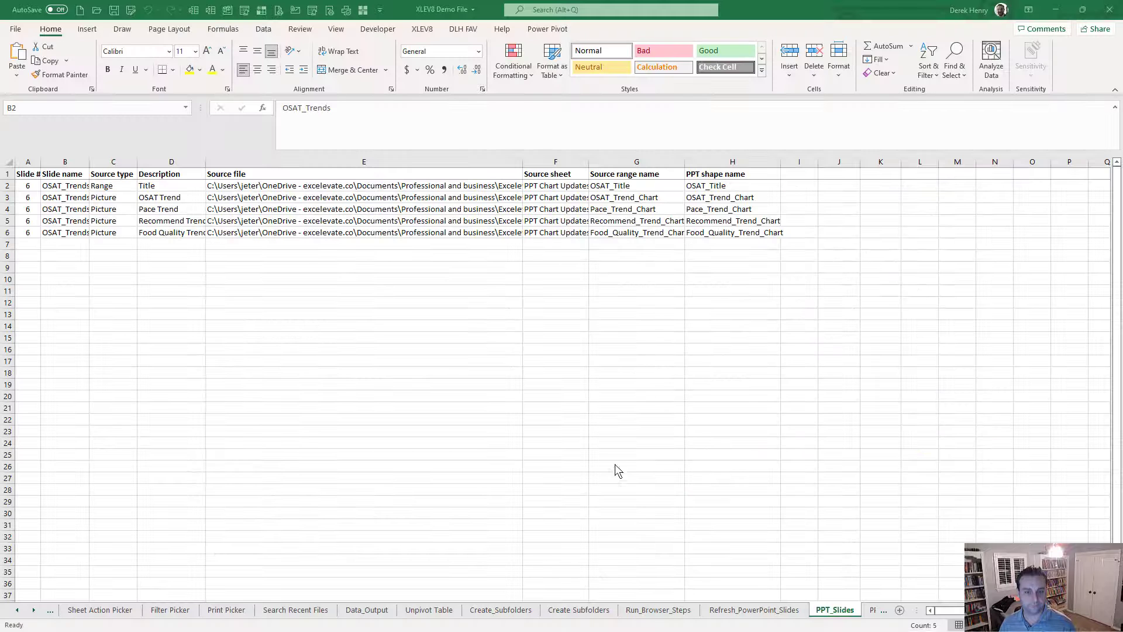
- Find and run the Refresh PowerPoint Slides macro to update the slide items listed on the PPT_Slides sheet
left_click(108, 194)
key("ctrl+shift+m")
type("refresh")
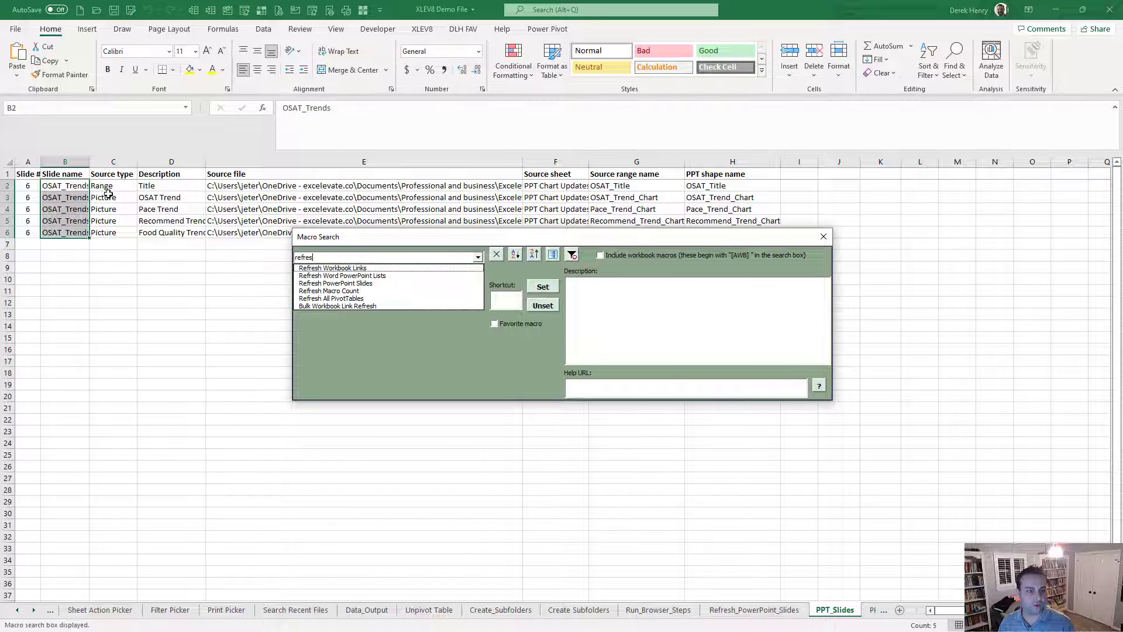
key("Down")
key("Down")
key("Down")
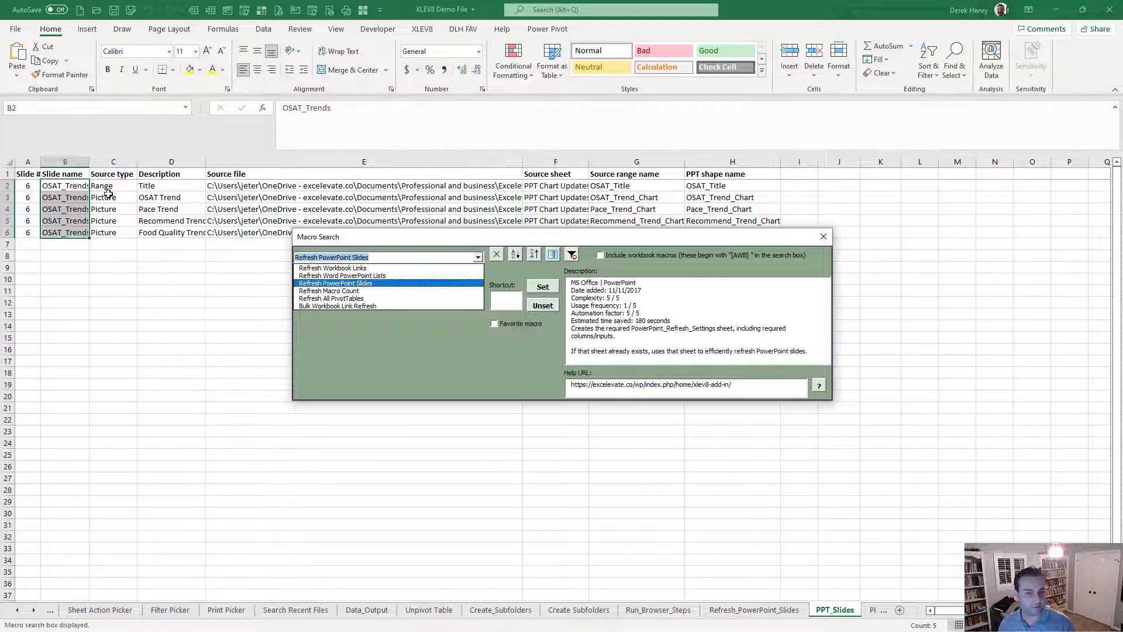
key("Return")
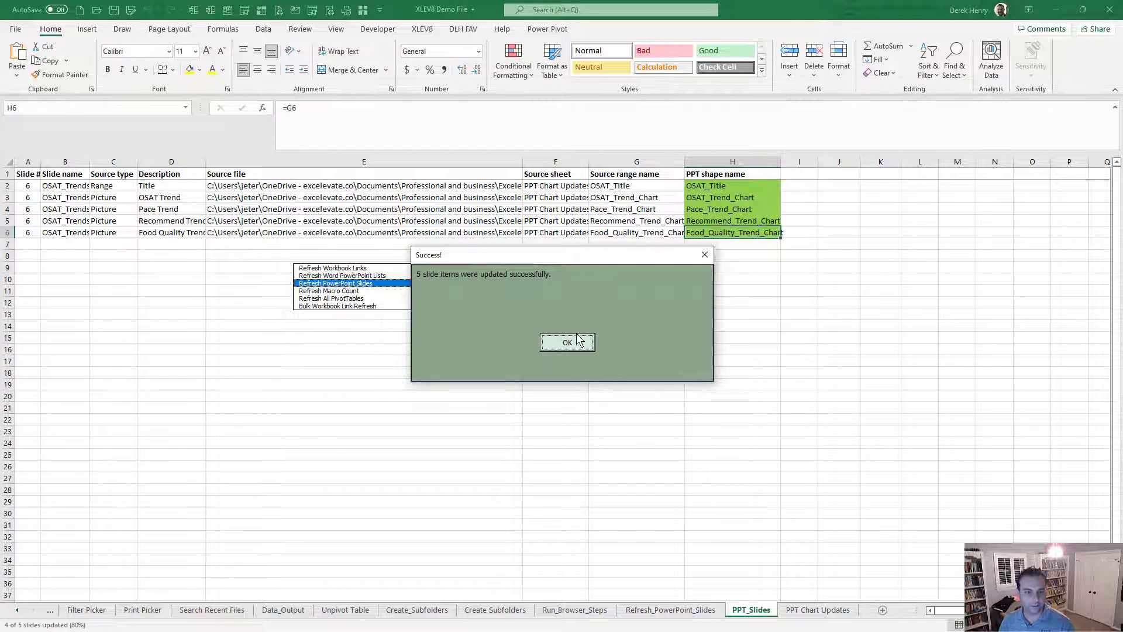
left_click(567, 343)
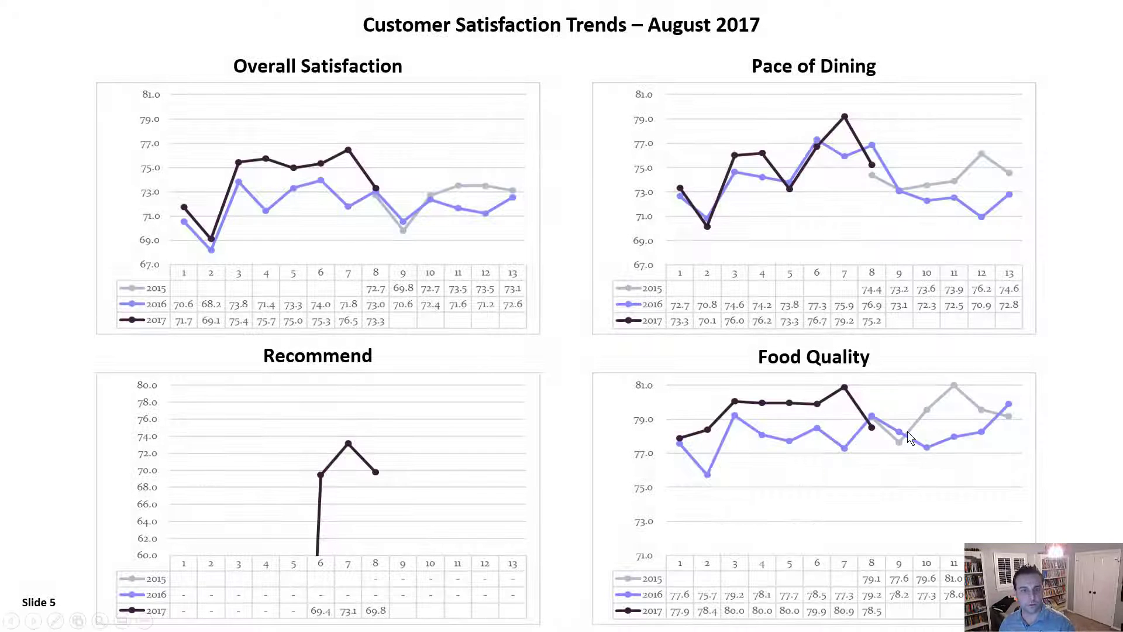
- Compare the refreshed Customer Satisfaction Trends charts on slide 6 with the earlier month's charts on slide 5
left_click(1054, 451)
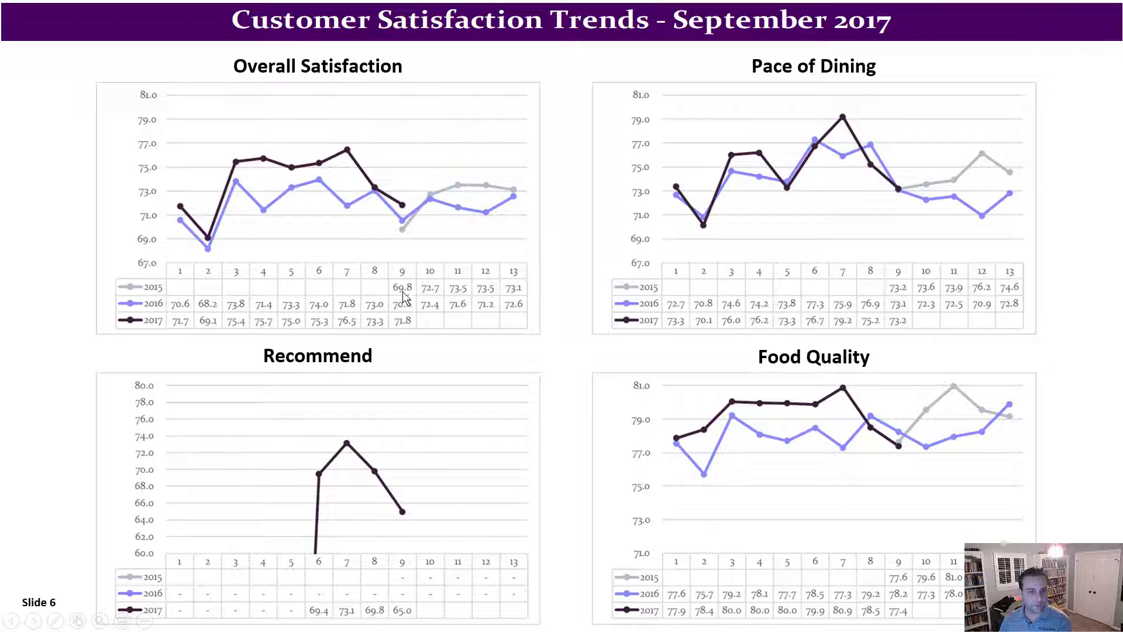
key("Left")
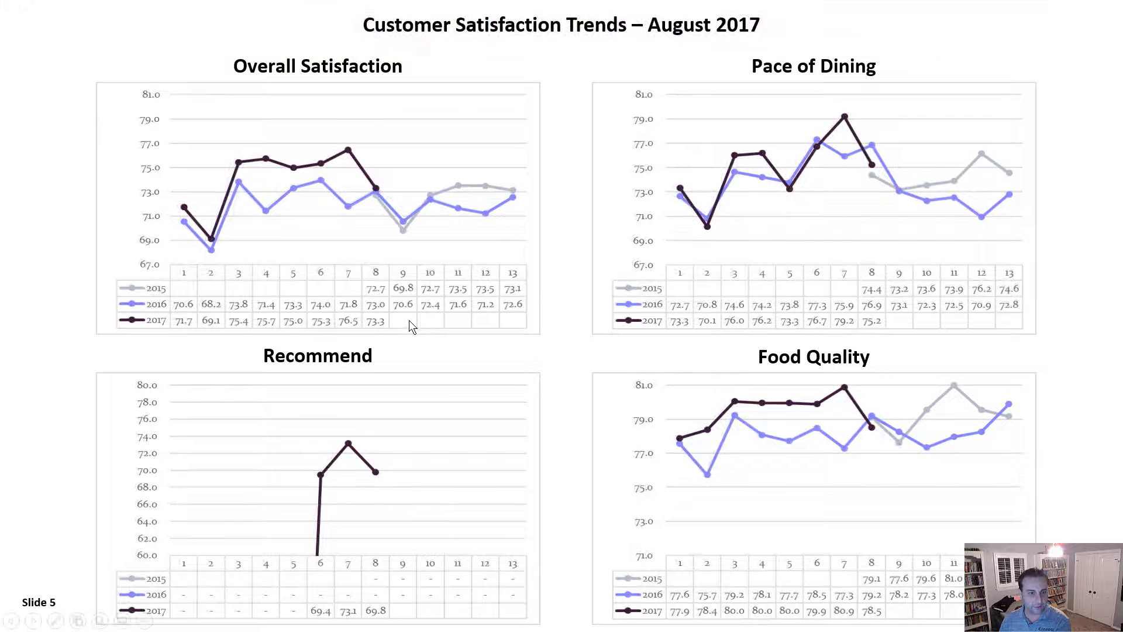
- Compare the September 2017 charts on slide 6 with their source charts on Excel's PPT Chart Updates sheet, and return to the PowerPoint slide show
key("Right")
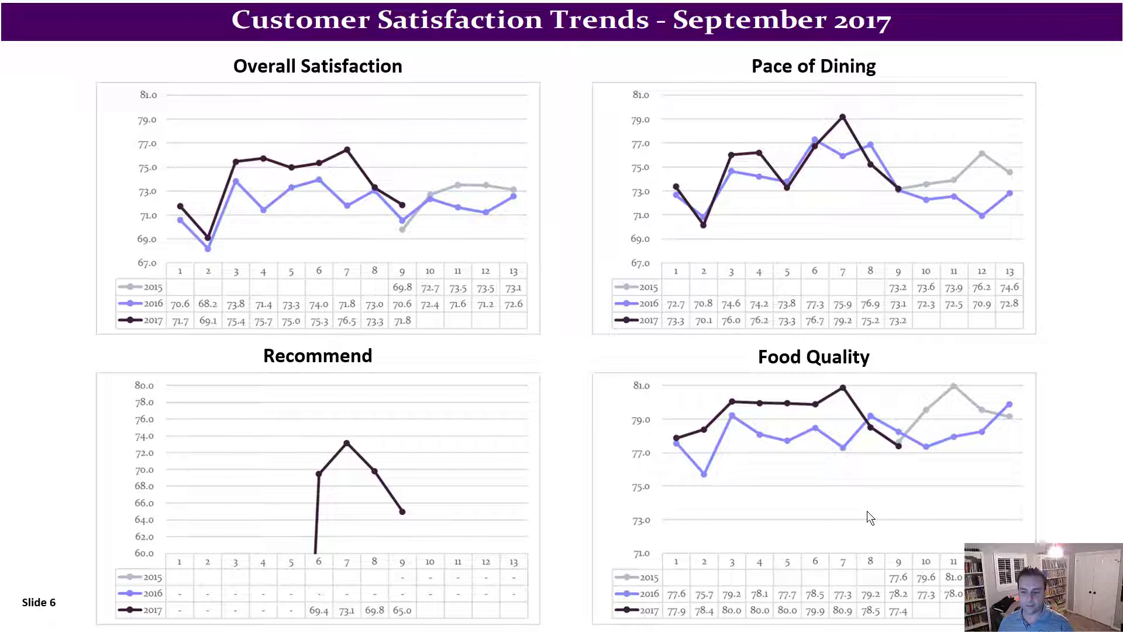
key("alt+Tab")
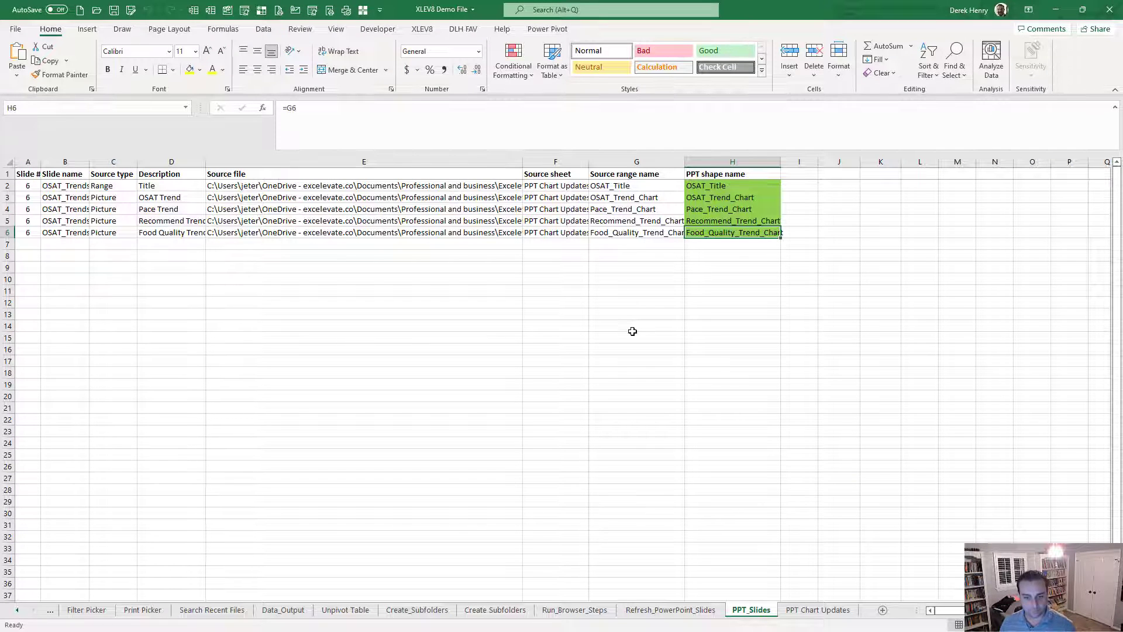
left_click(816, 610)
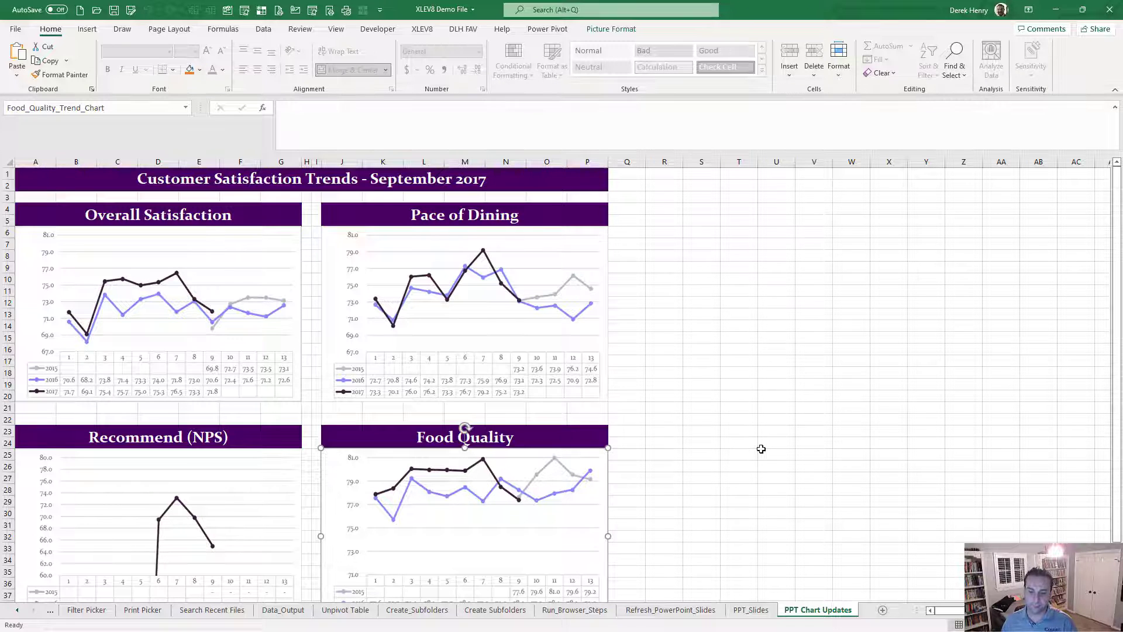
key("alt+Tab")
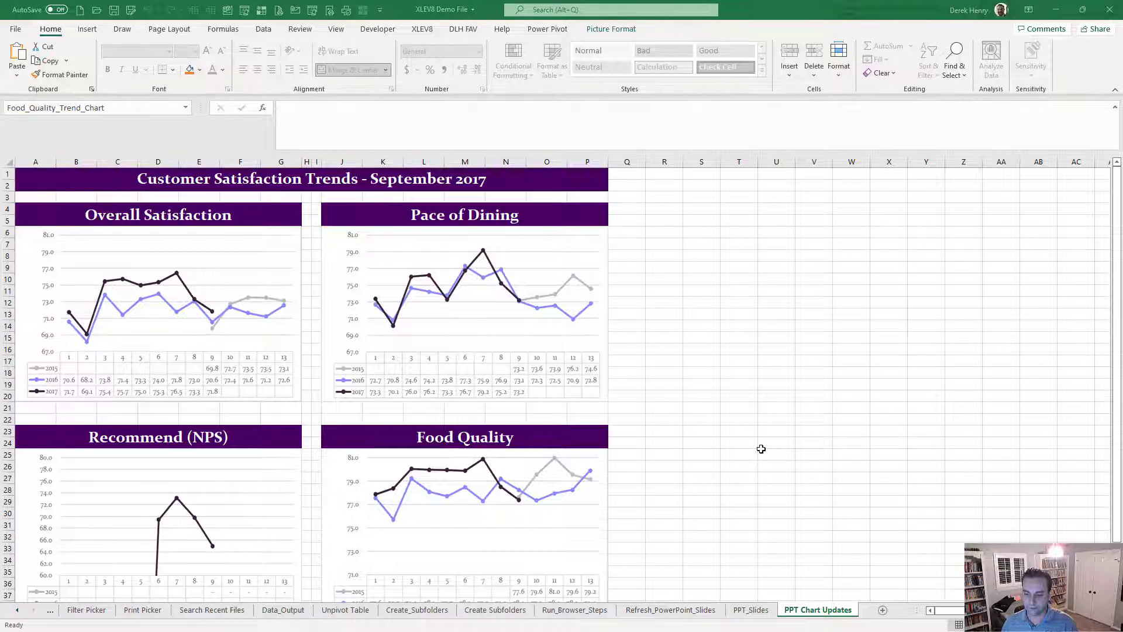
key("alt+Tab")
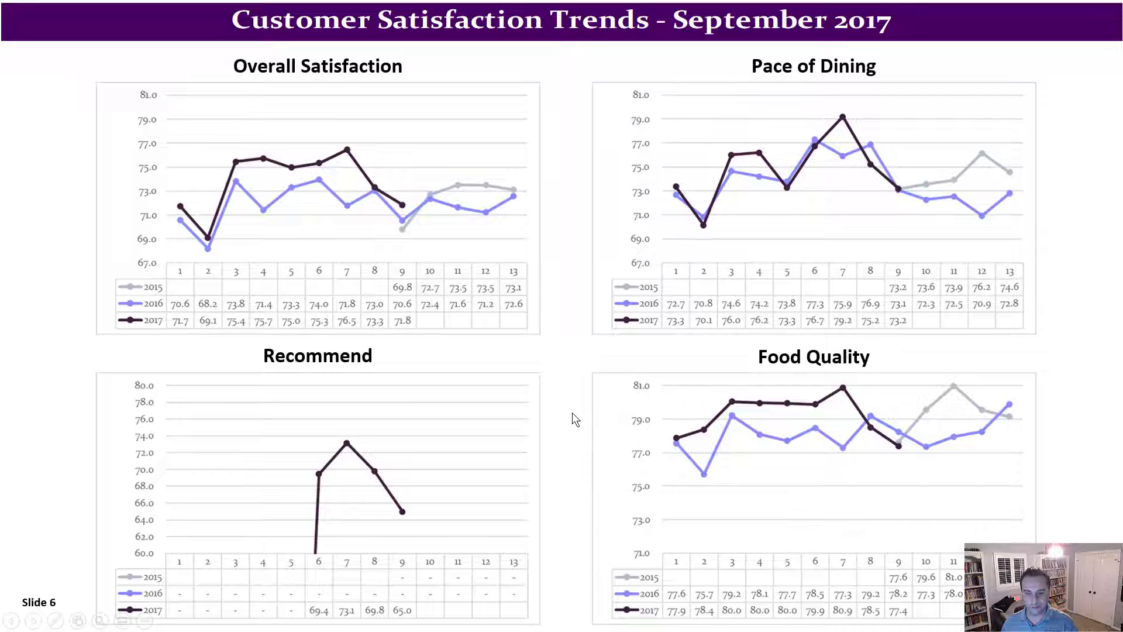
- Cross off Refresh PowerPoint Slides on the Demonstration slide and jump to the Bulk Edit Appointments slide
key("g")
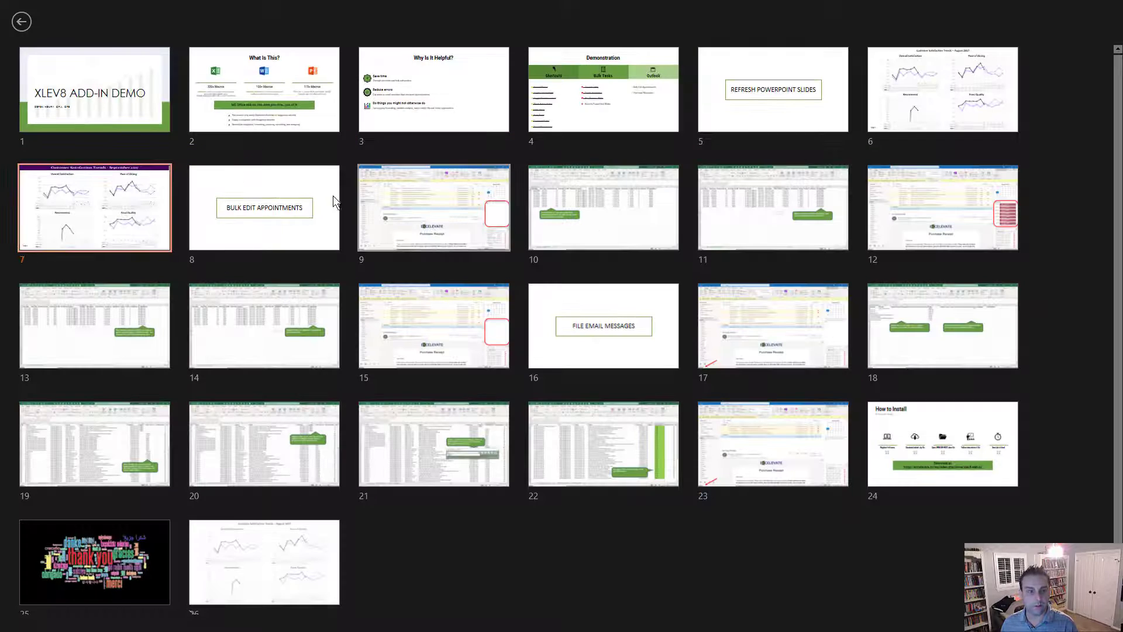
left_click(602, 93)
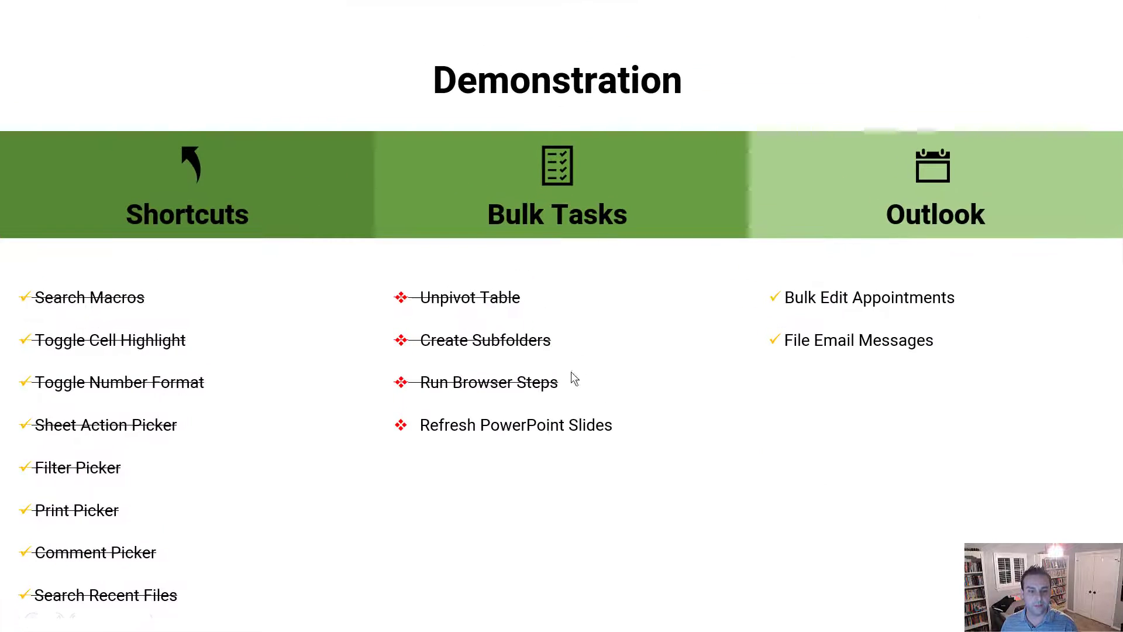
left_click(504, 431)
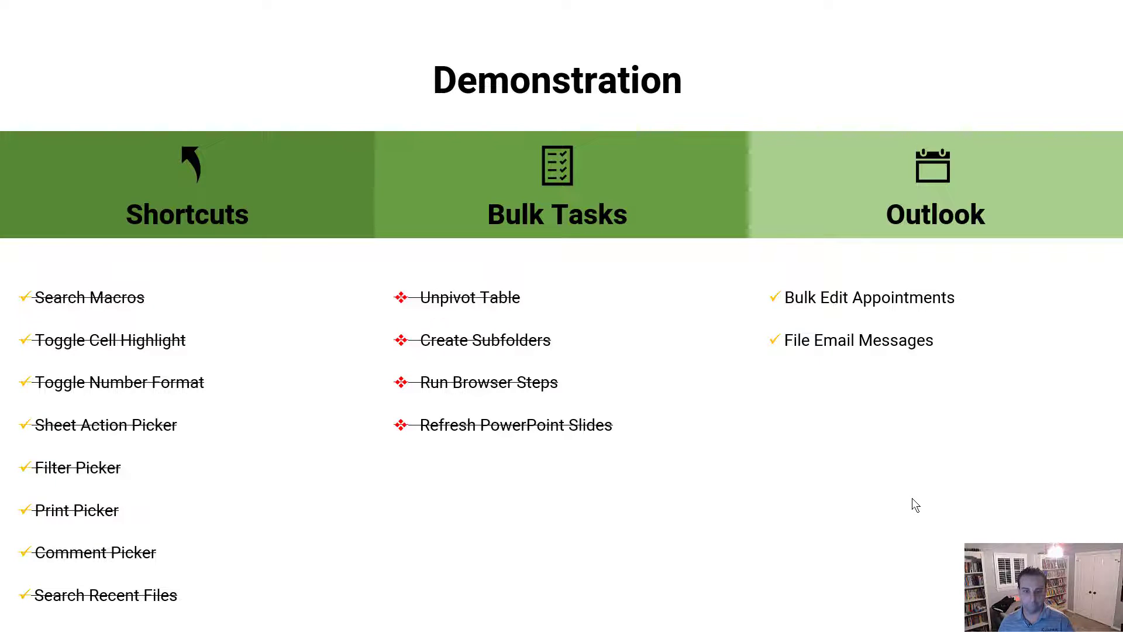
key("minus")
left_click(297, 202)
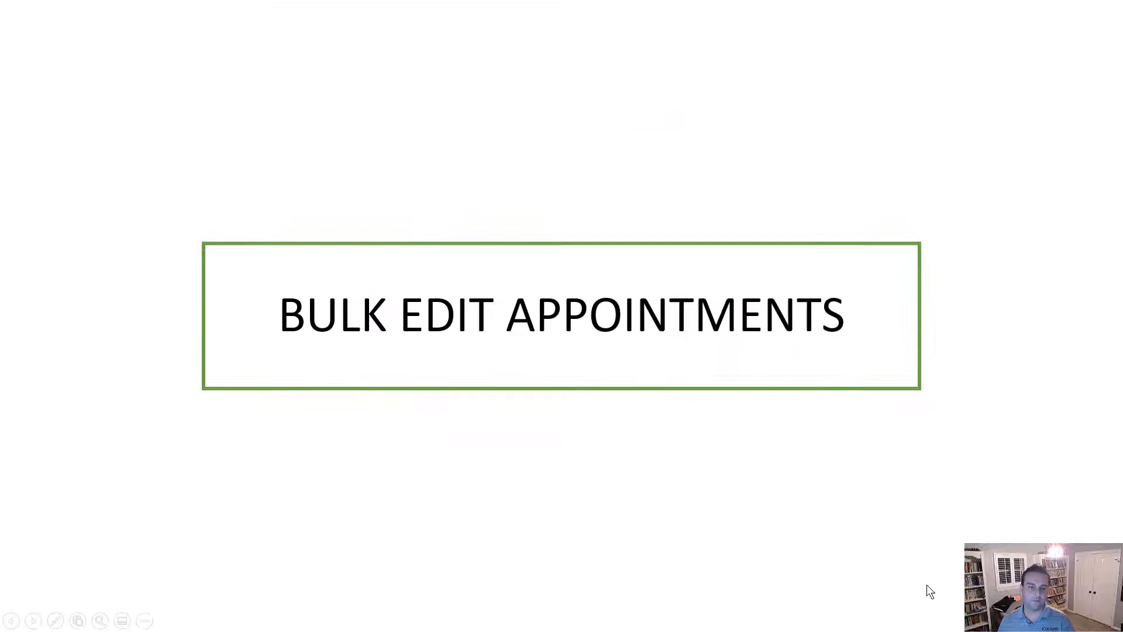